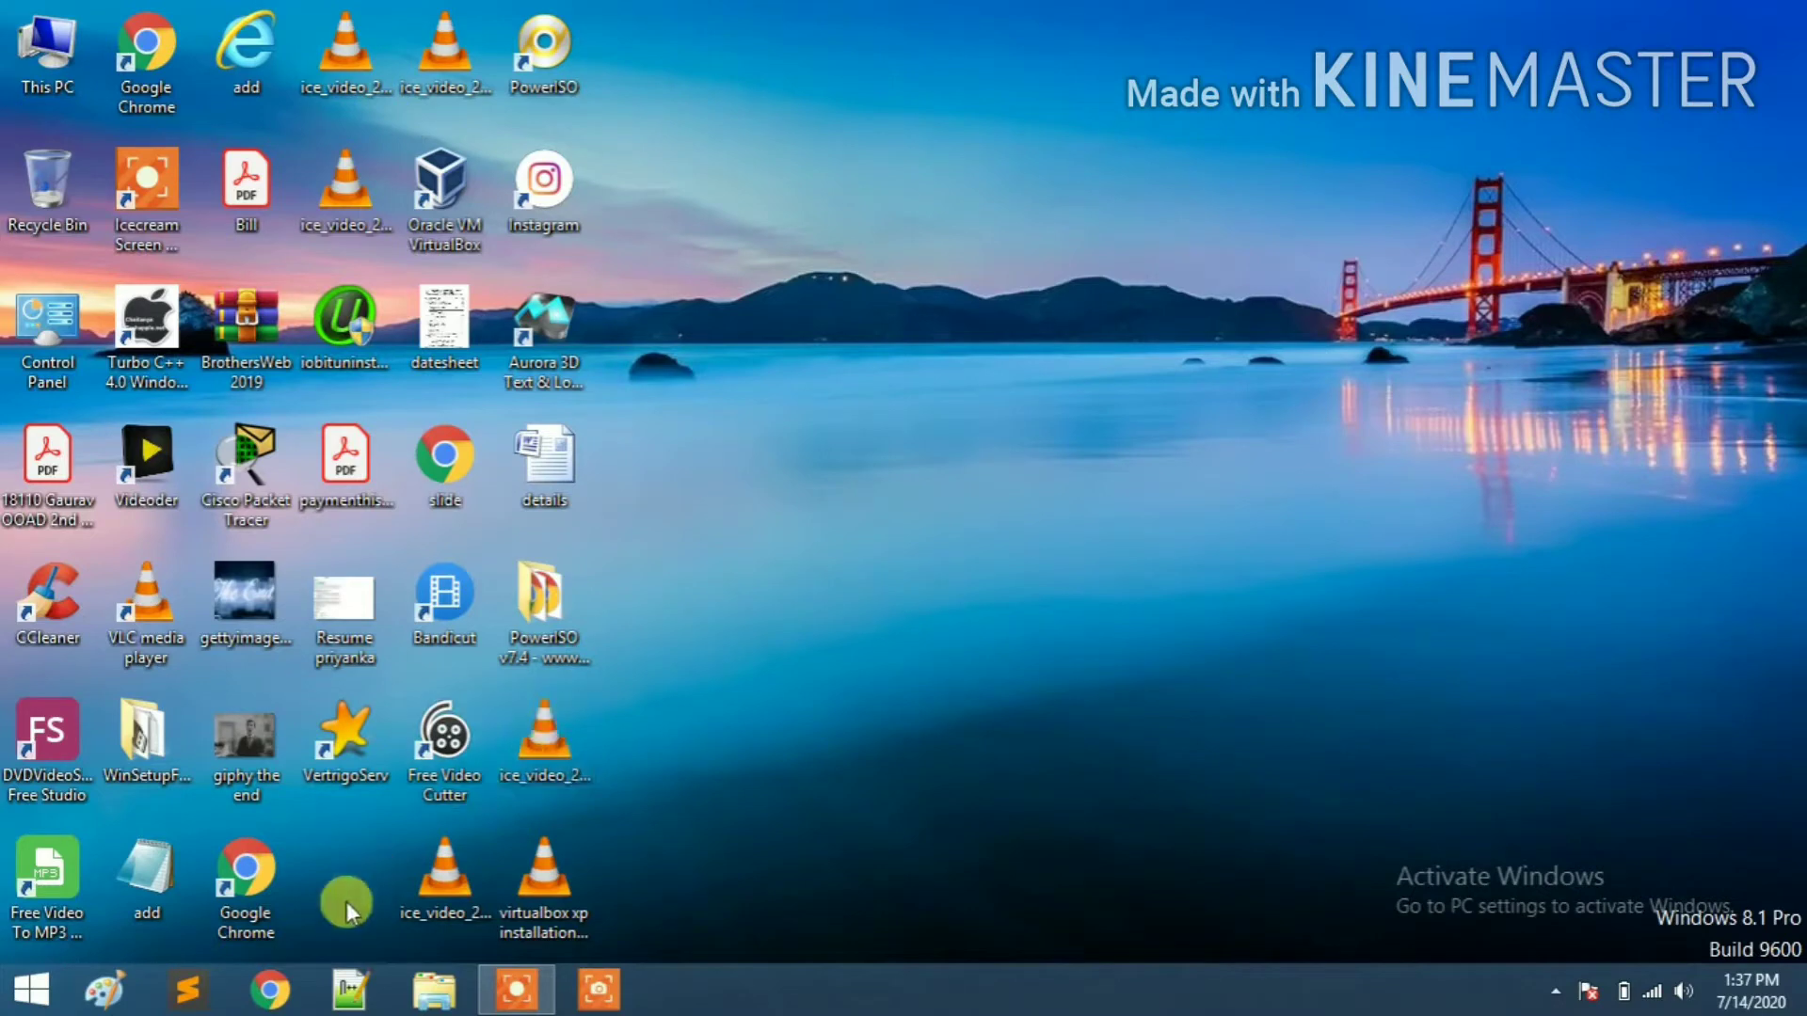
Open Google Chrome and search Google for "rufus"
{"action": "left_click", "coordinate": [282, 994]}
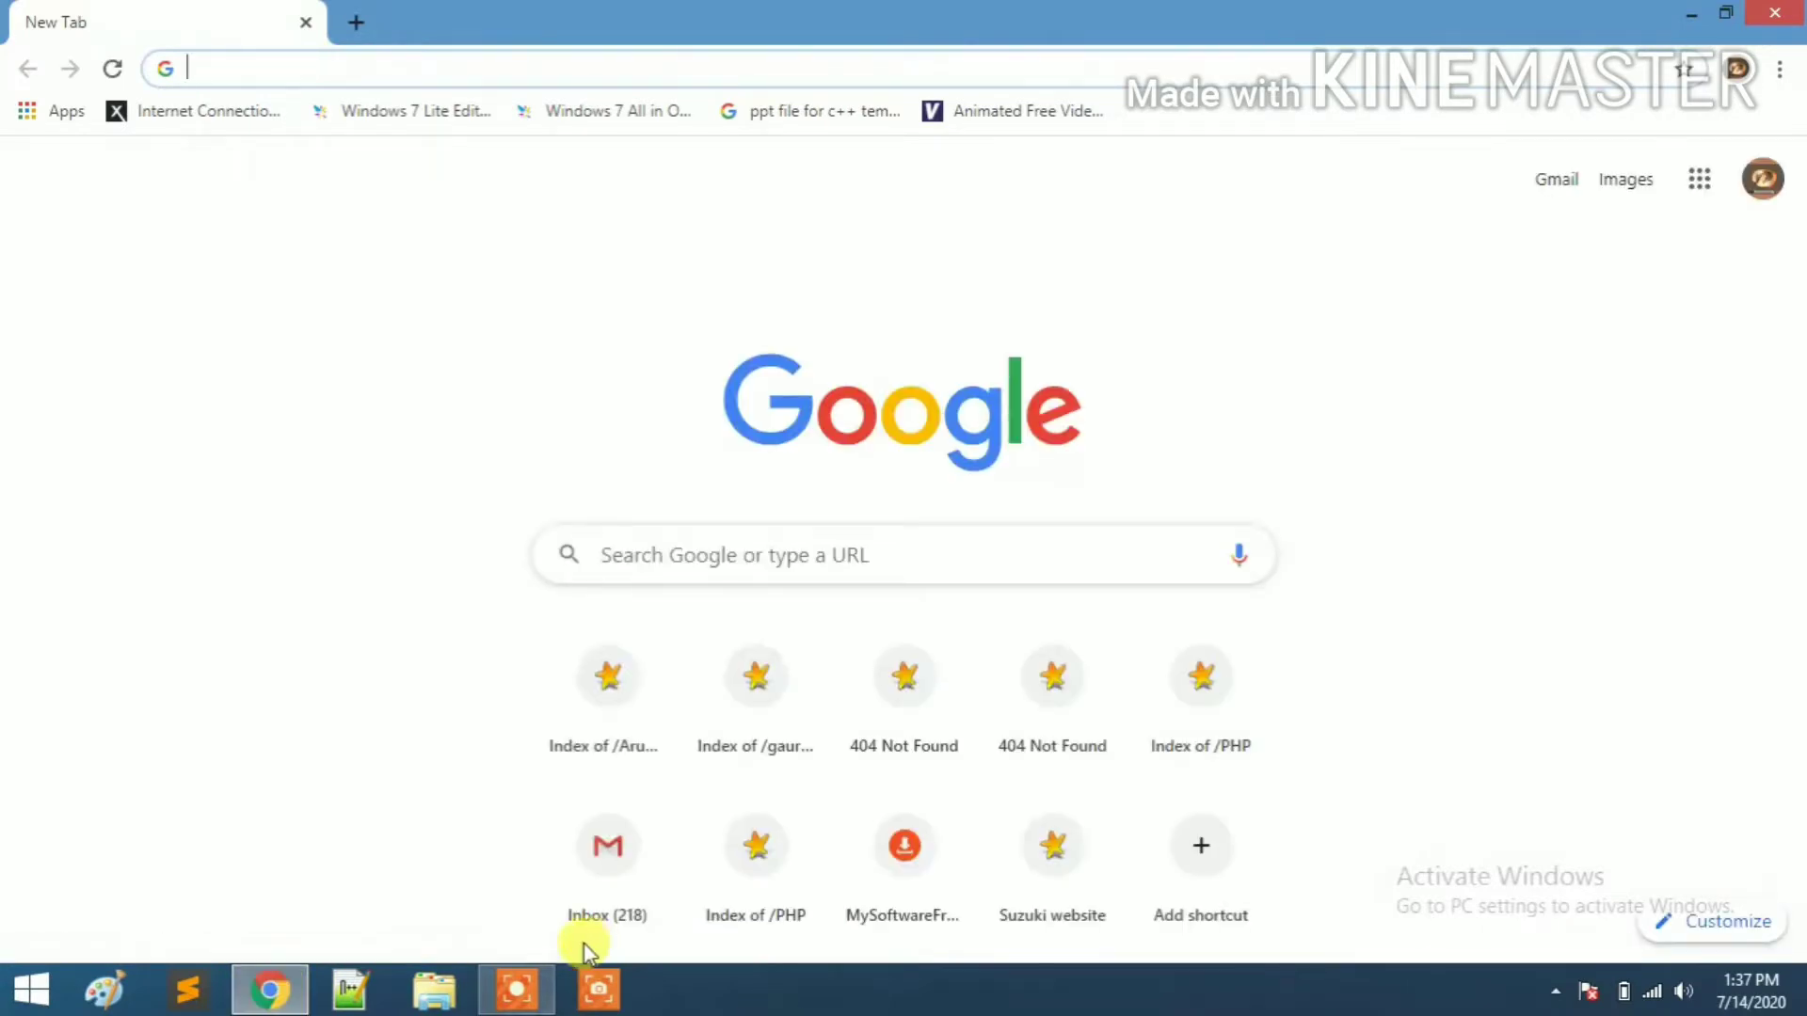
{"action": "left_click", "coordinate": [795, 565]}
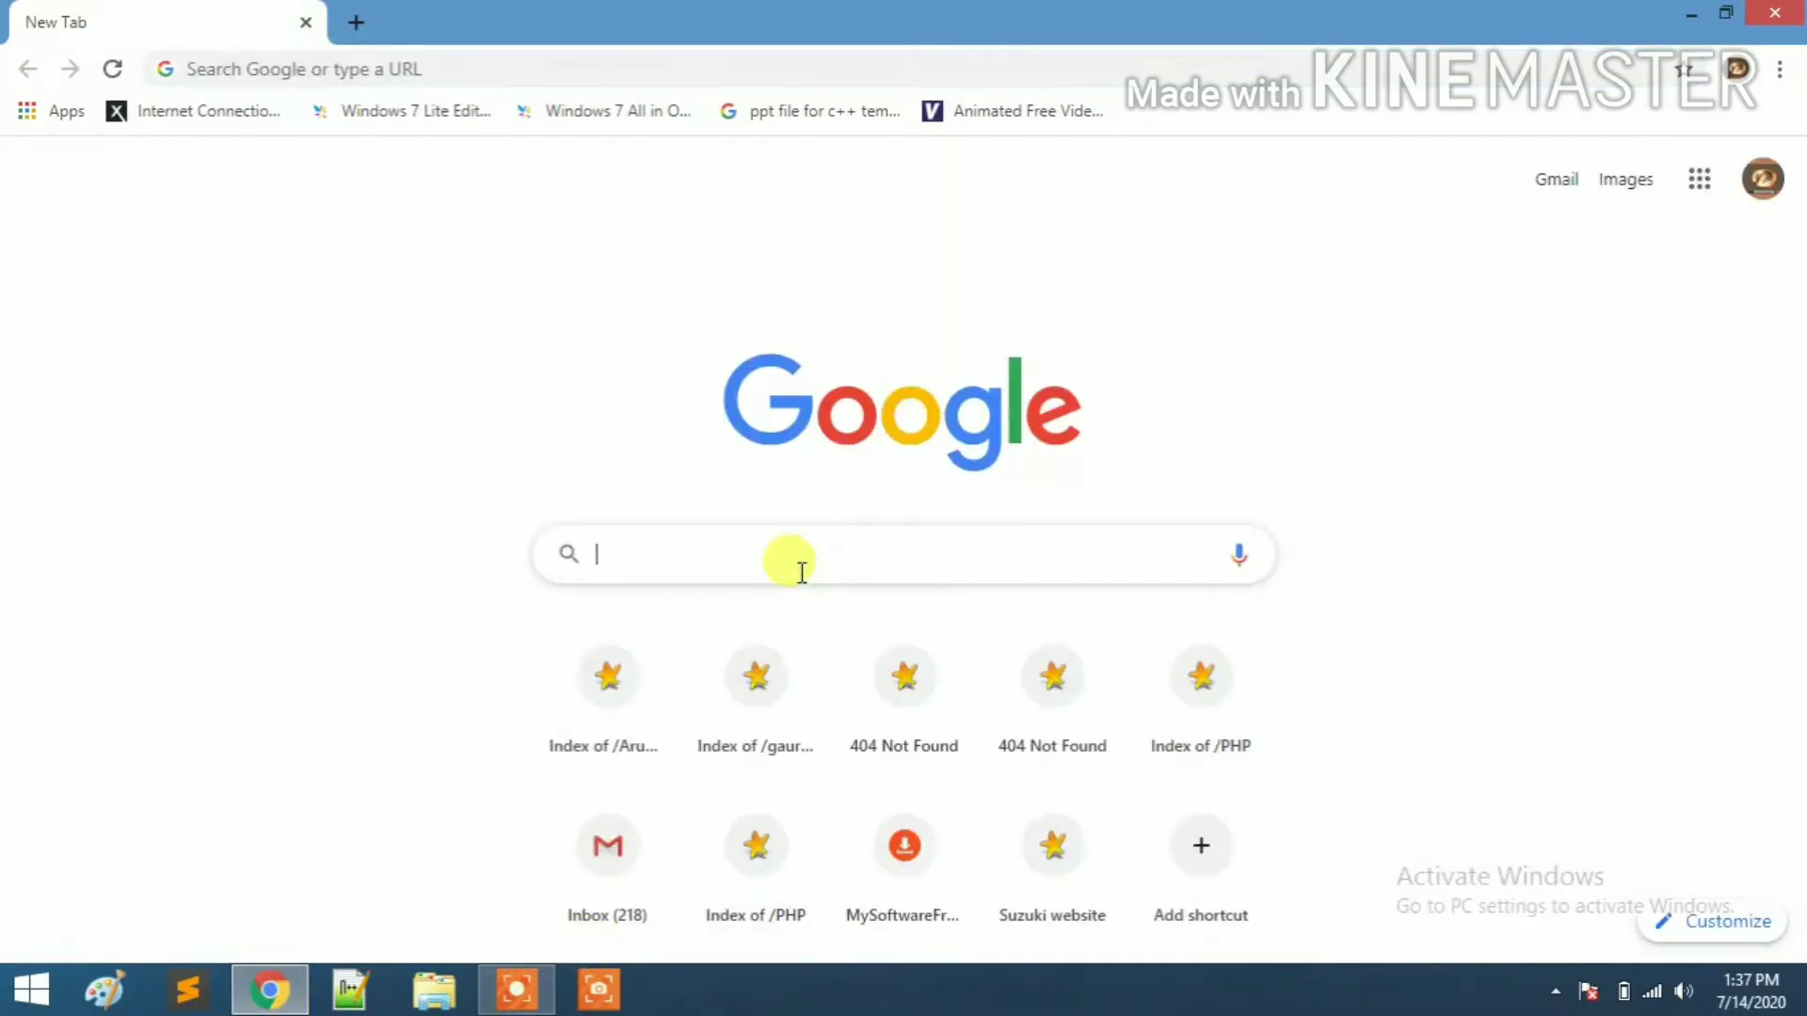
{"action": "type", "text": "ruf"}
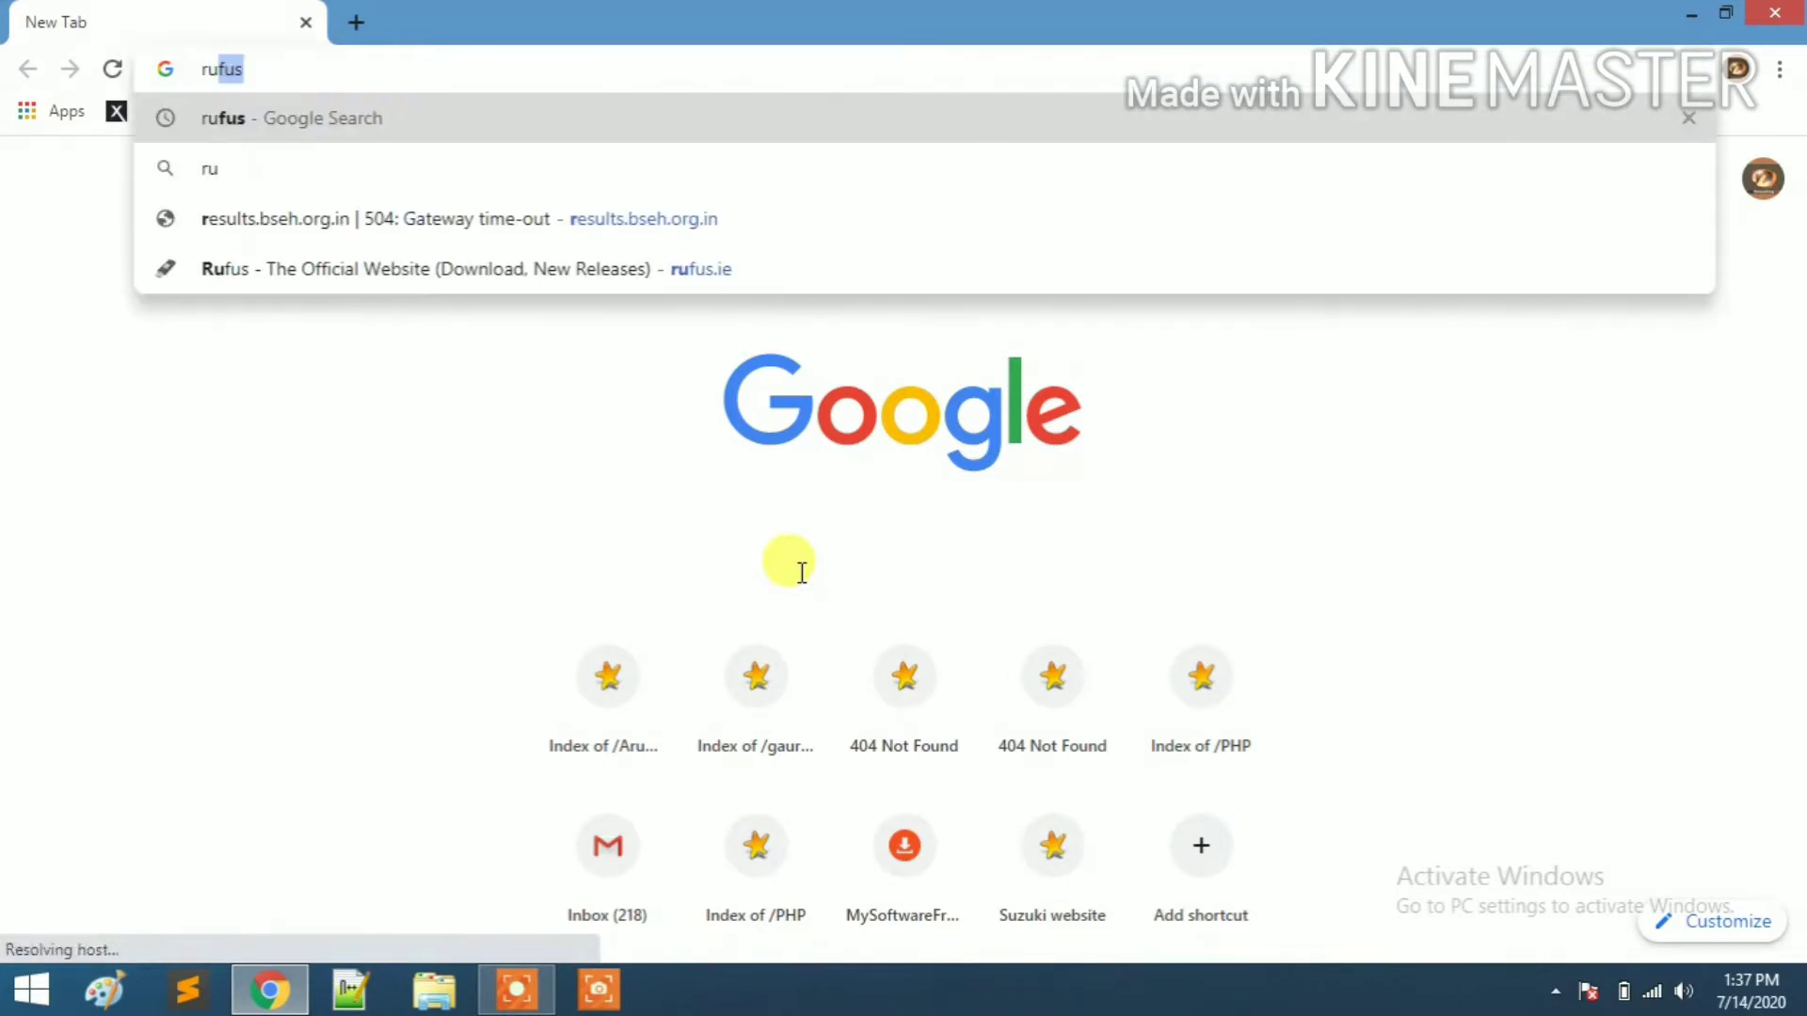
{"action": "type", "text": "us"}
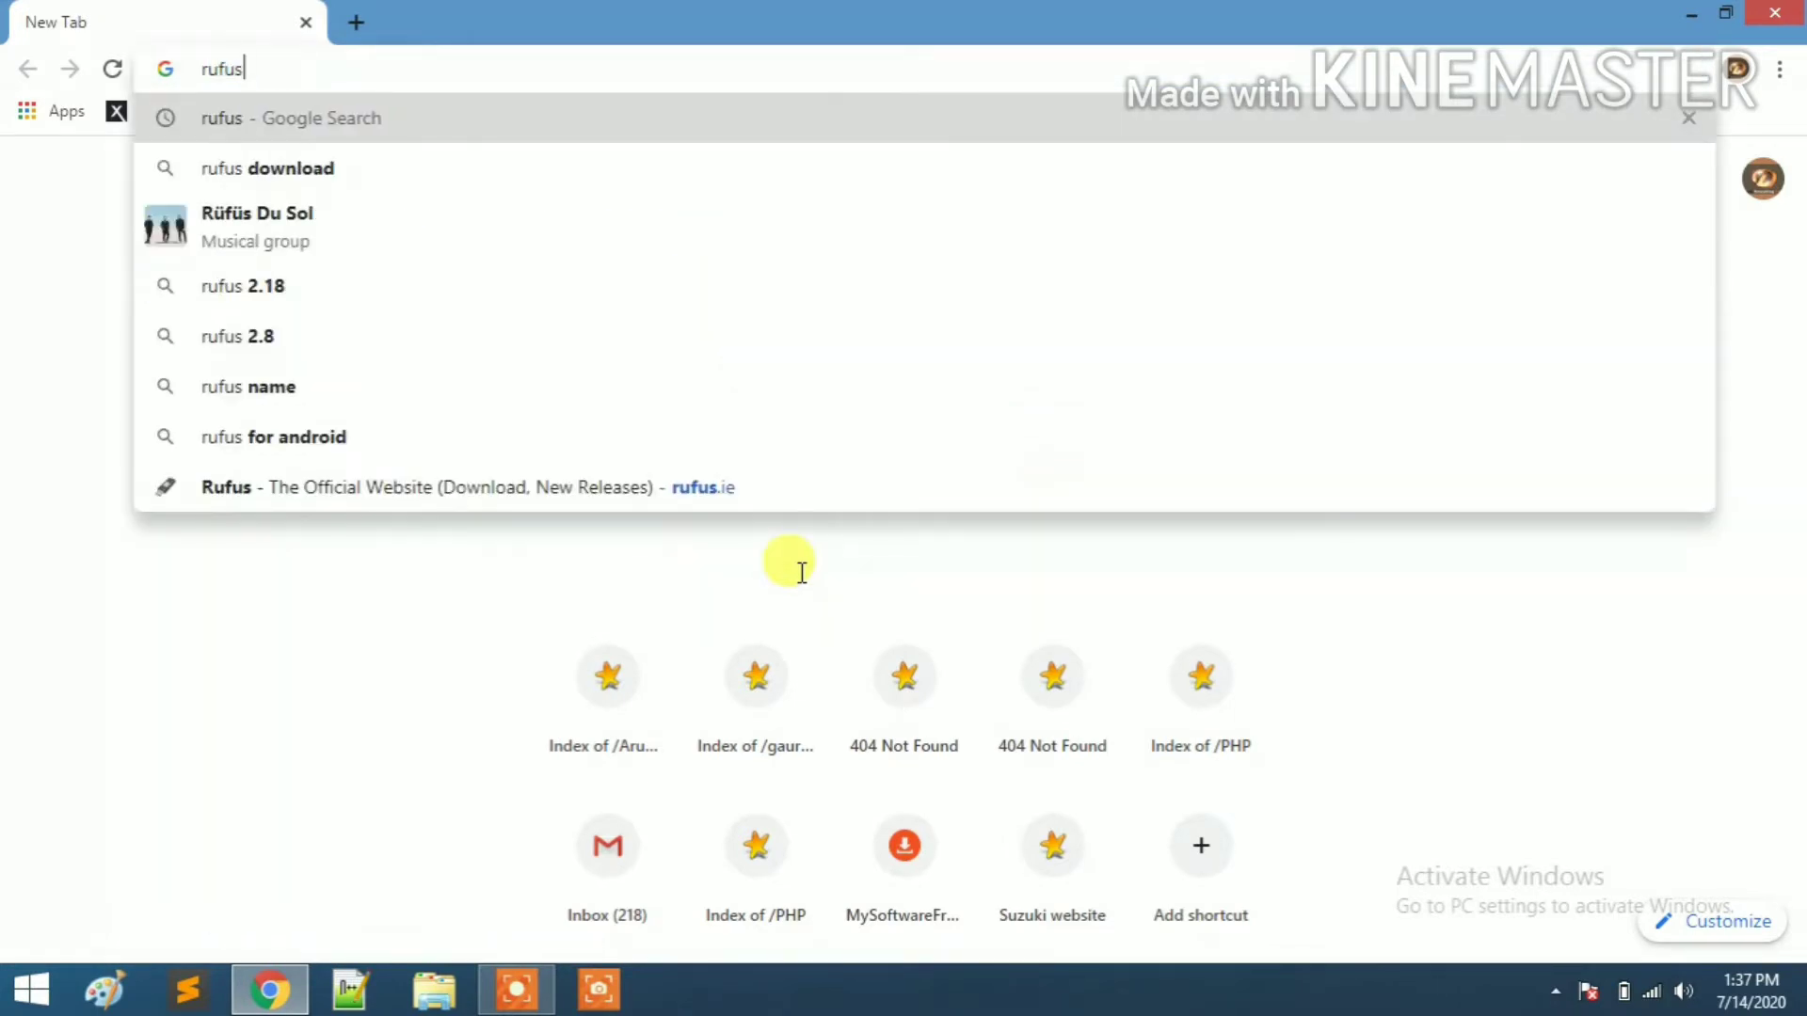
{"action": "key", "text": "Return"}
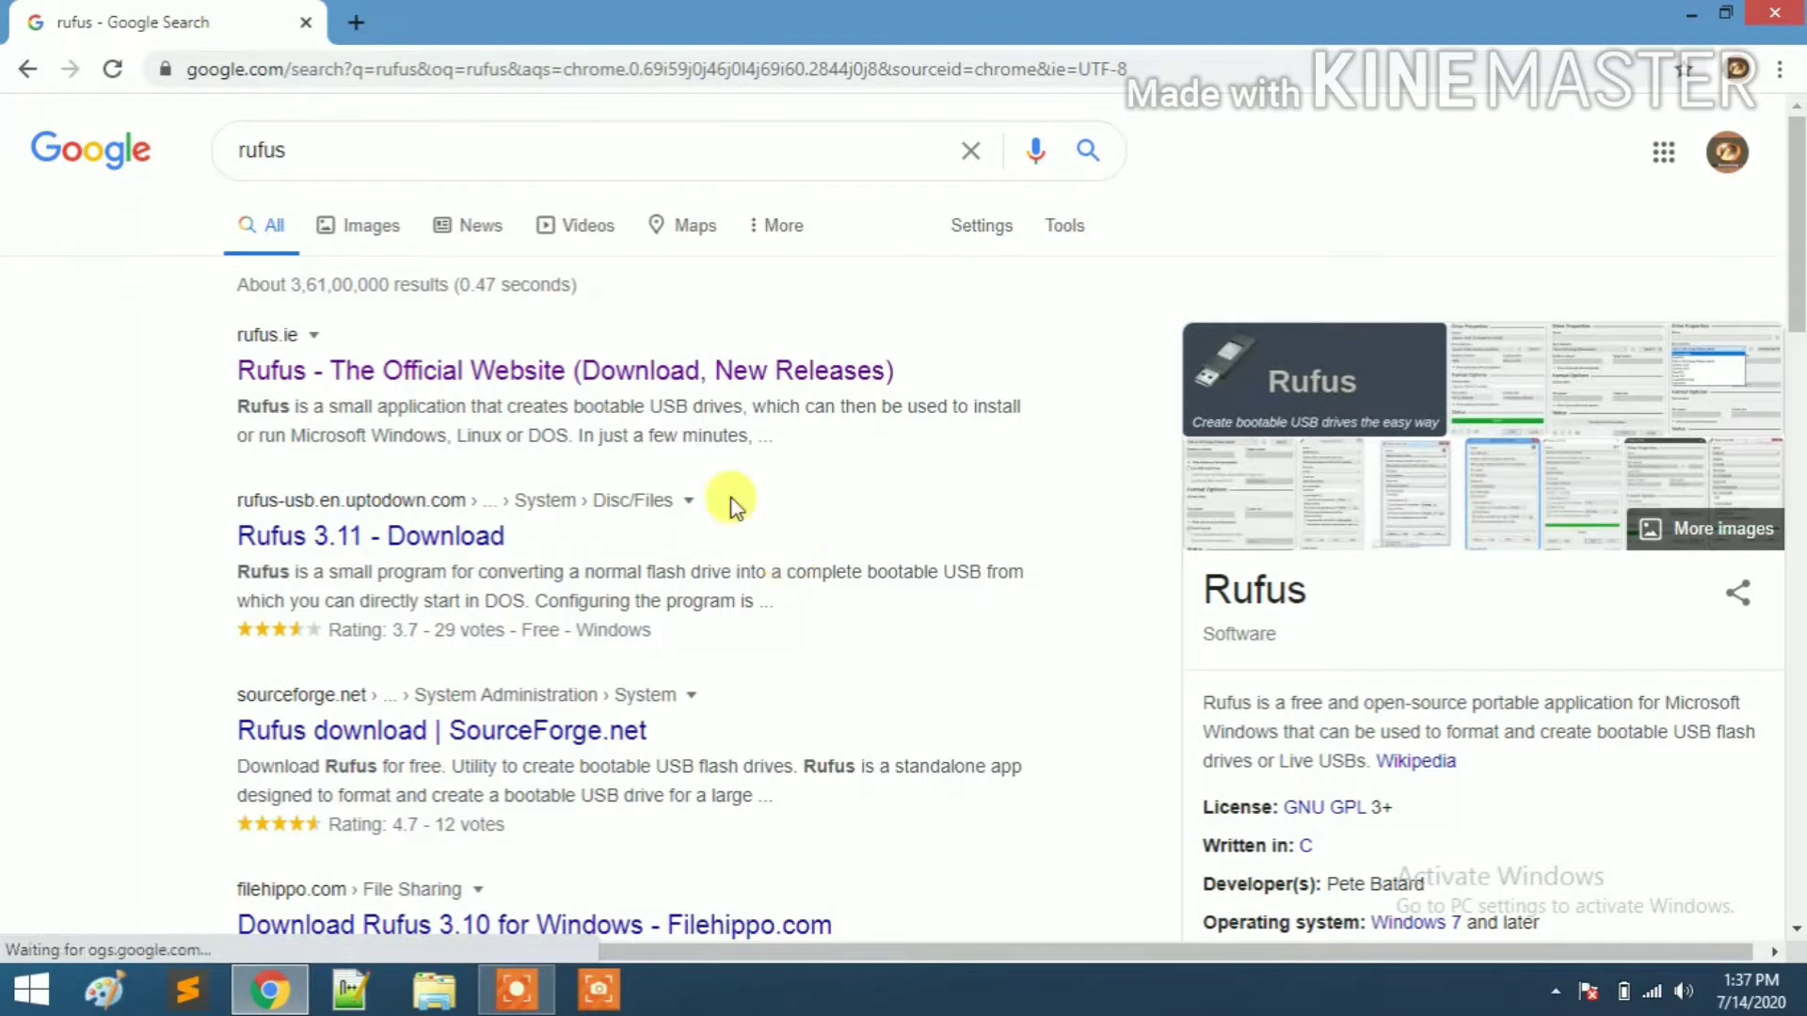
Open the official Rufus website from the search results and download Rufus 3.11 from its Download section
{"action": "left_click", "coordinate": [585, 373]}
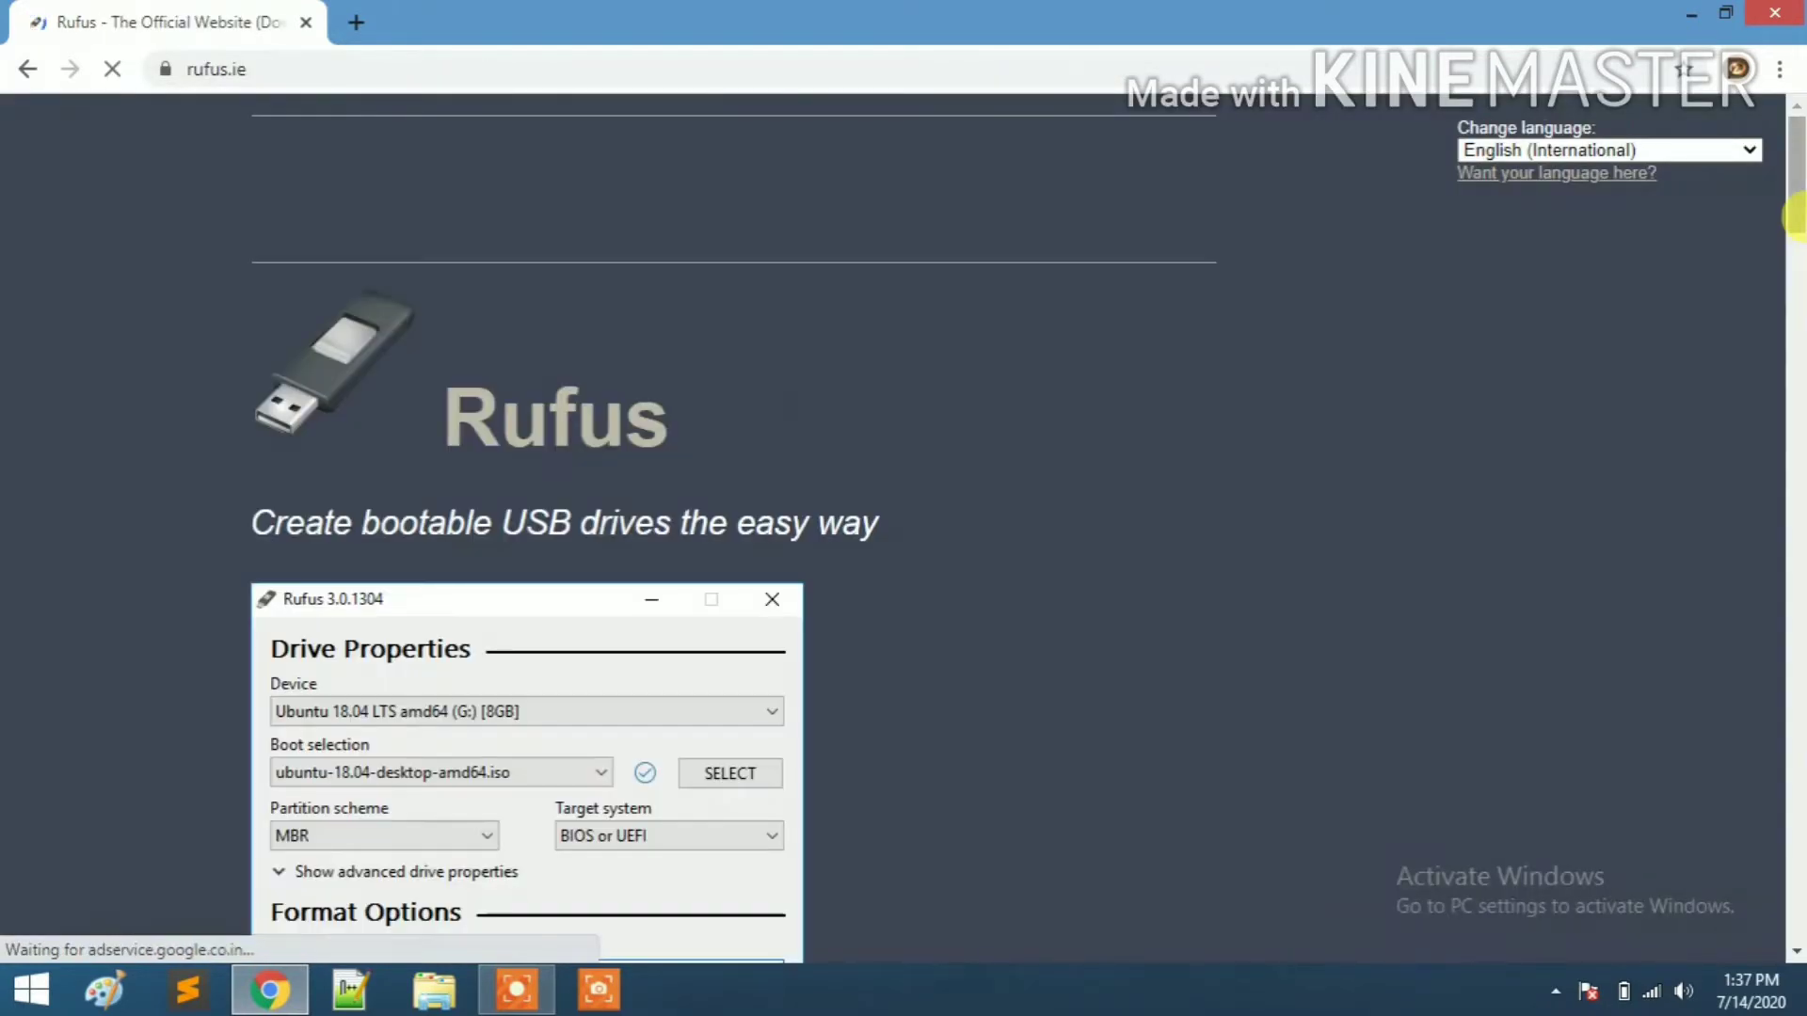
{"action": "left_click_drag", "start_coordinate": [1797, 203], "coordinate": [1797, 410]}
{"action": "left_click", "coordinate": [381, 361]}
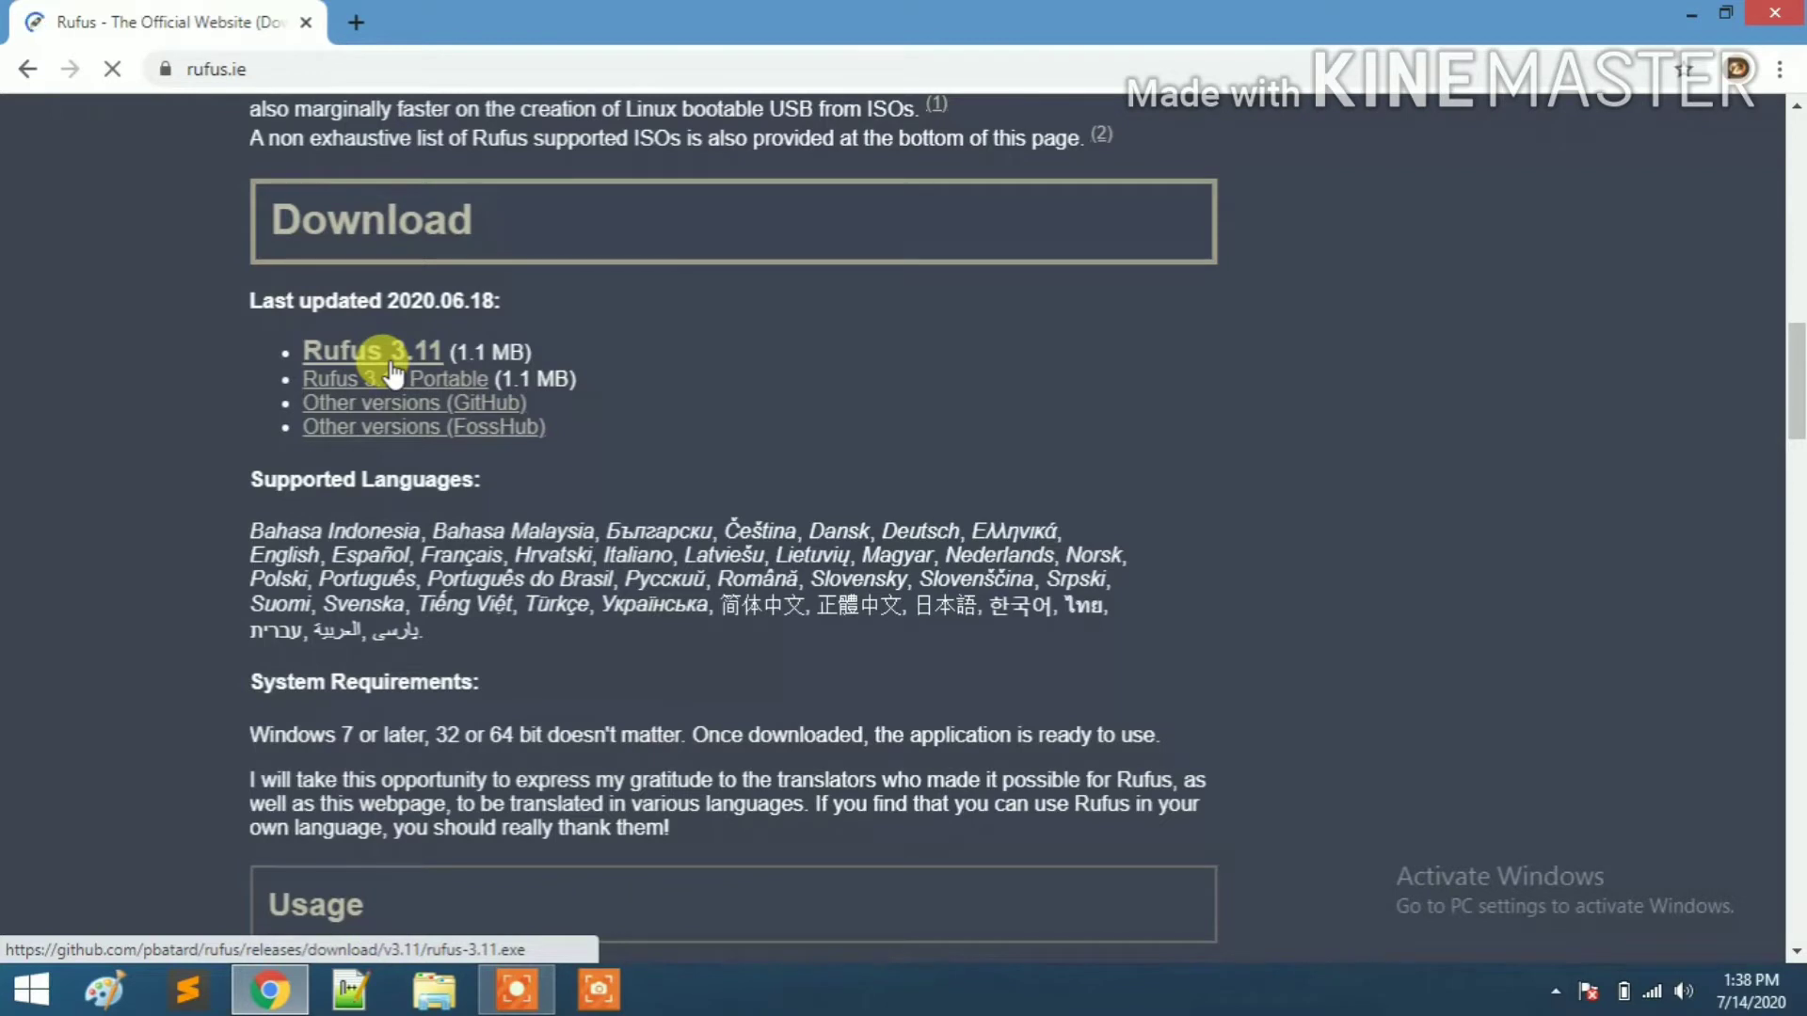
{"action": "left_click", "coordinate": [392, 373]}
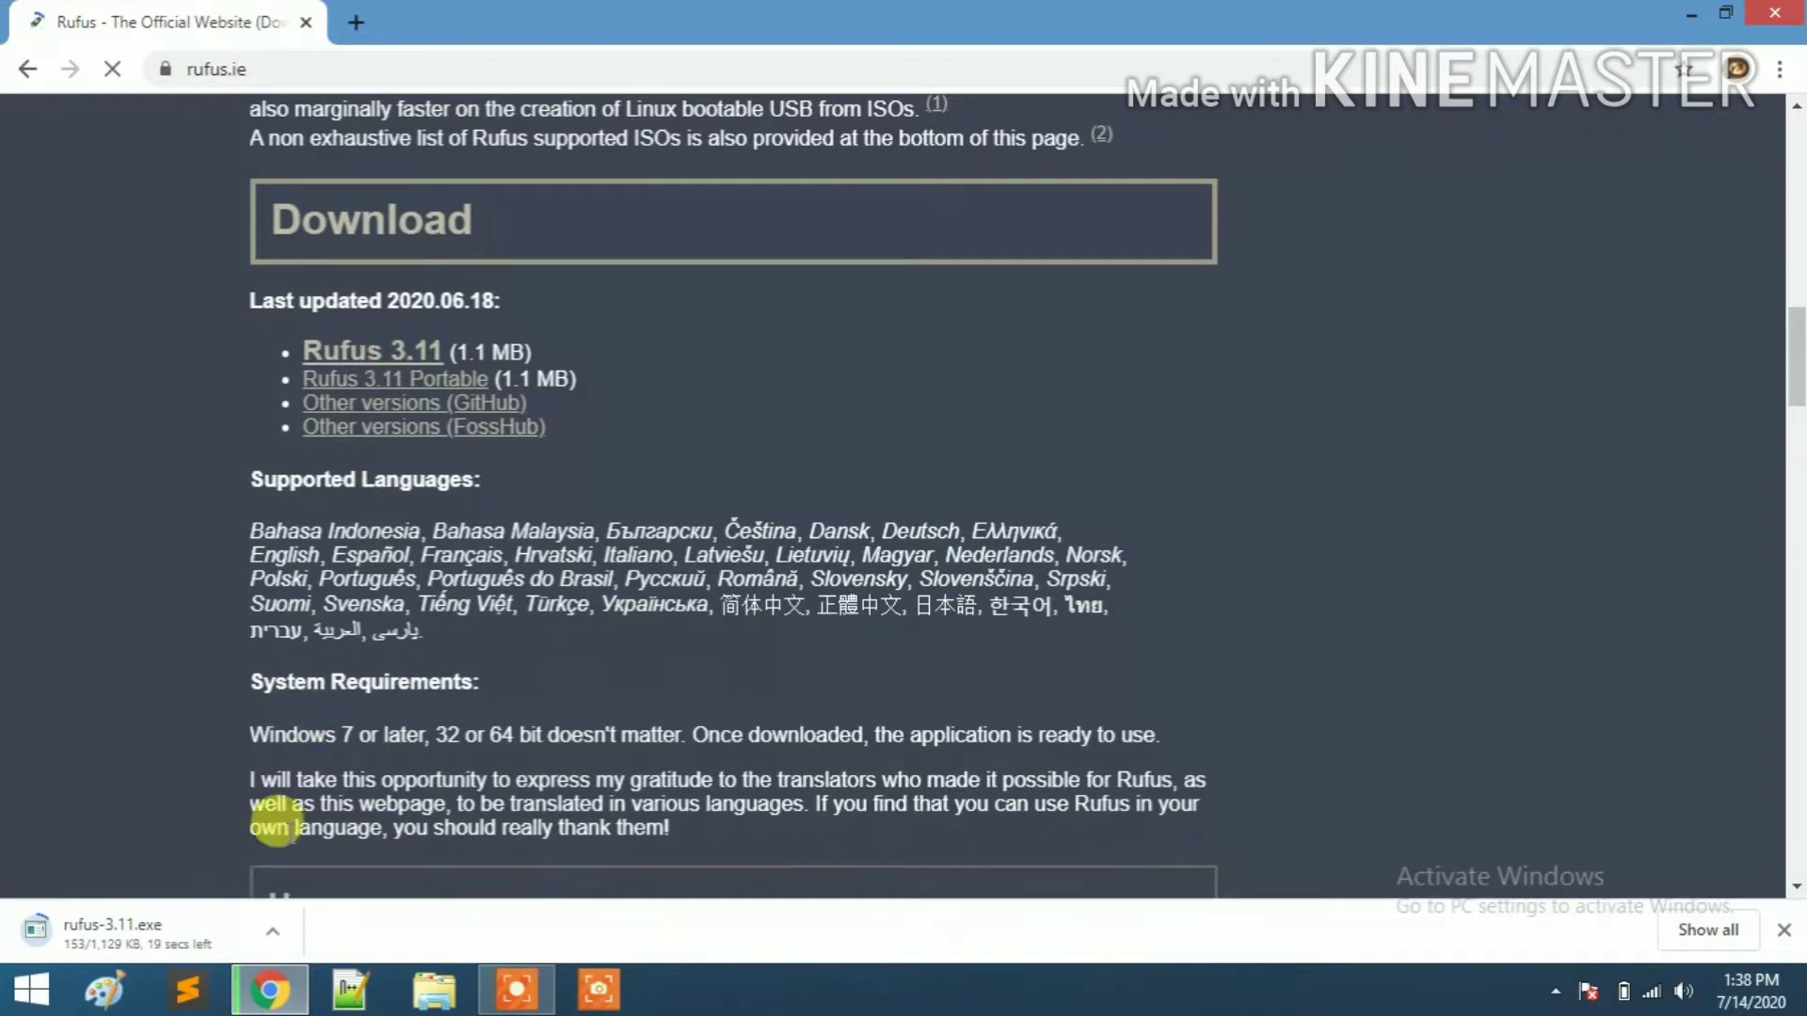
{"action": "left_click", "coordinate": [272, 931]}
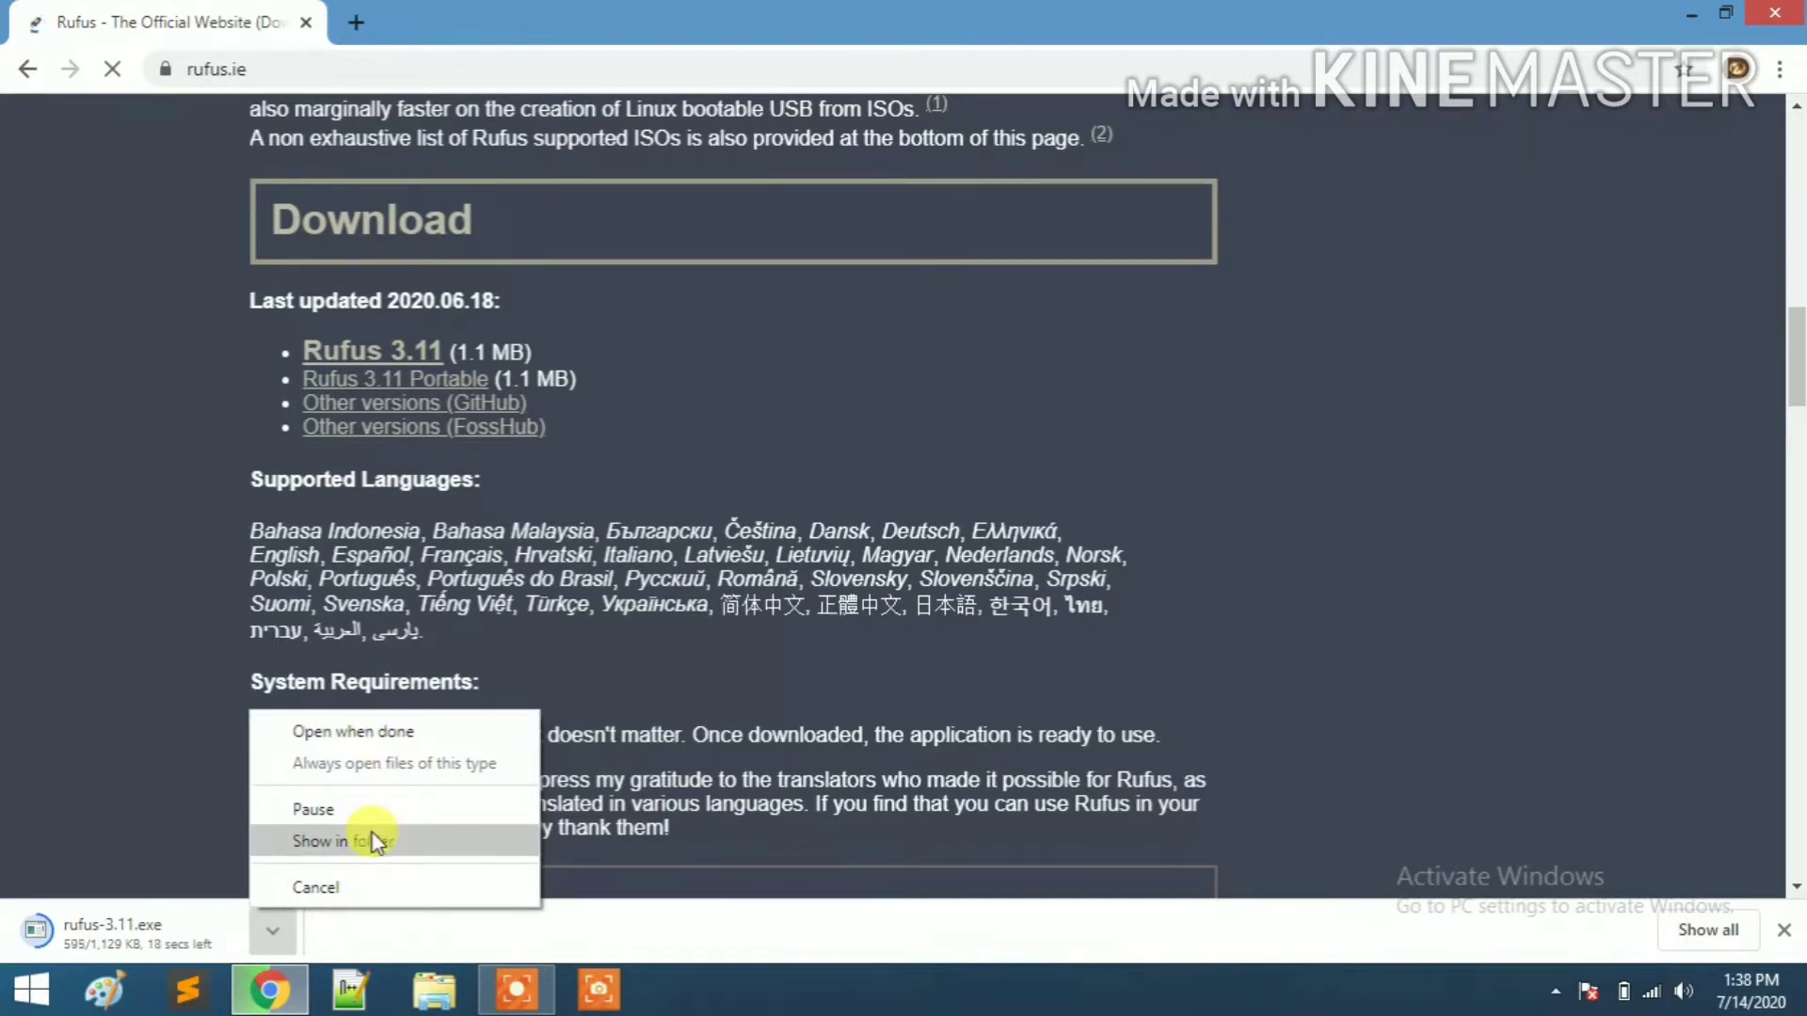
{"action": "left_click", "coordinate": [855, 779]}
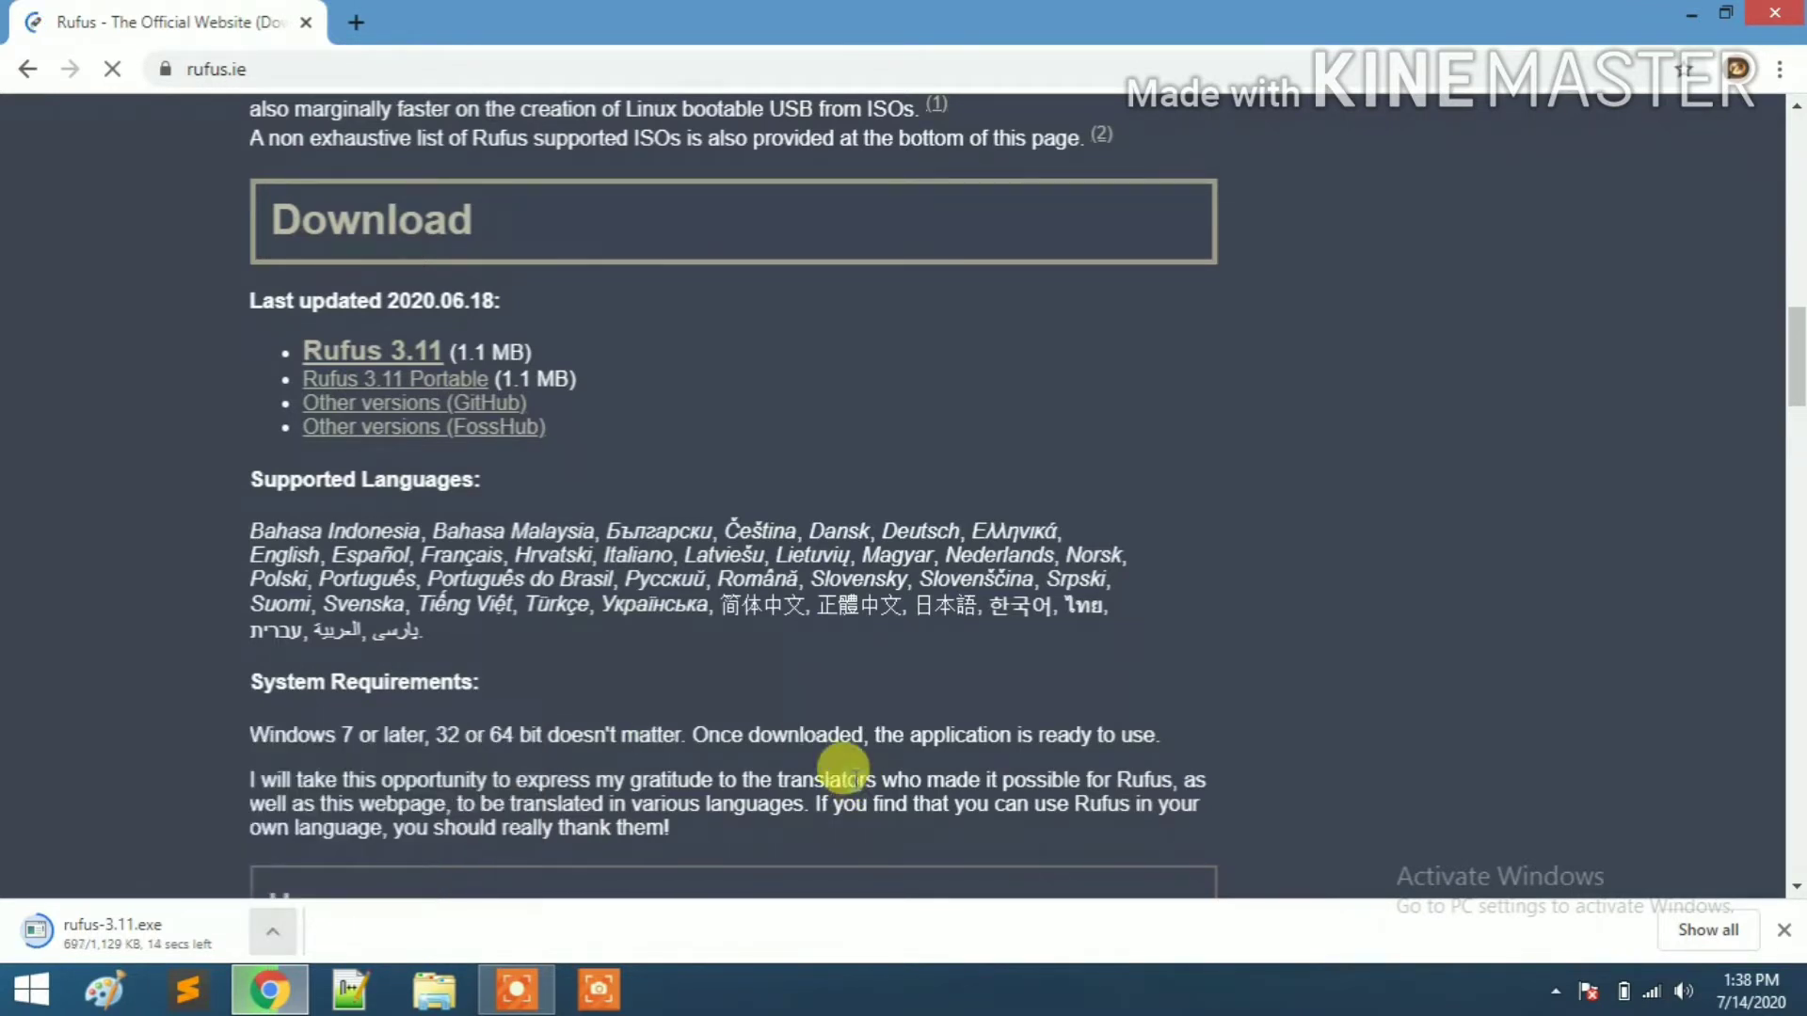
Show the downloaded rufus-3.11.exe in its folder from the browser's downloads list and run it
{"action": "left_click", "coordinate": [1780, 69]}
{"action": "left_click", "coordinate": [1551, 246]}
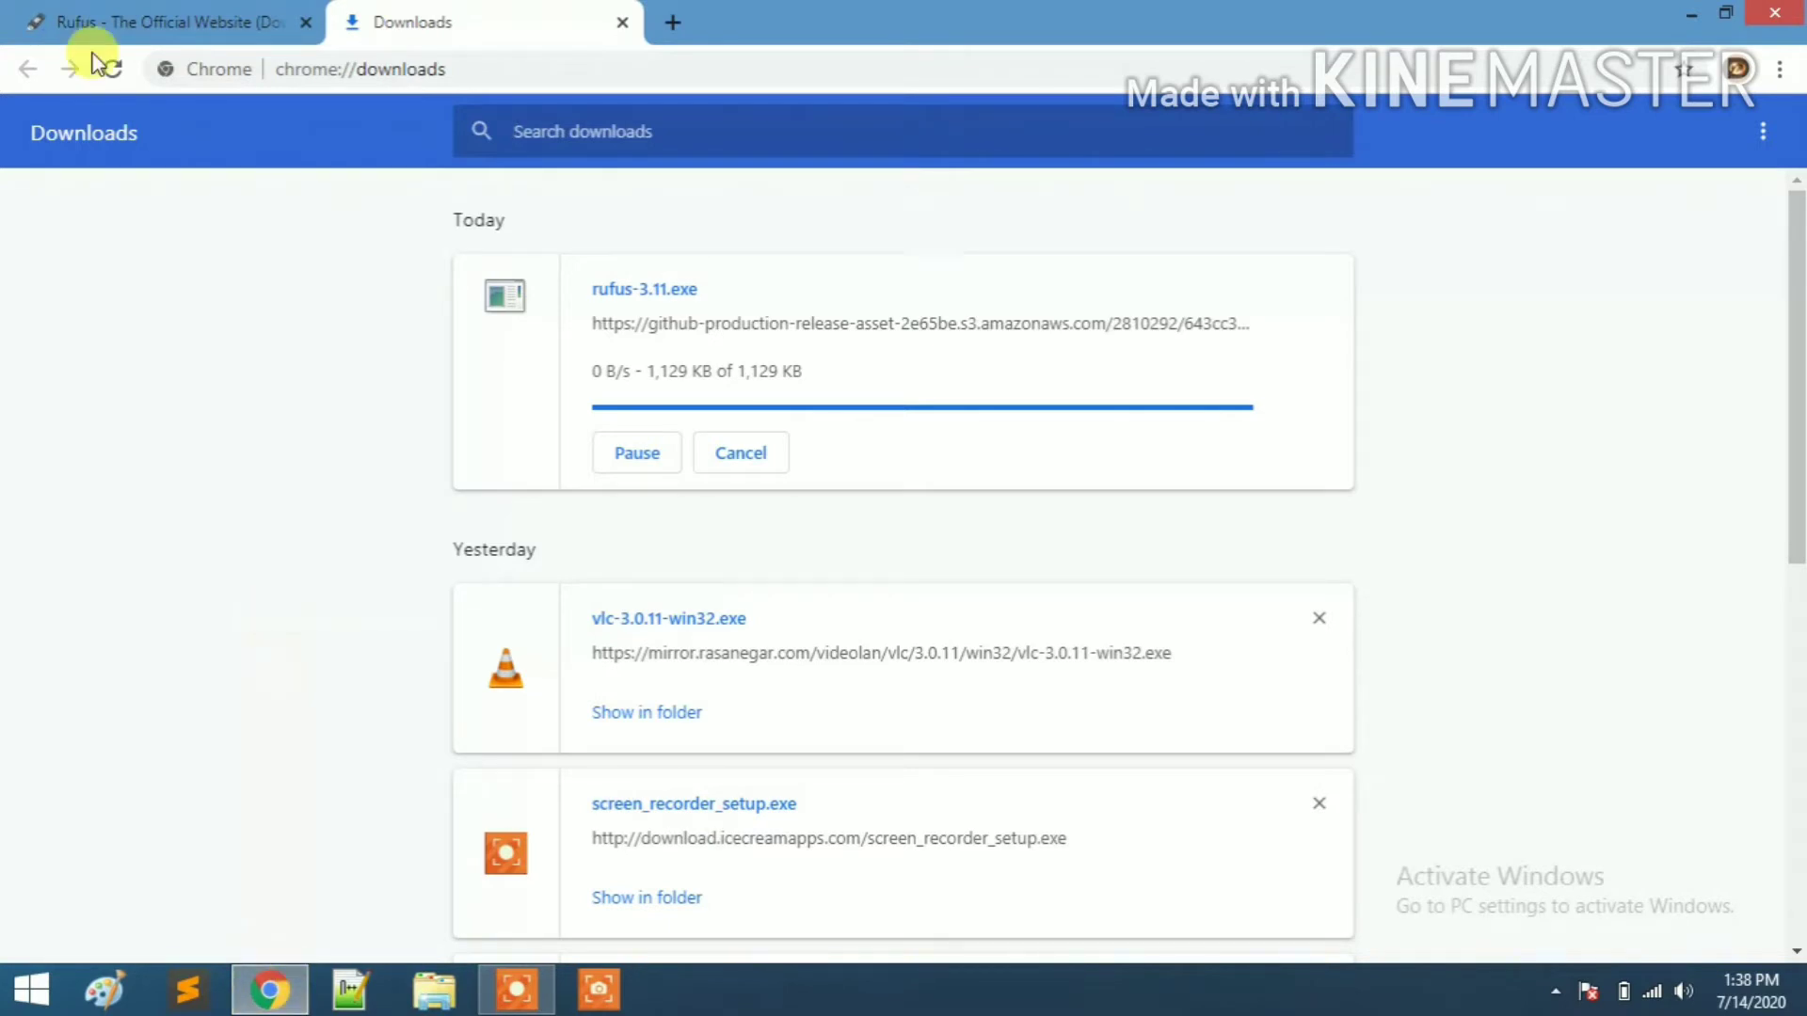
{"action": "left_click", "coordinate": [92, 13]}
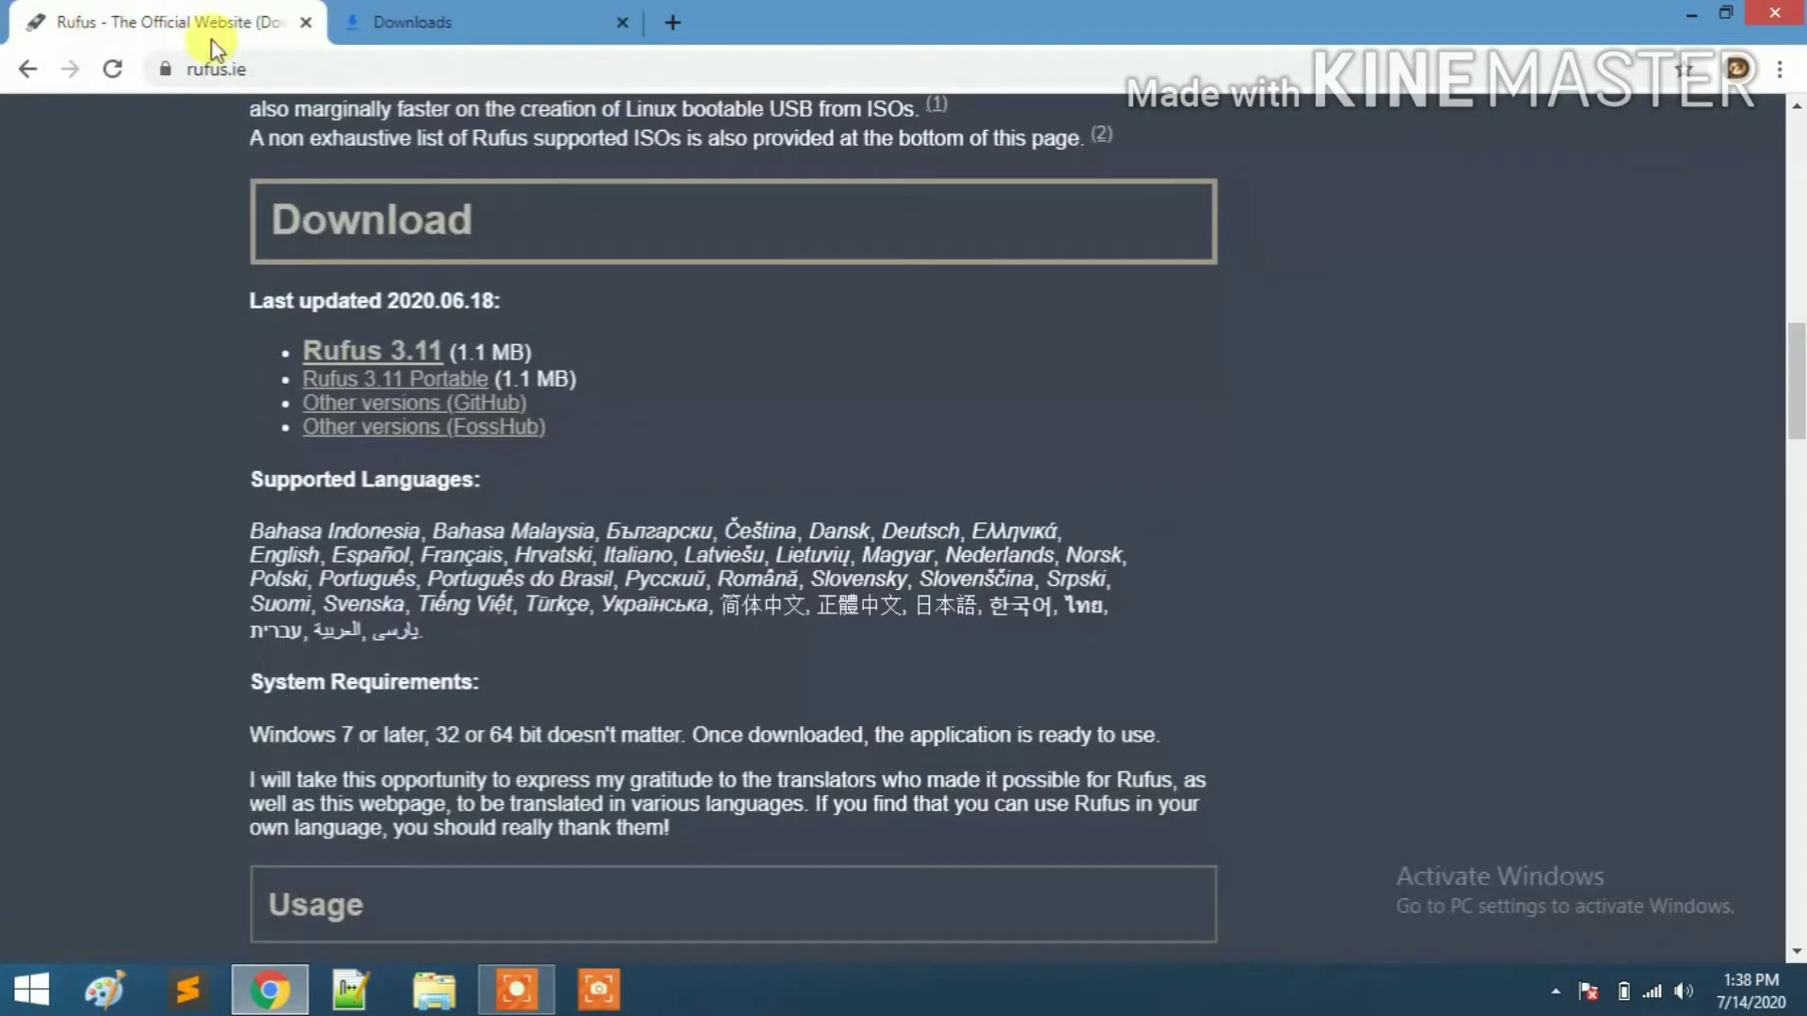
{"action": "left_click", "coordinate": [484, 21]}
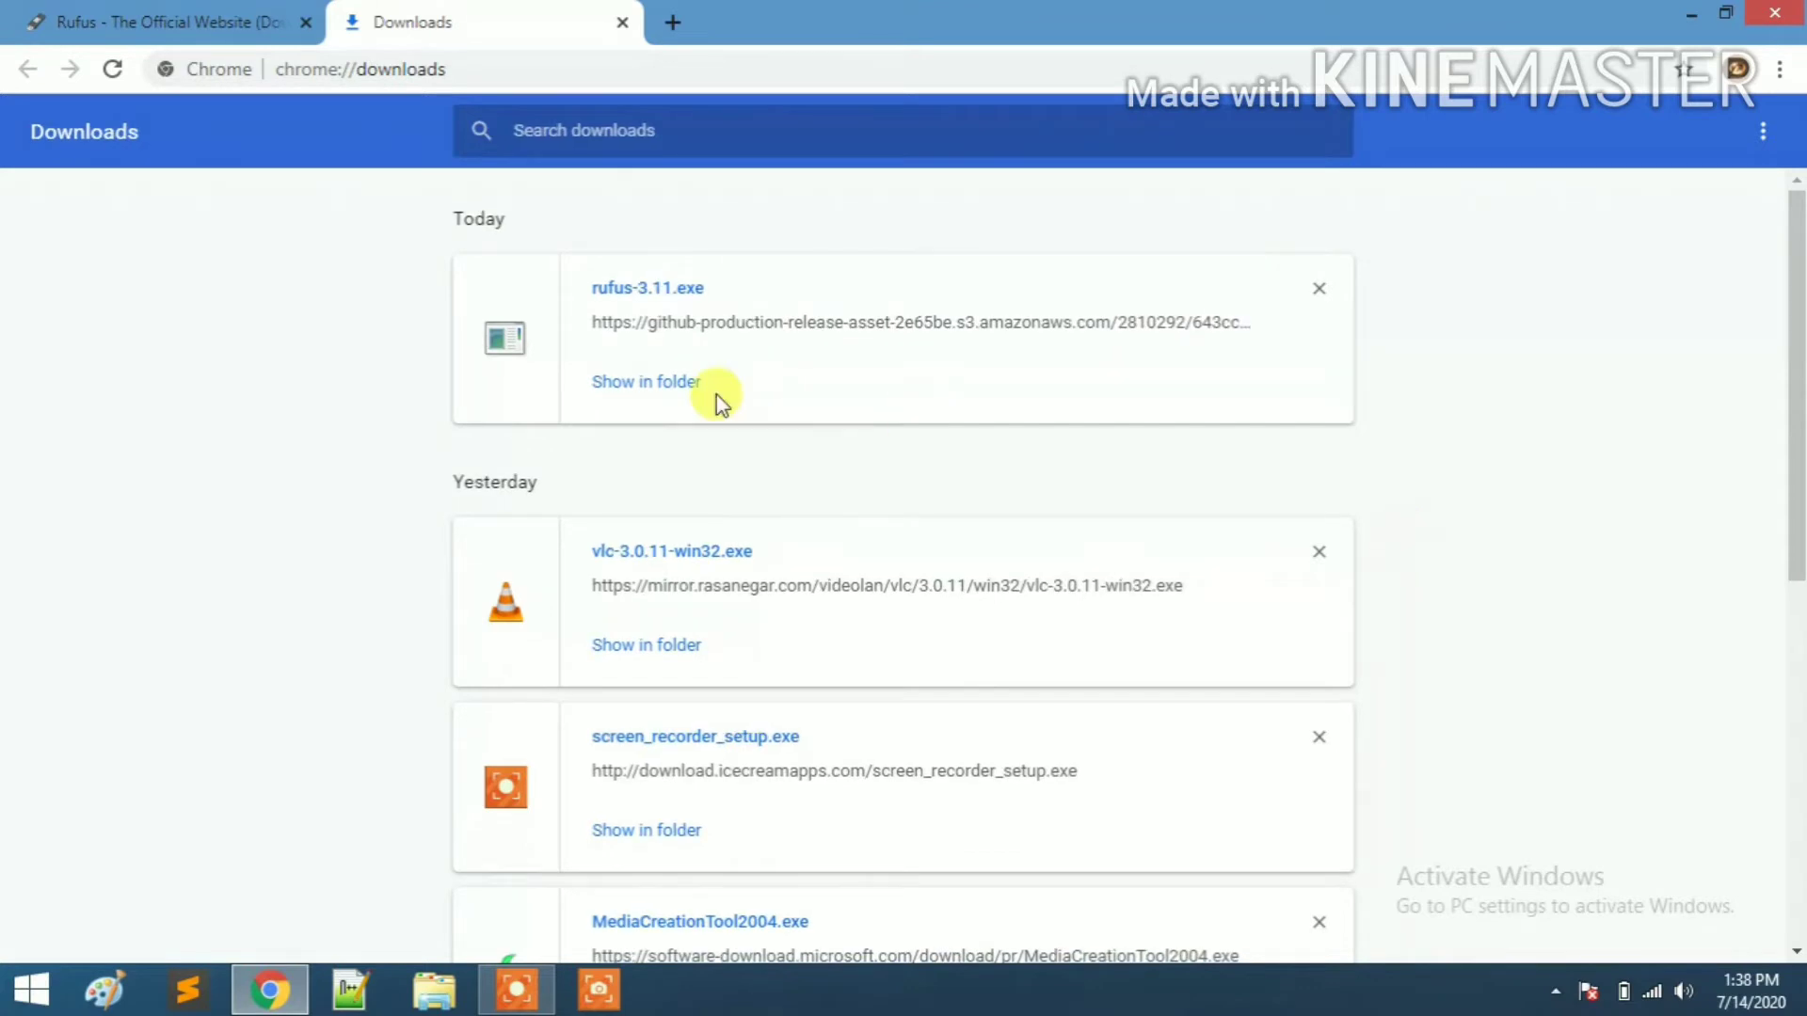
{"action": "left_click", "coordinate": [668, 390]}
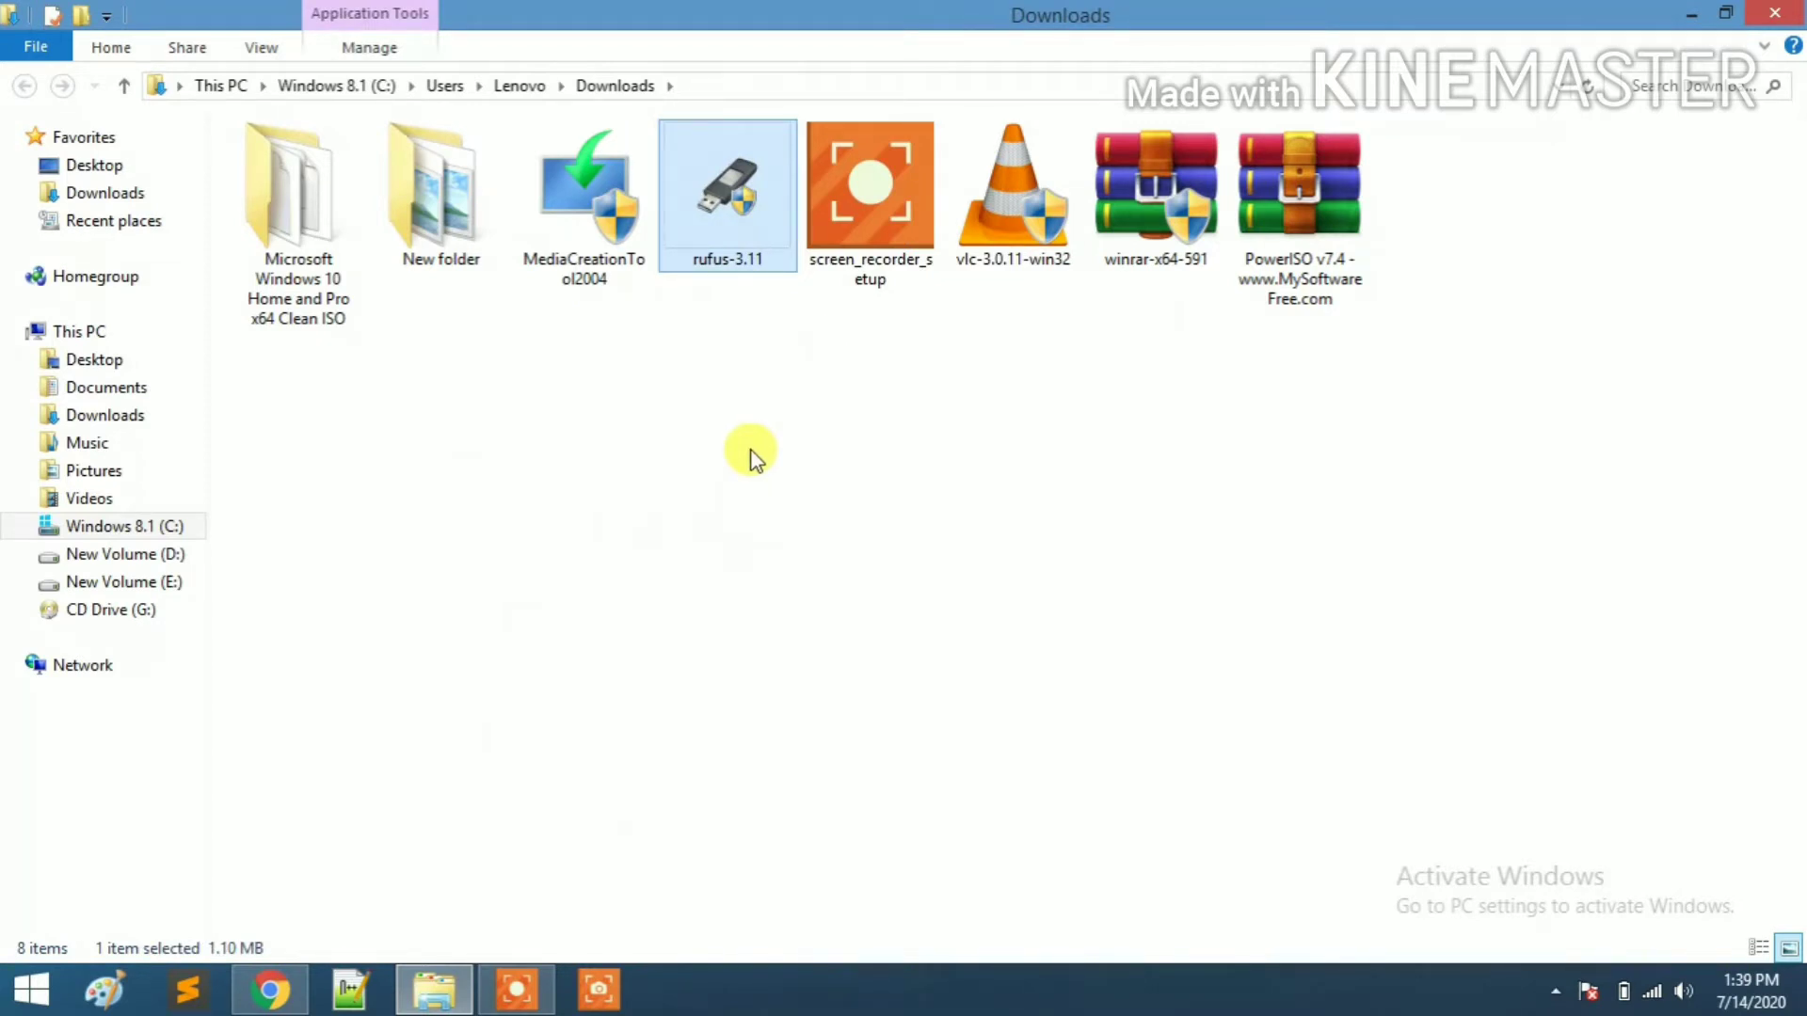
{"action": "double_click", "coordinate": [737, 209]}
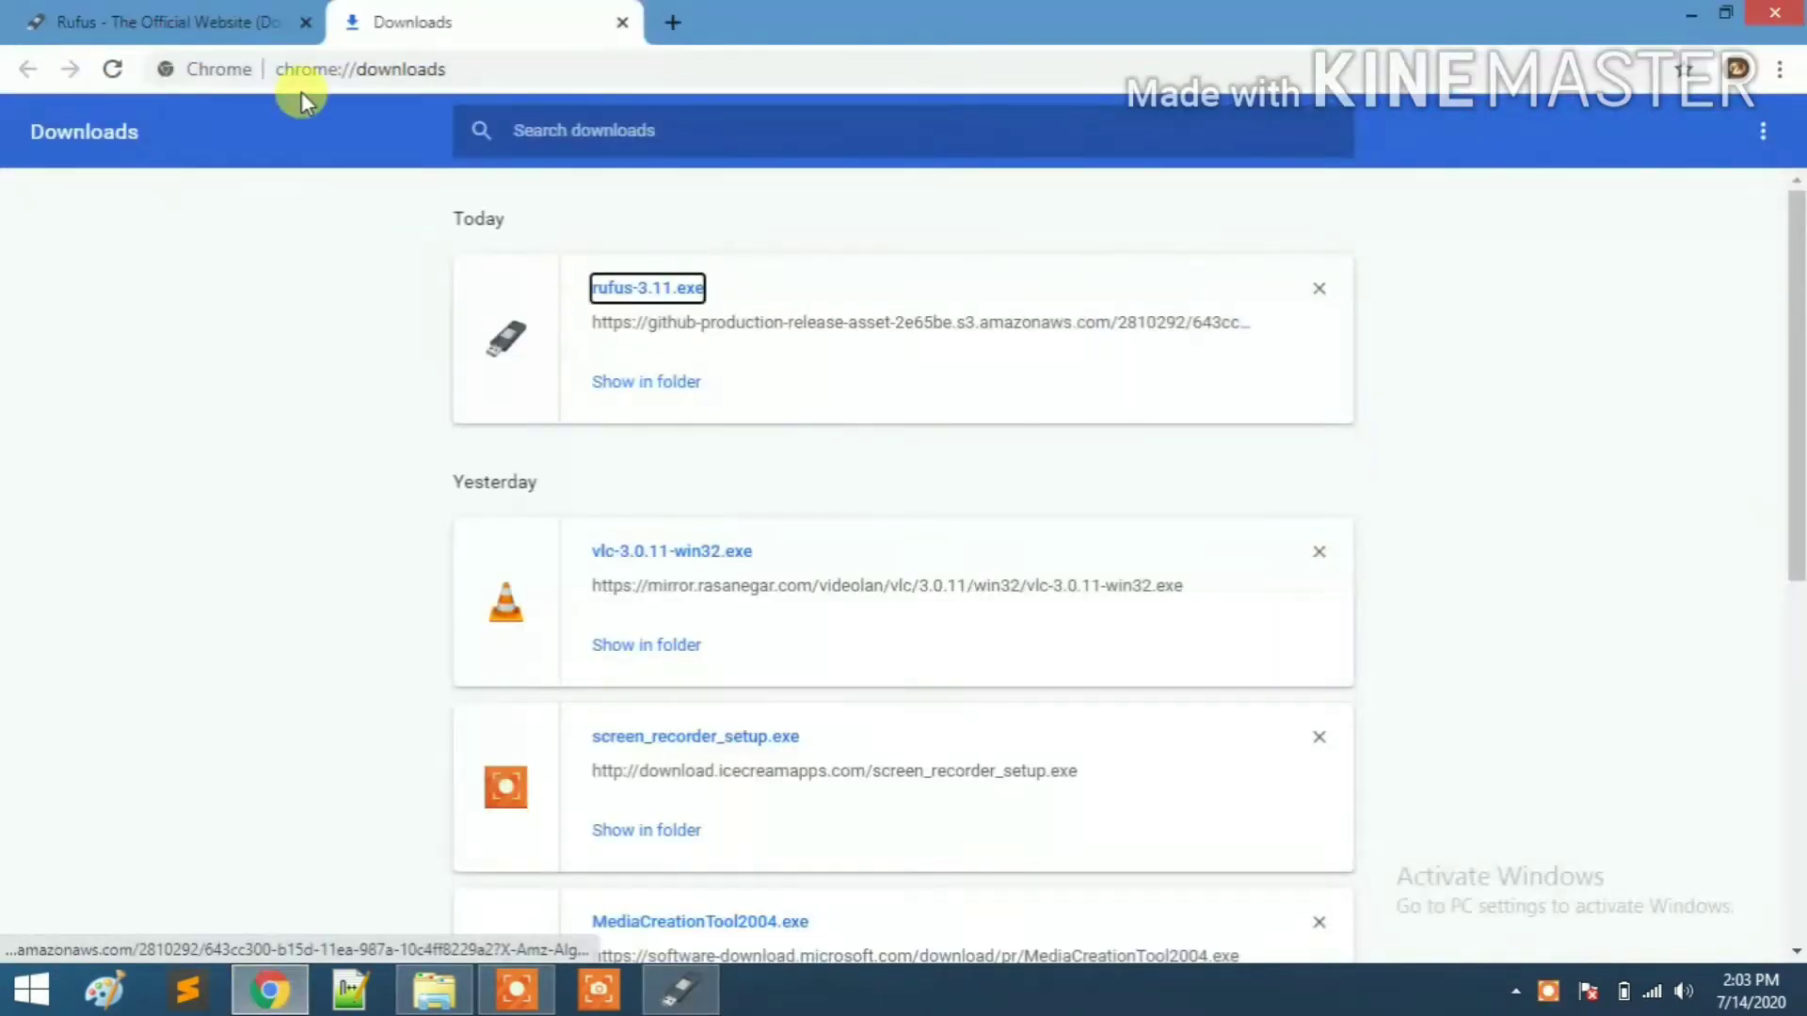
Search Google for "windows 7 64 bit iso" in a new Chrome tab
{"action": "left_click", "coordinate": [672, 21]}
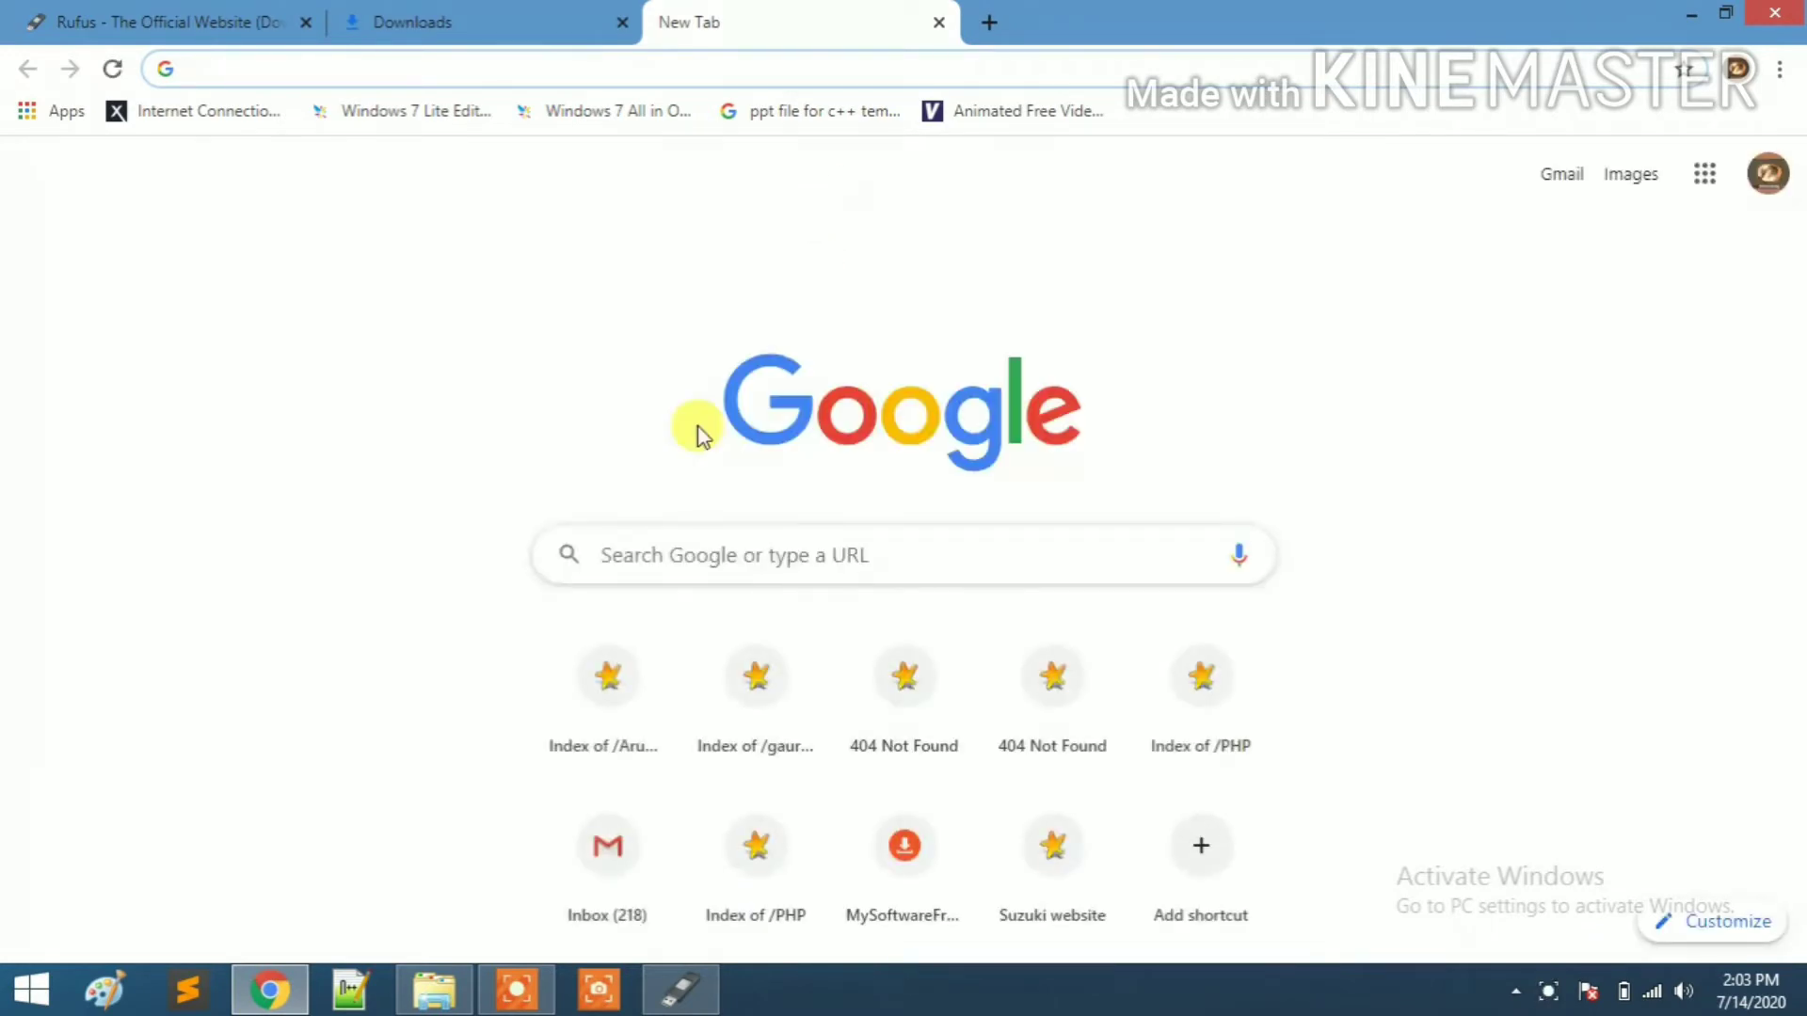
{"action": "left_click", "coordinate": [715, 550]}
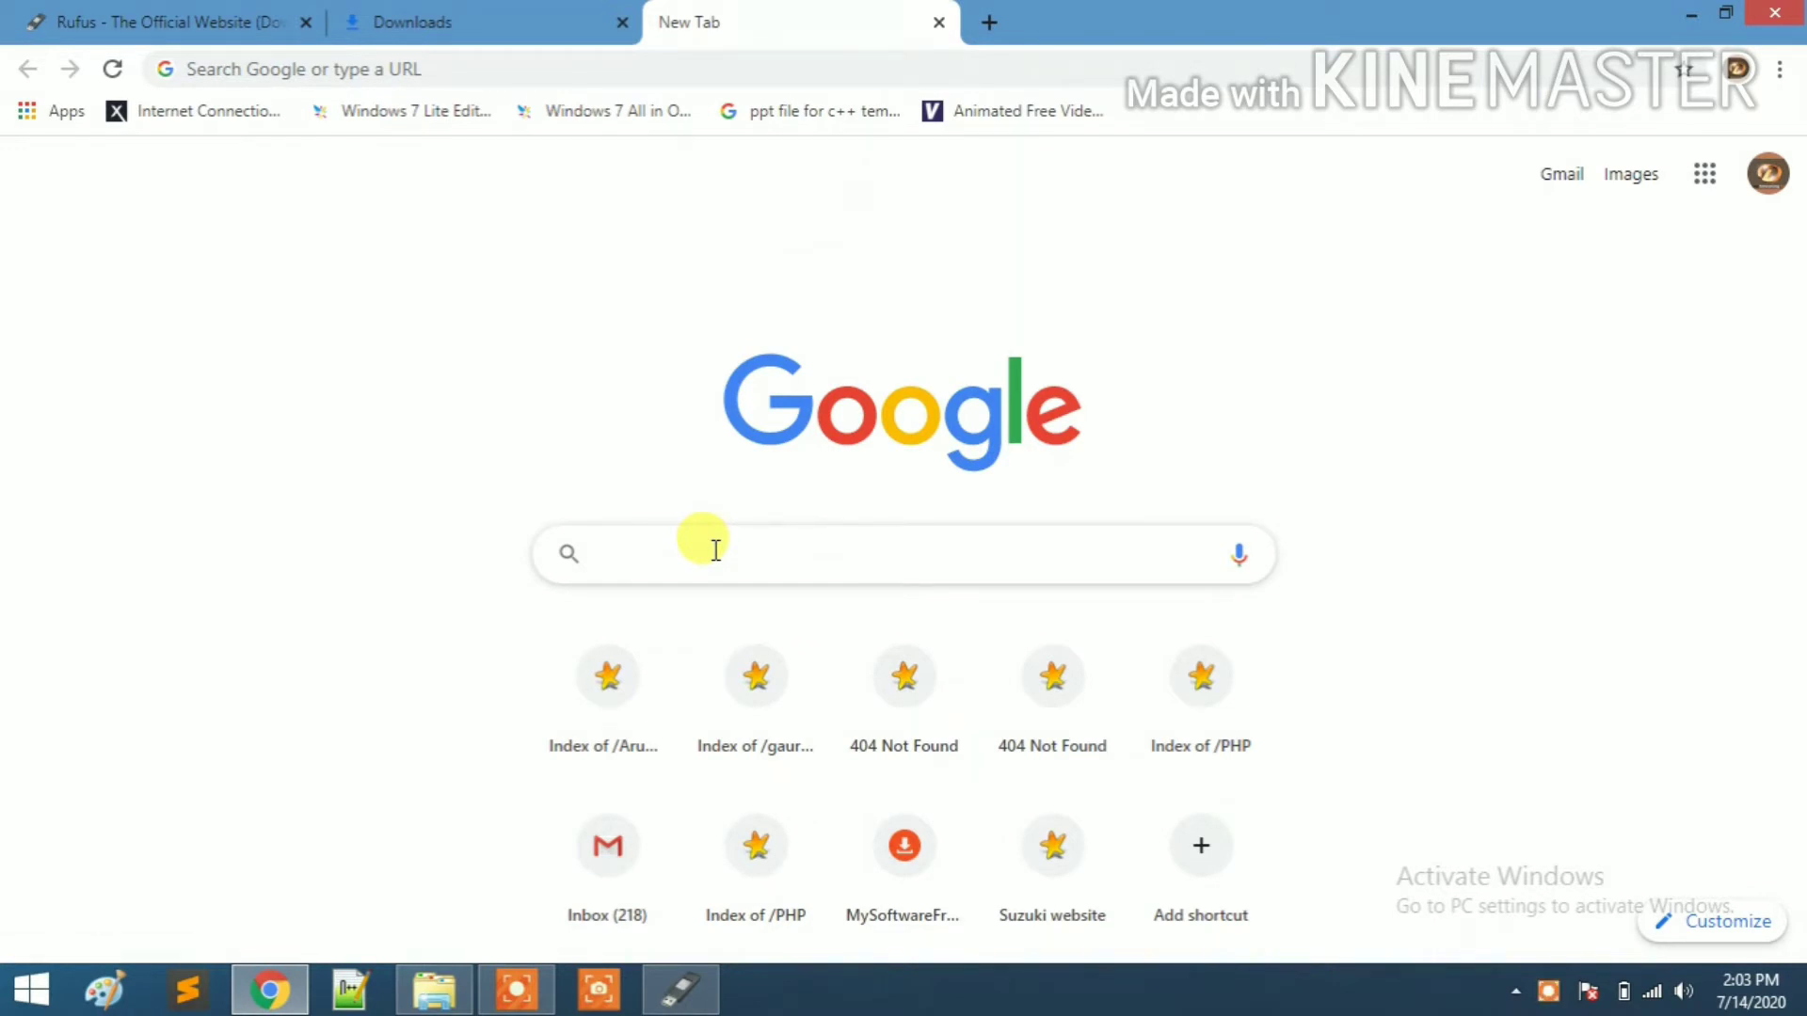
{"action": "type", "text": "windows "}
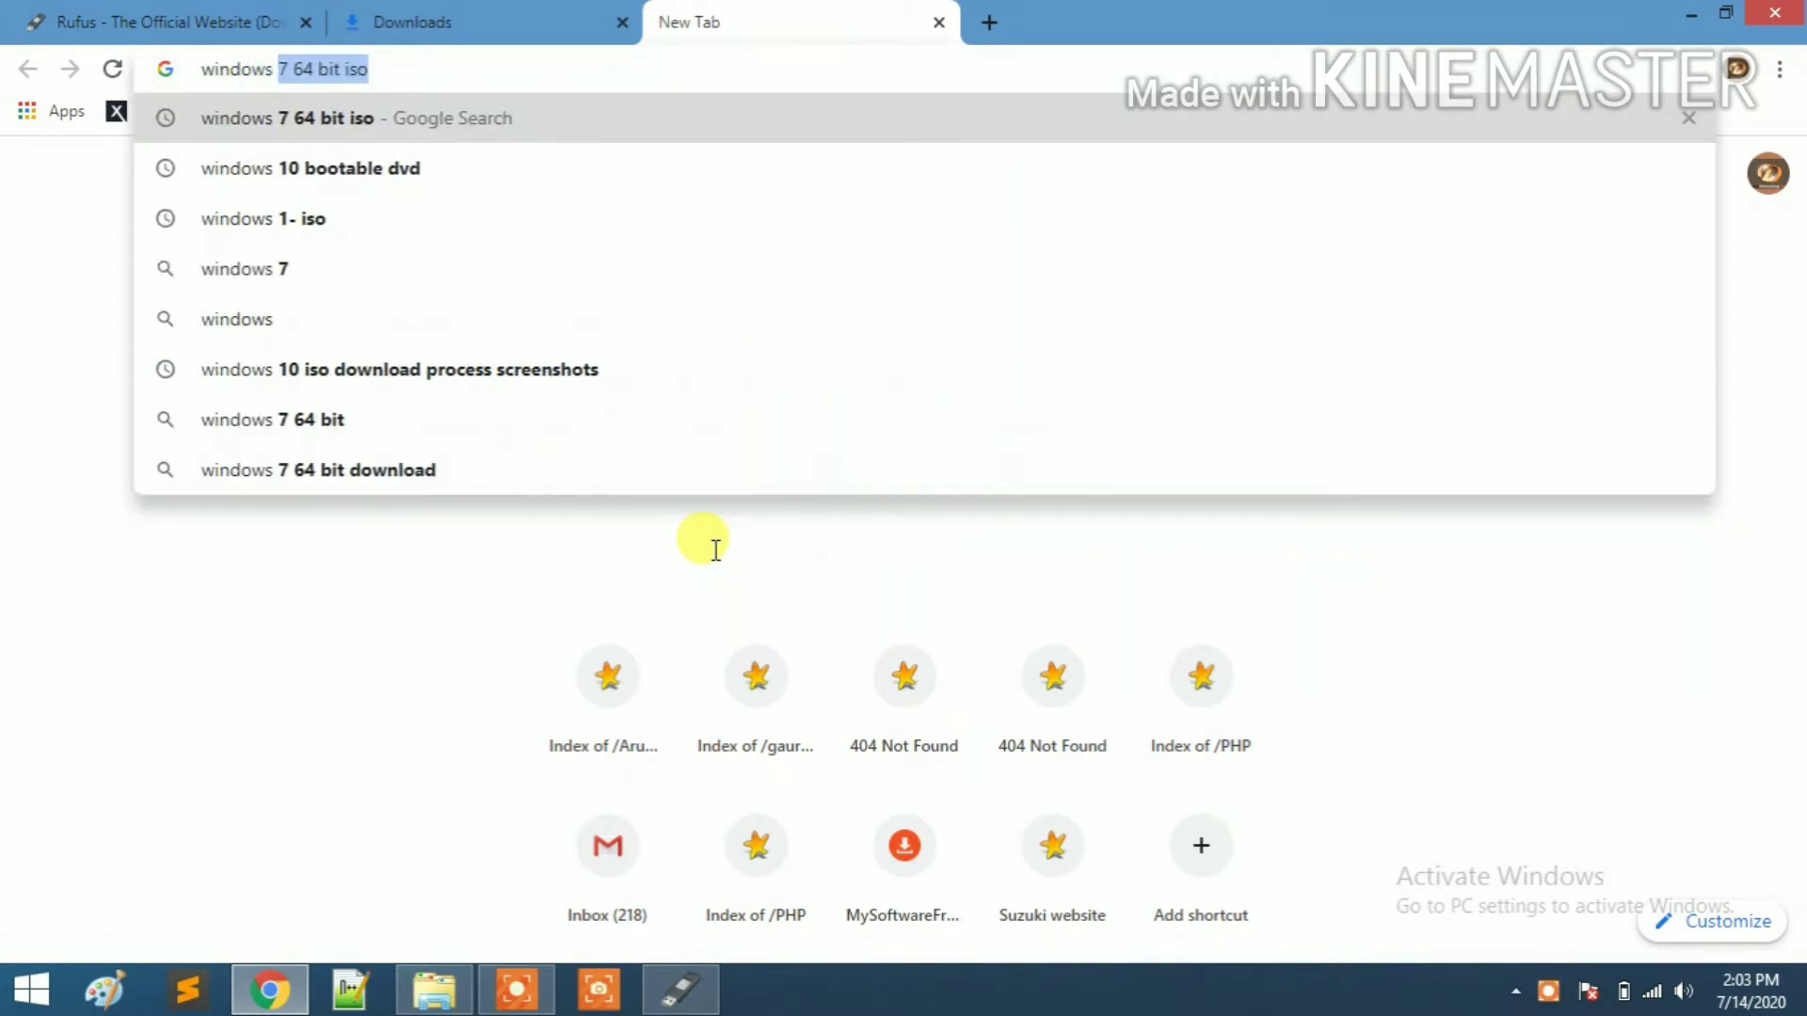
{"action": "type", "text": "7 5"}
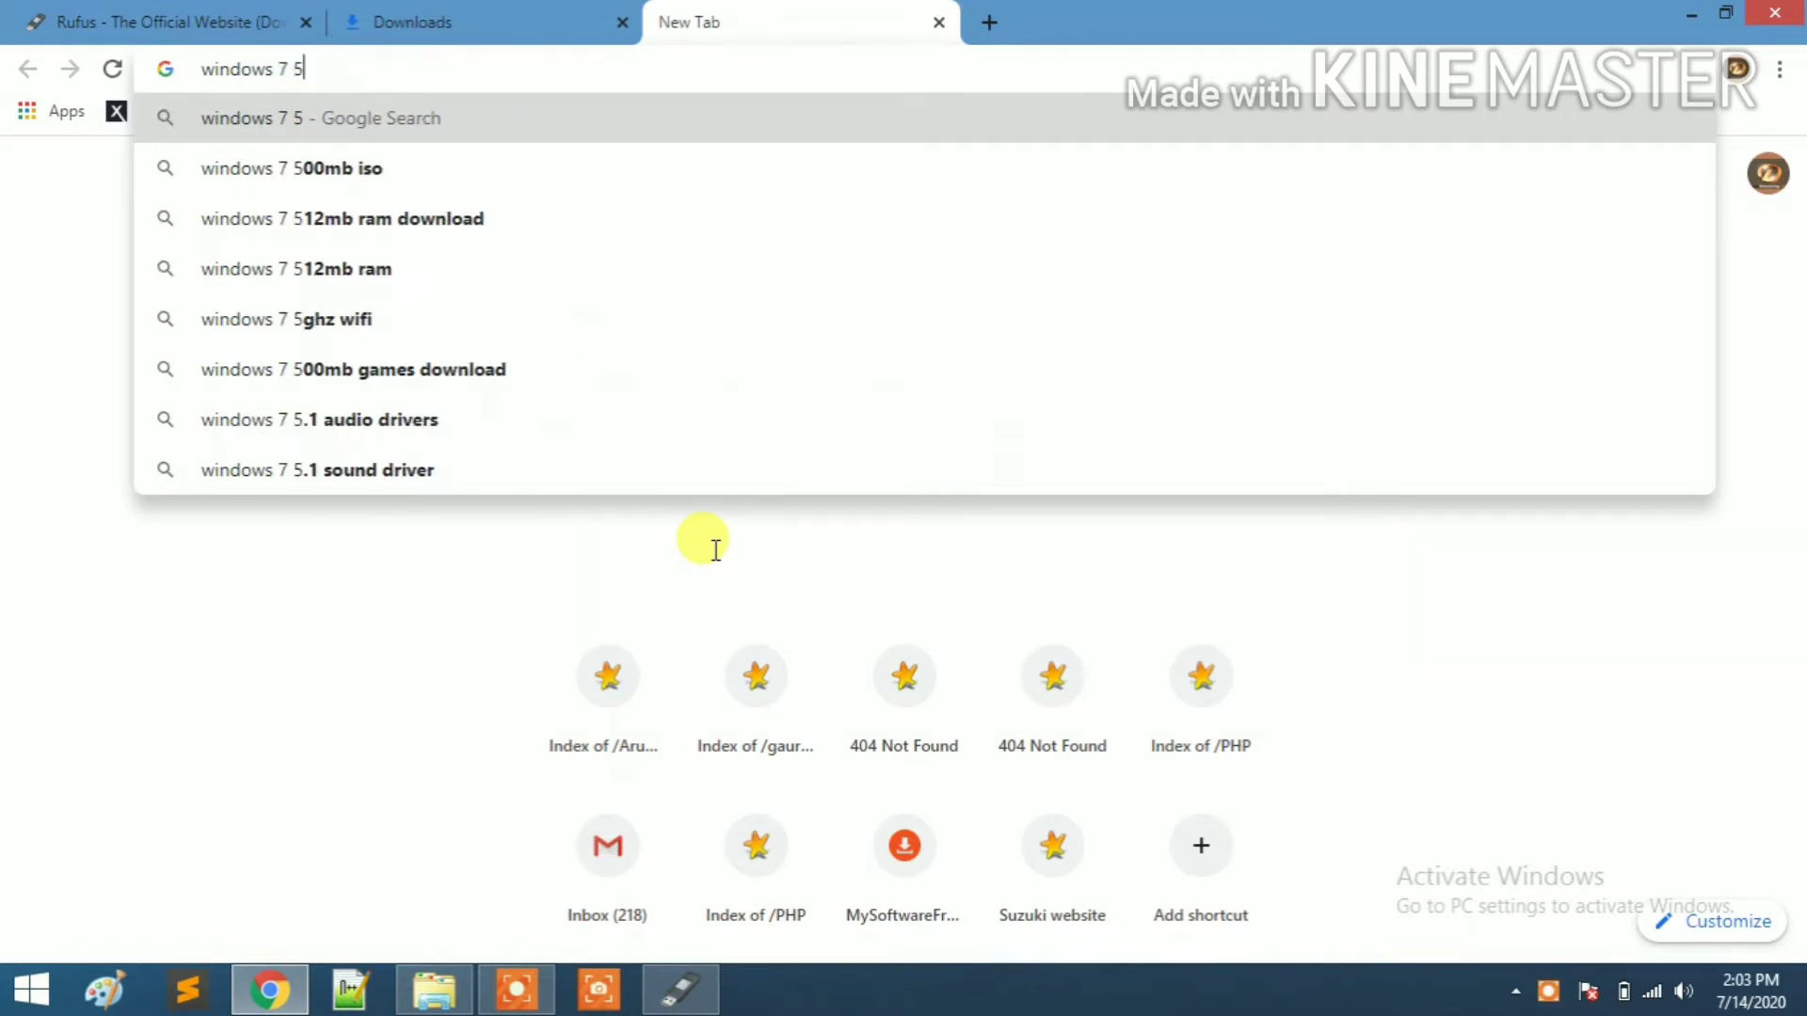
{"action": "key", "text": "BackSpace"}
{"action": "type", "text": "6"}
{"action": "key", "text": "BackSpace"}
{"action": "type", "text": "4"}
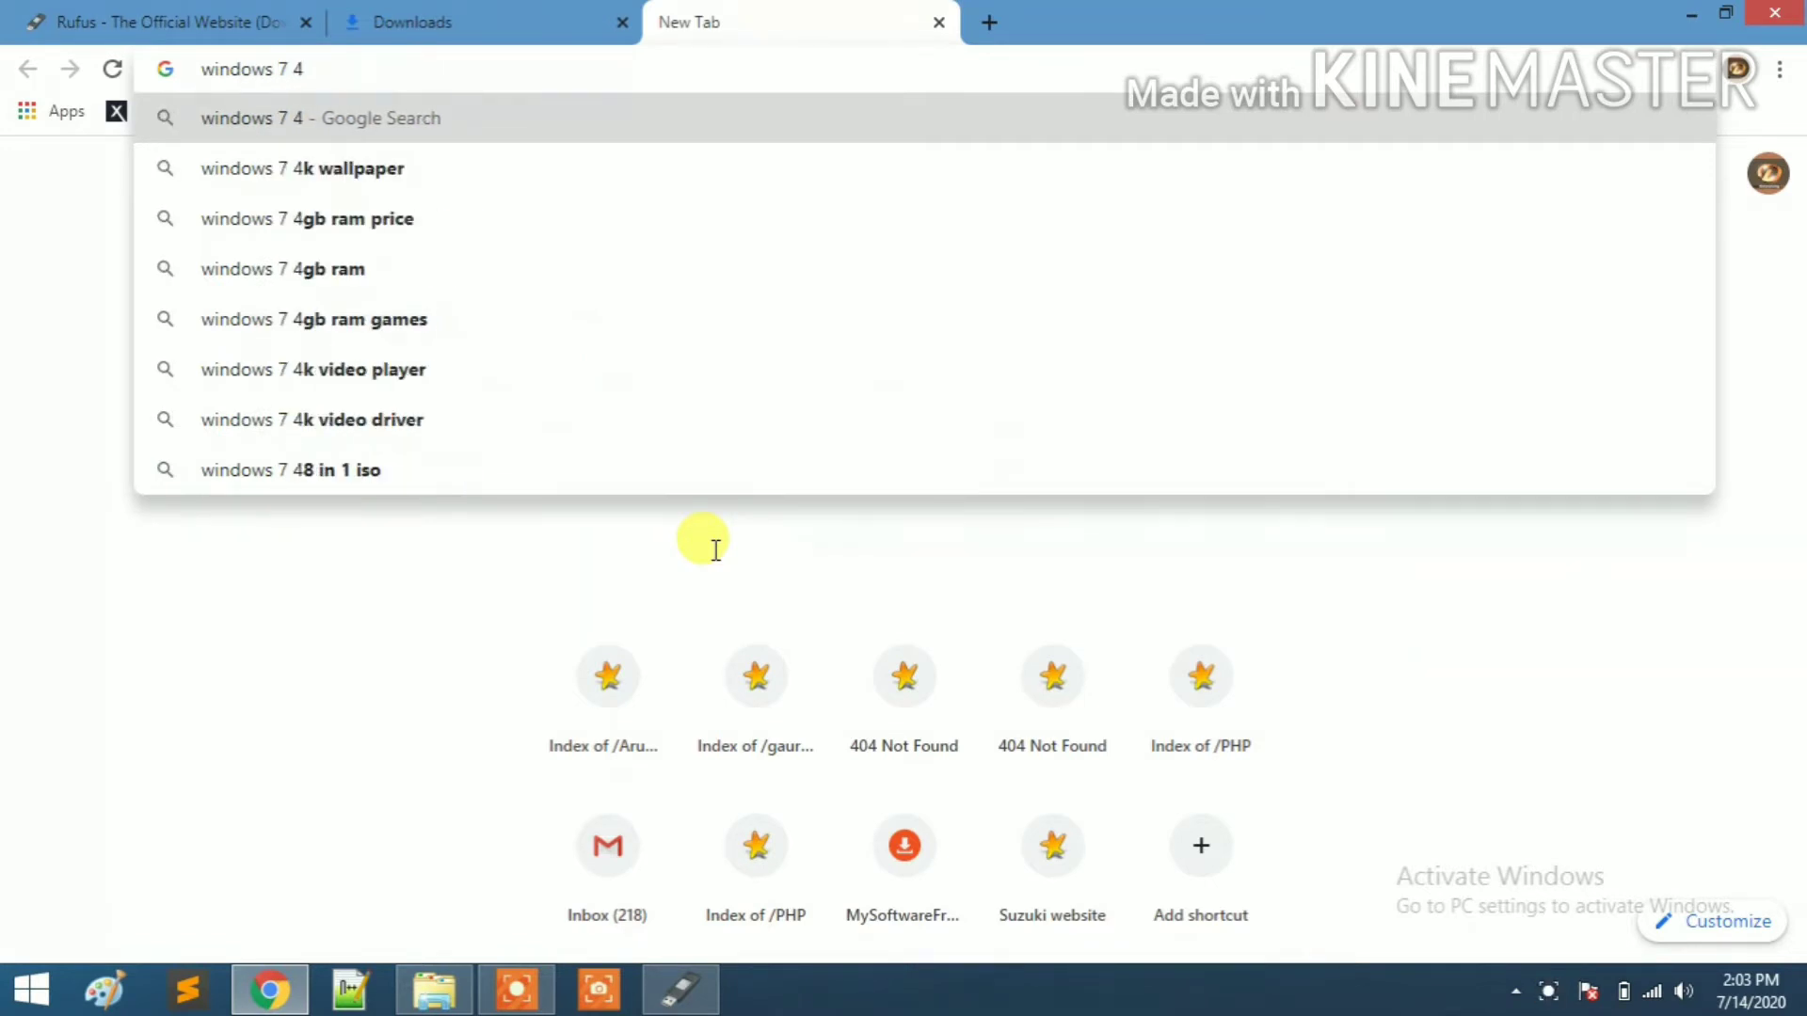
{"action": "key", "text": "BackSpace"}
{"action": "type", "text": "64 b"}
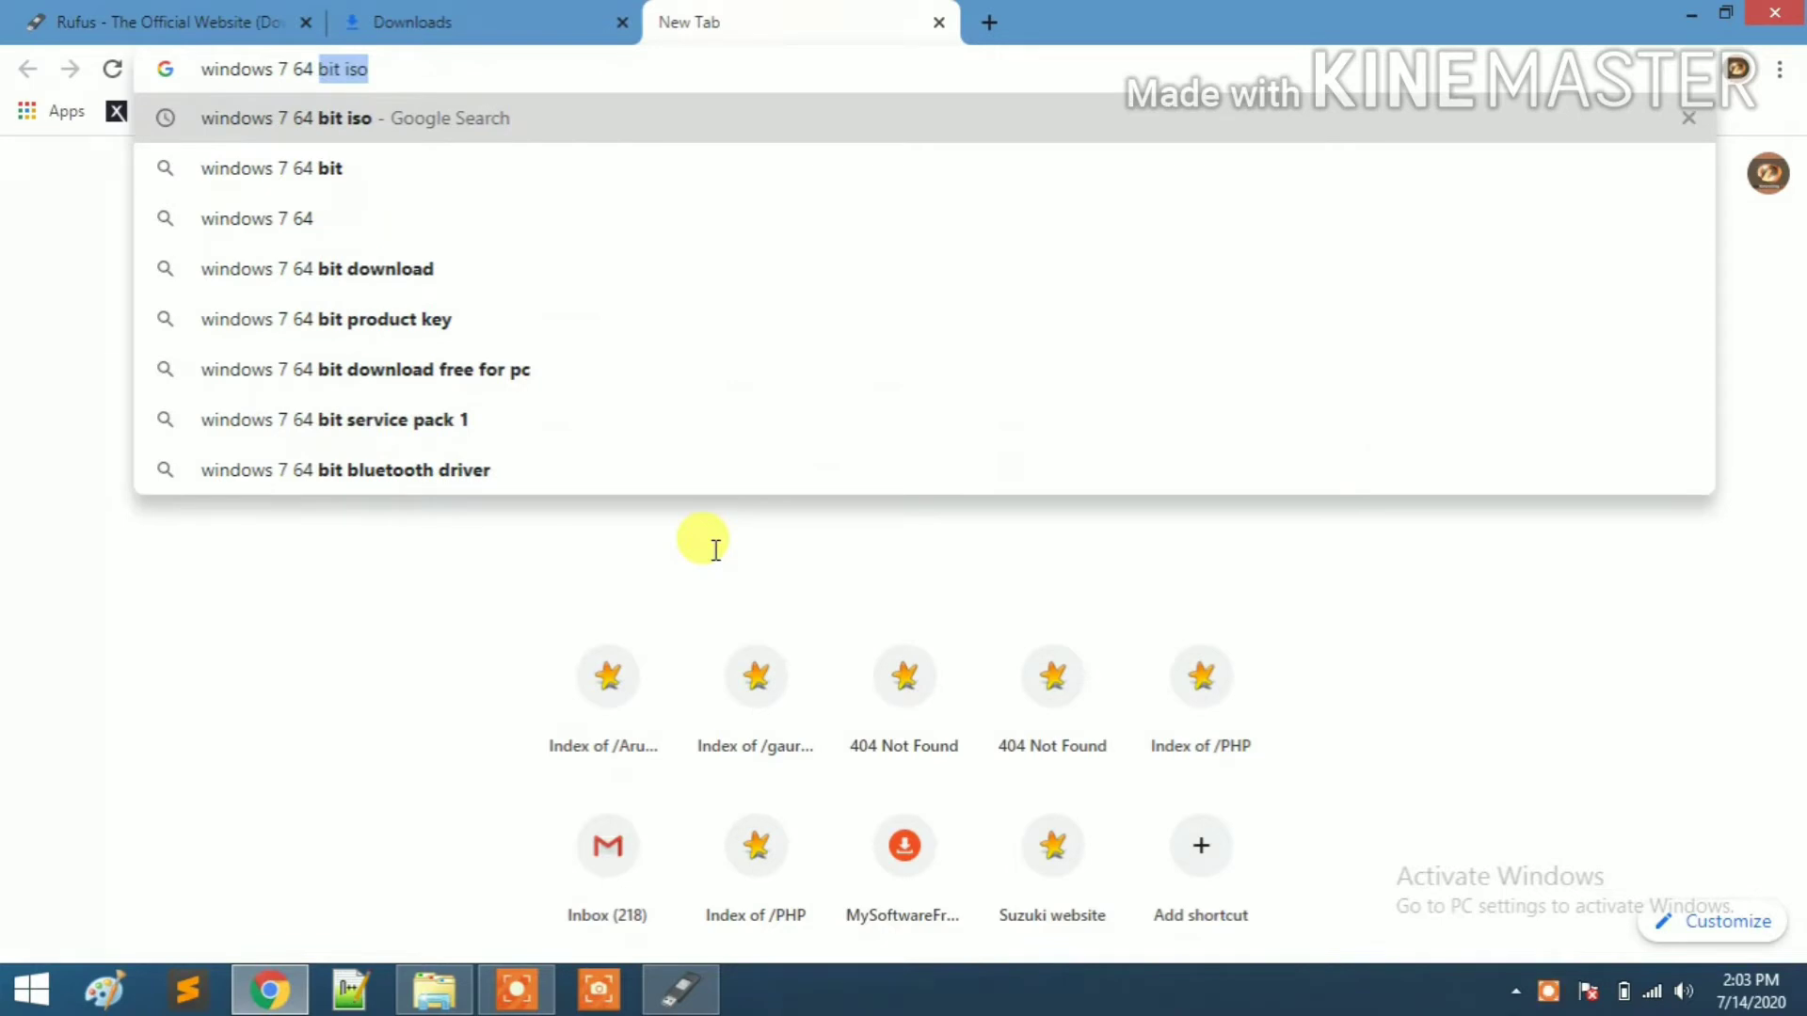
{"action": "type", "text": "it iso"}
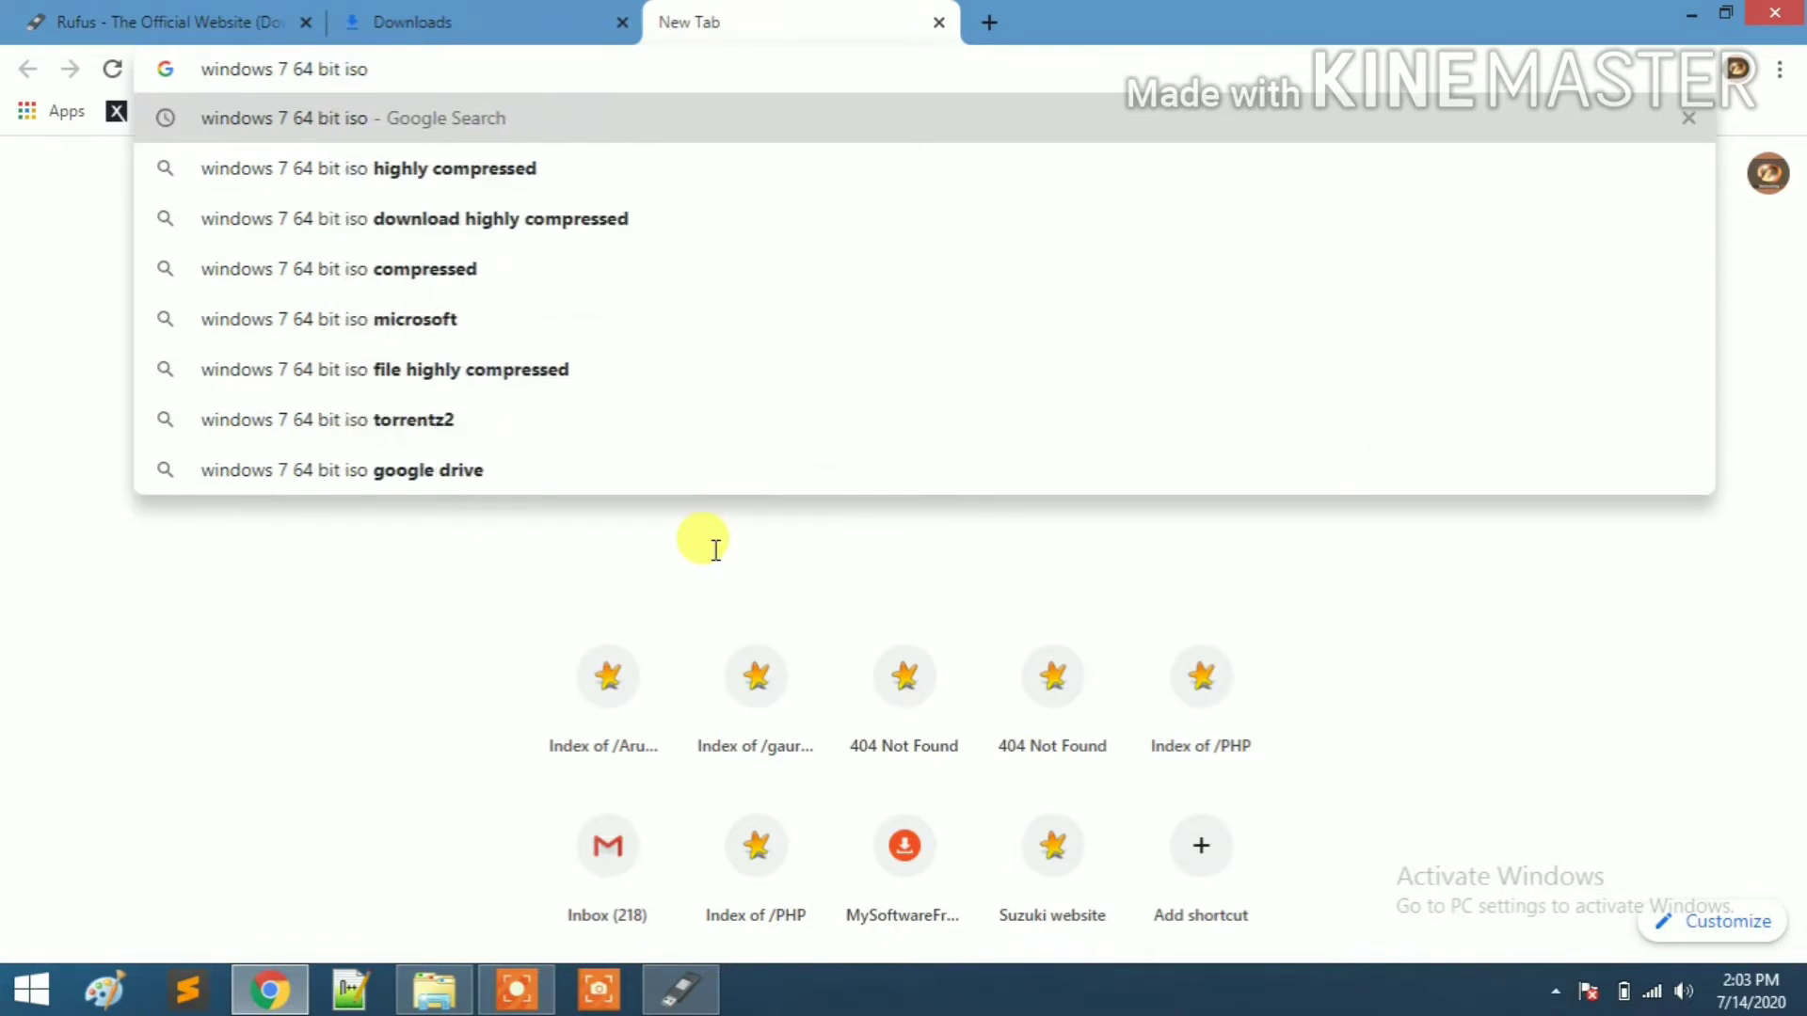
{"action": "key", "text": "Return"}
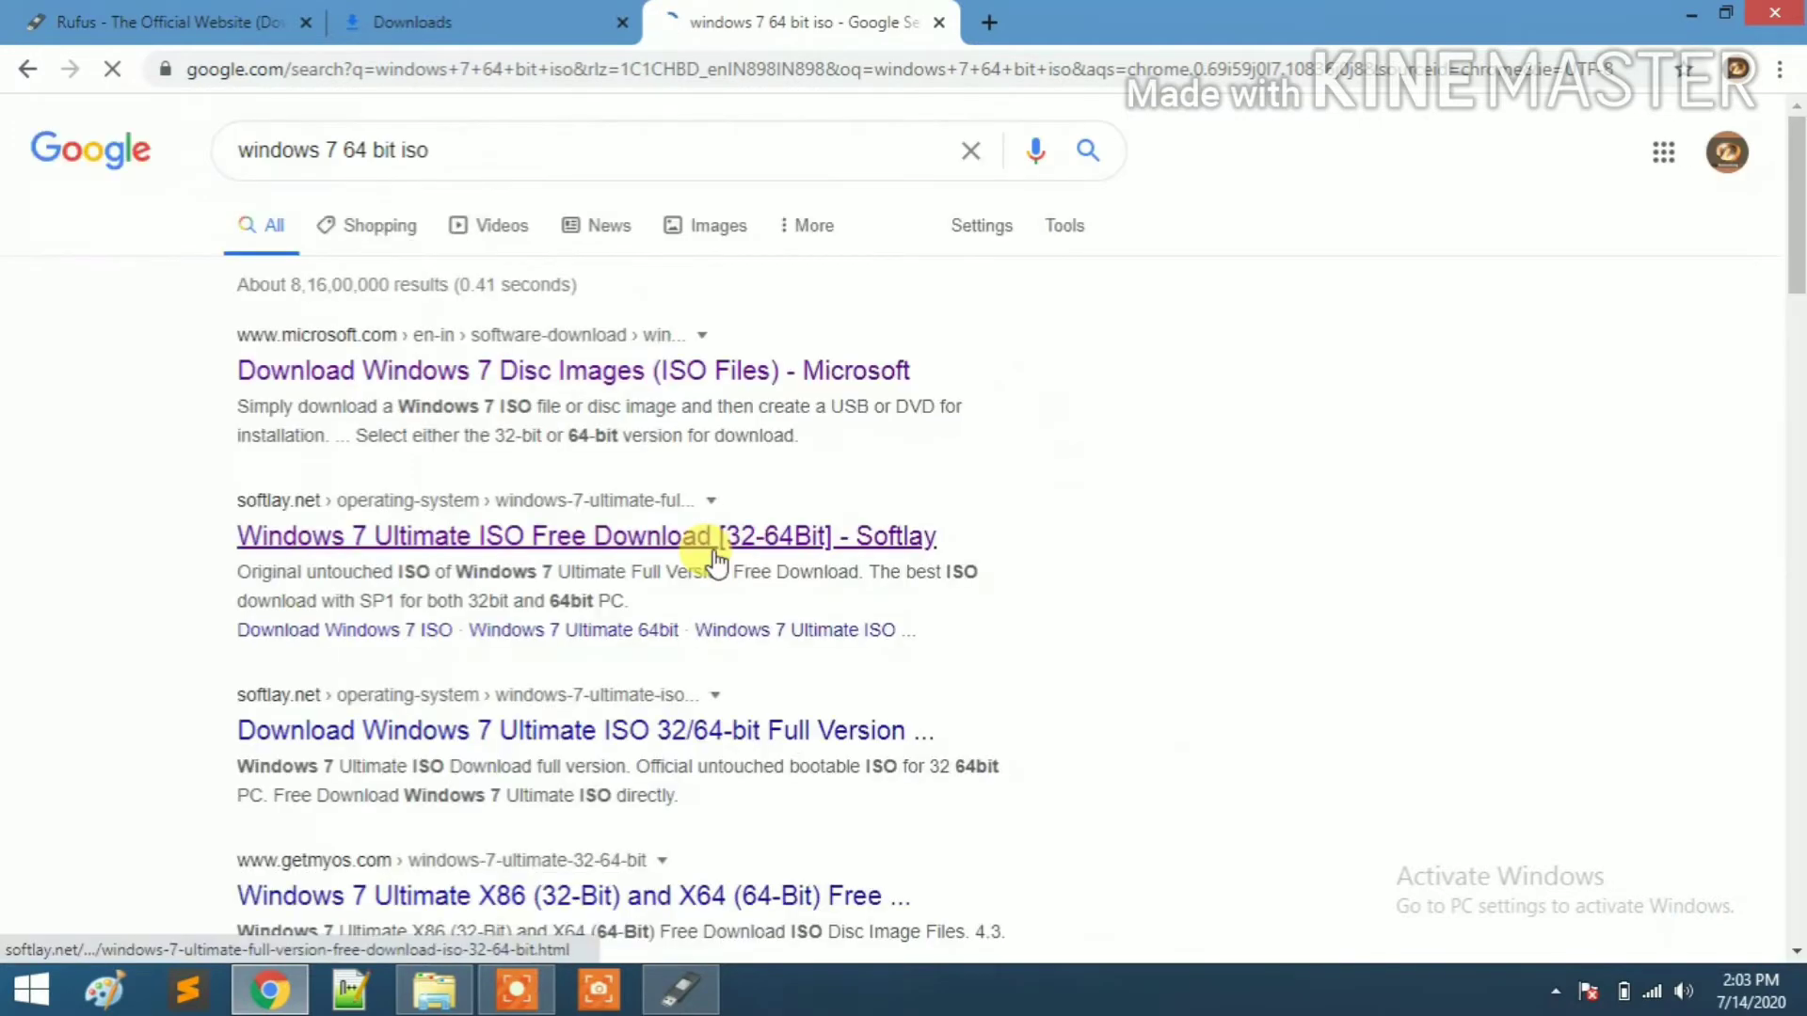
Start downloading en_windows_7_ultimate_x64_dvd.iso from Softlay's Windows 7 Ultimate ISO page and dismiss the pop-up ad
{"action": "left_click", "coordinate": [832, 543]}
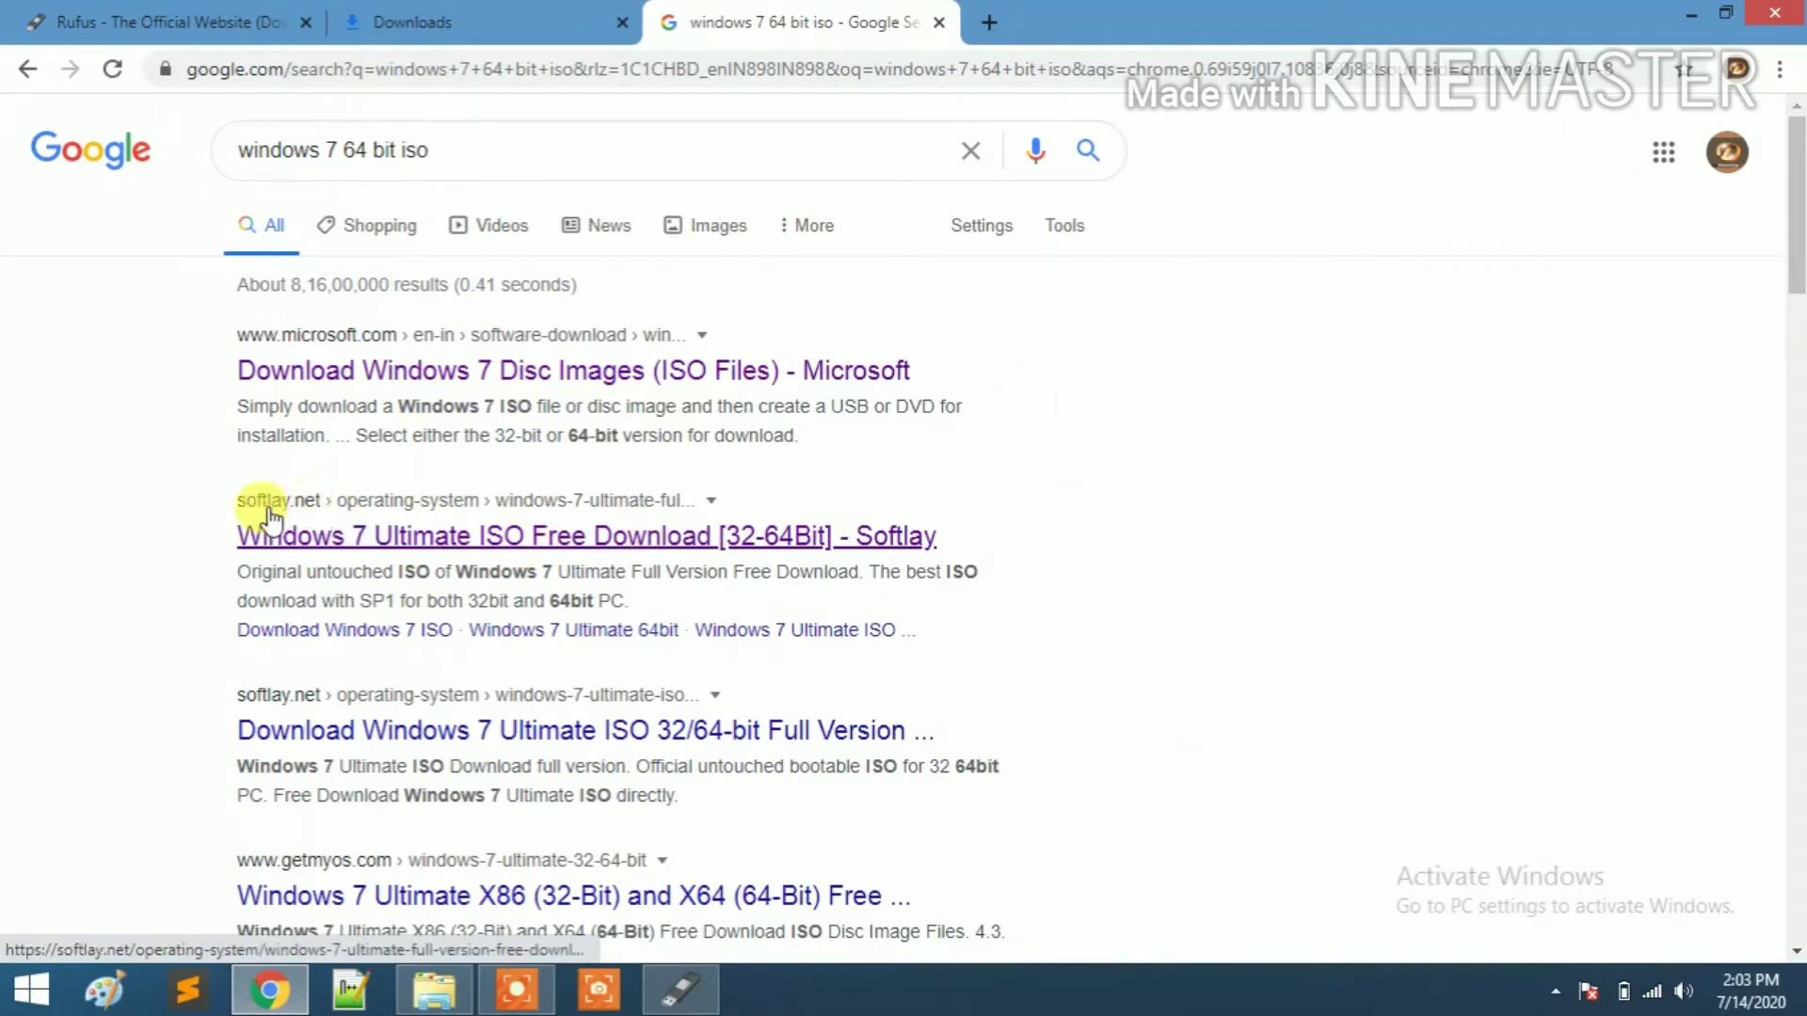
{"action": "left_click", "coordinate": [347, 541]}
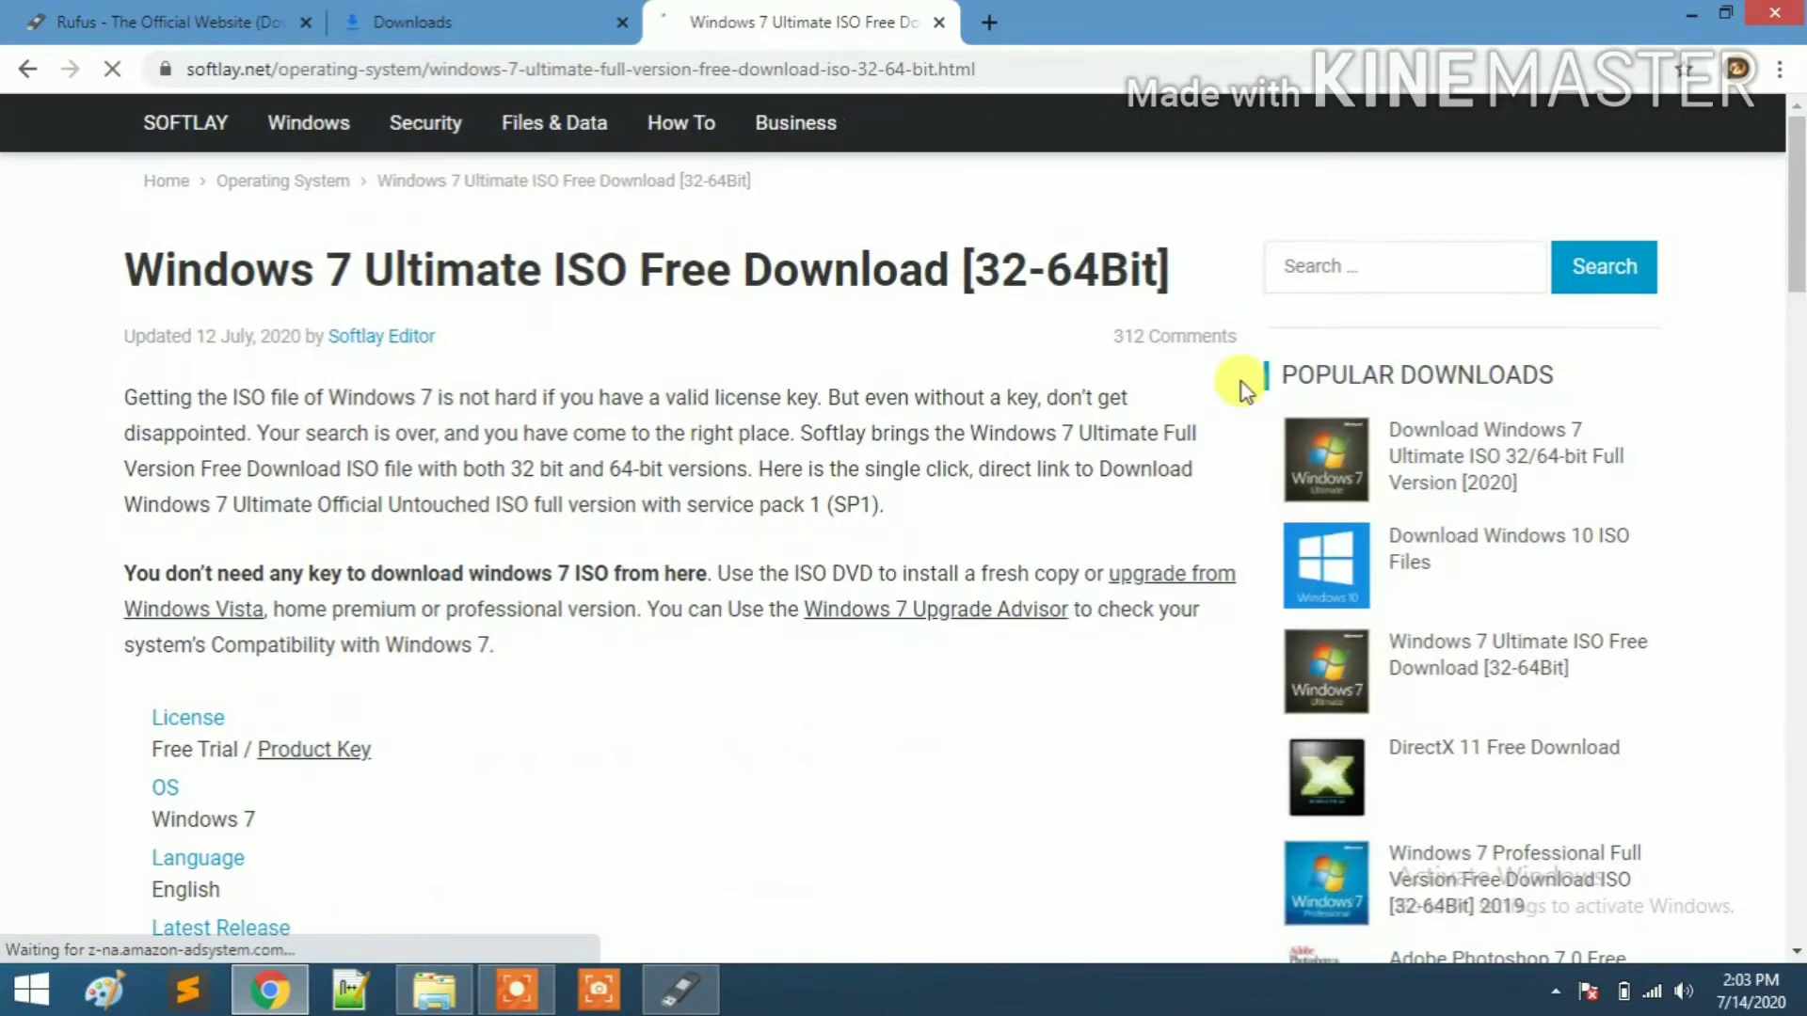
{"action": "left_click_drag", "start_coordinate": [1798, 235], "coordinate": [1797, 414]}
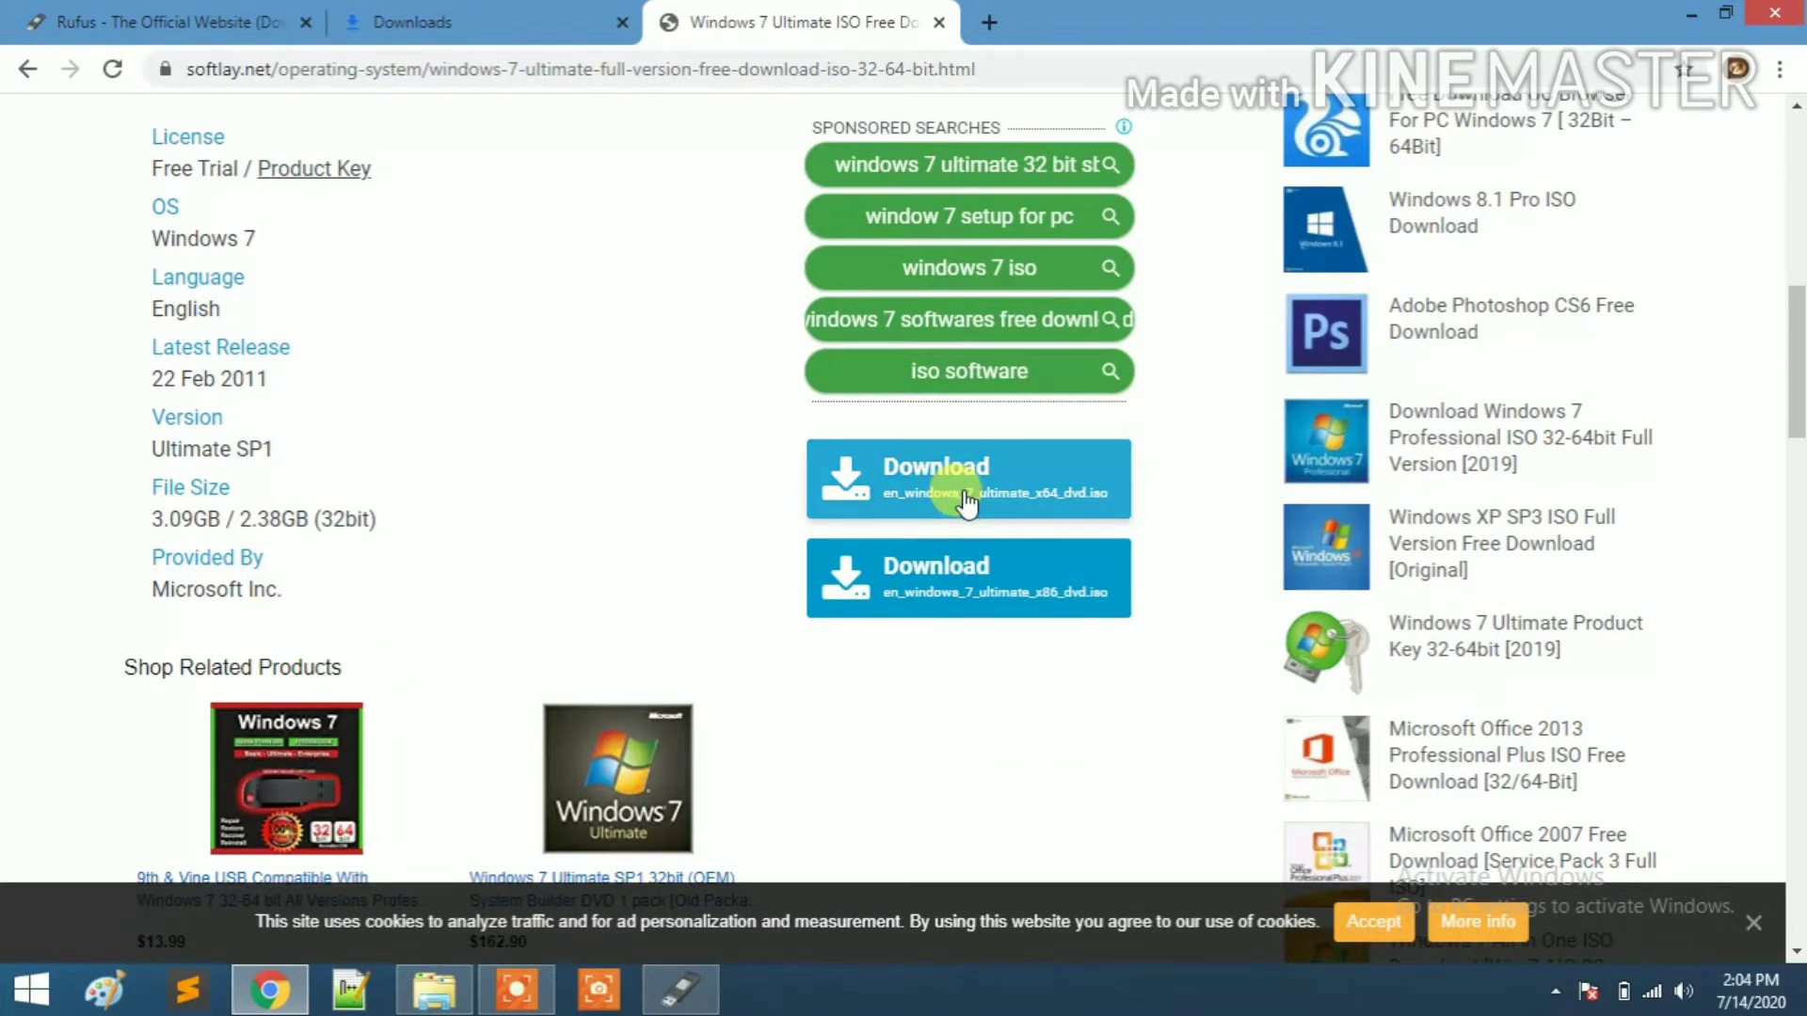
{"action": "left_click", "coordinate": [964, 501]}
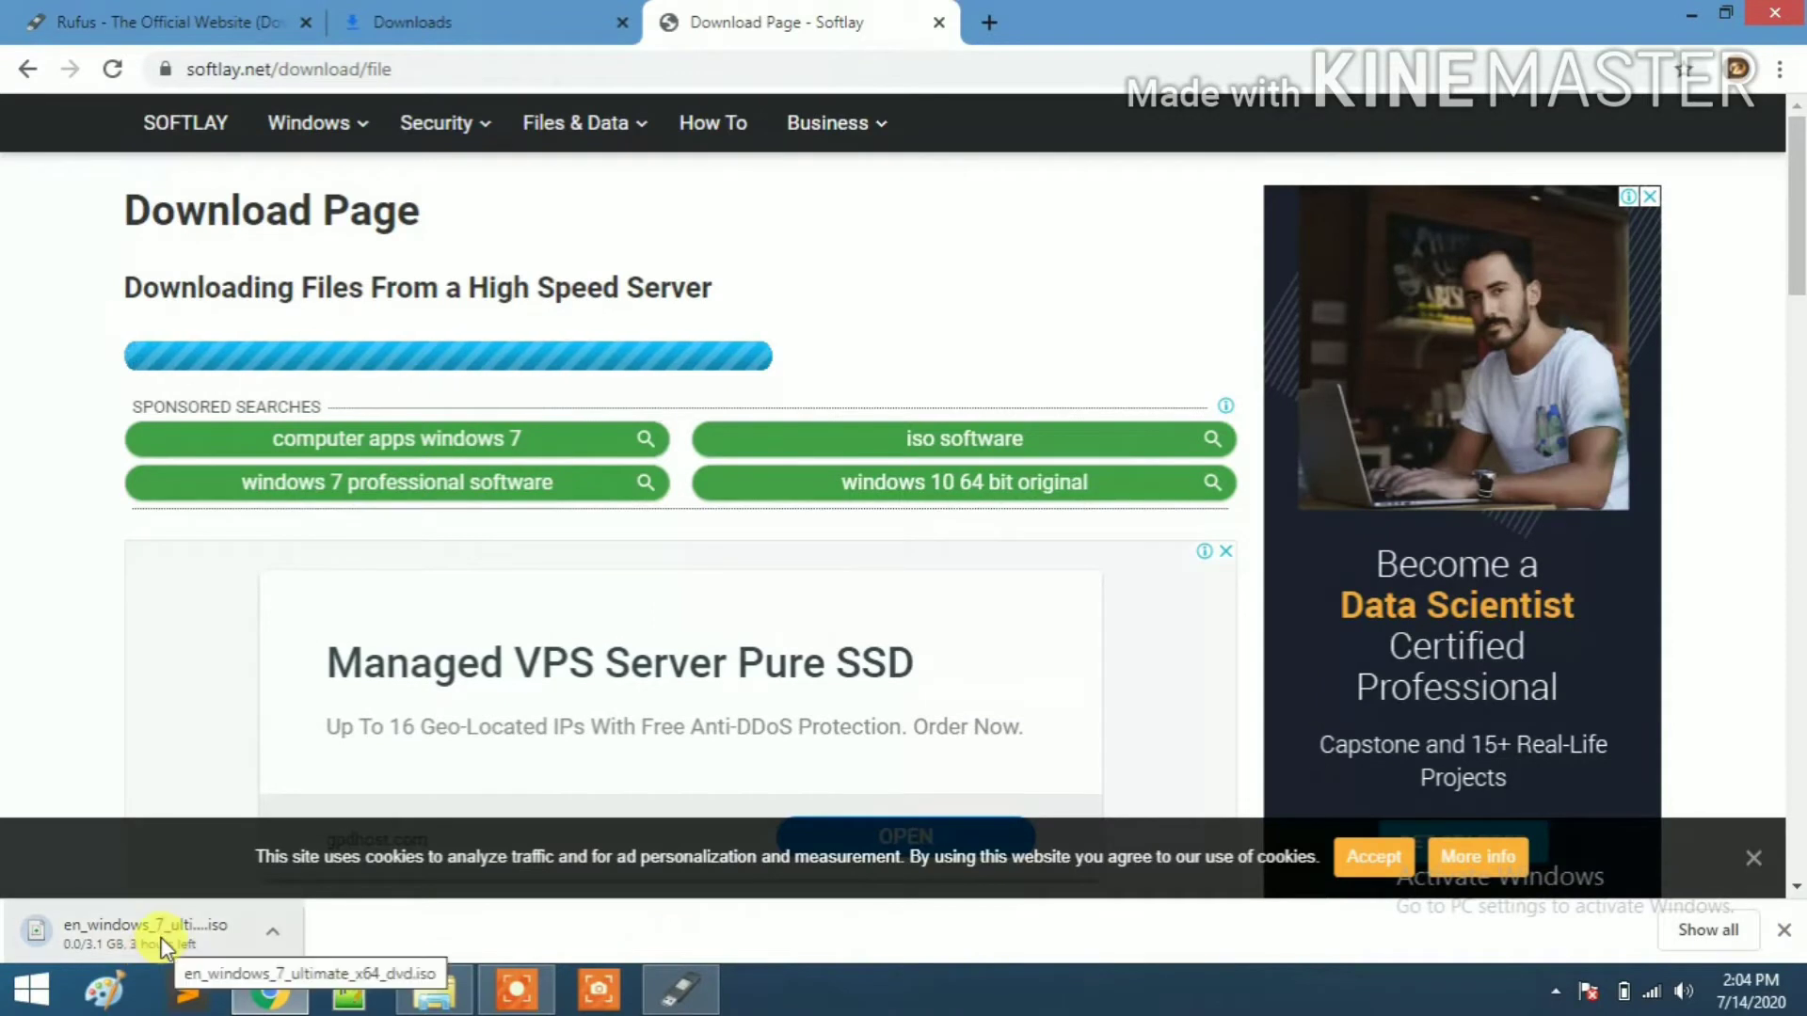
{"action": "left_click", "coordinate": [277, 935]}
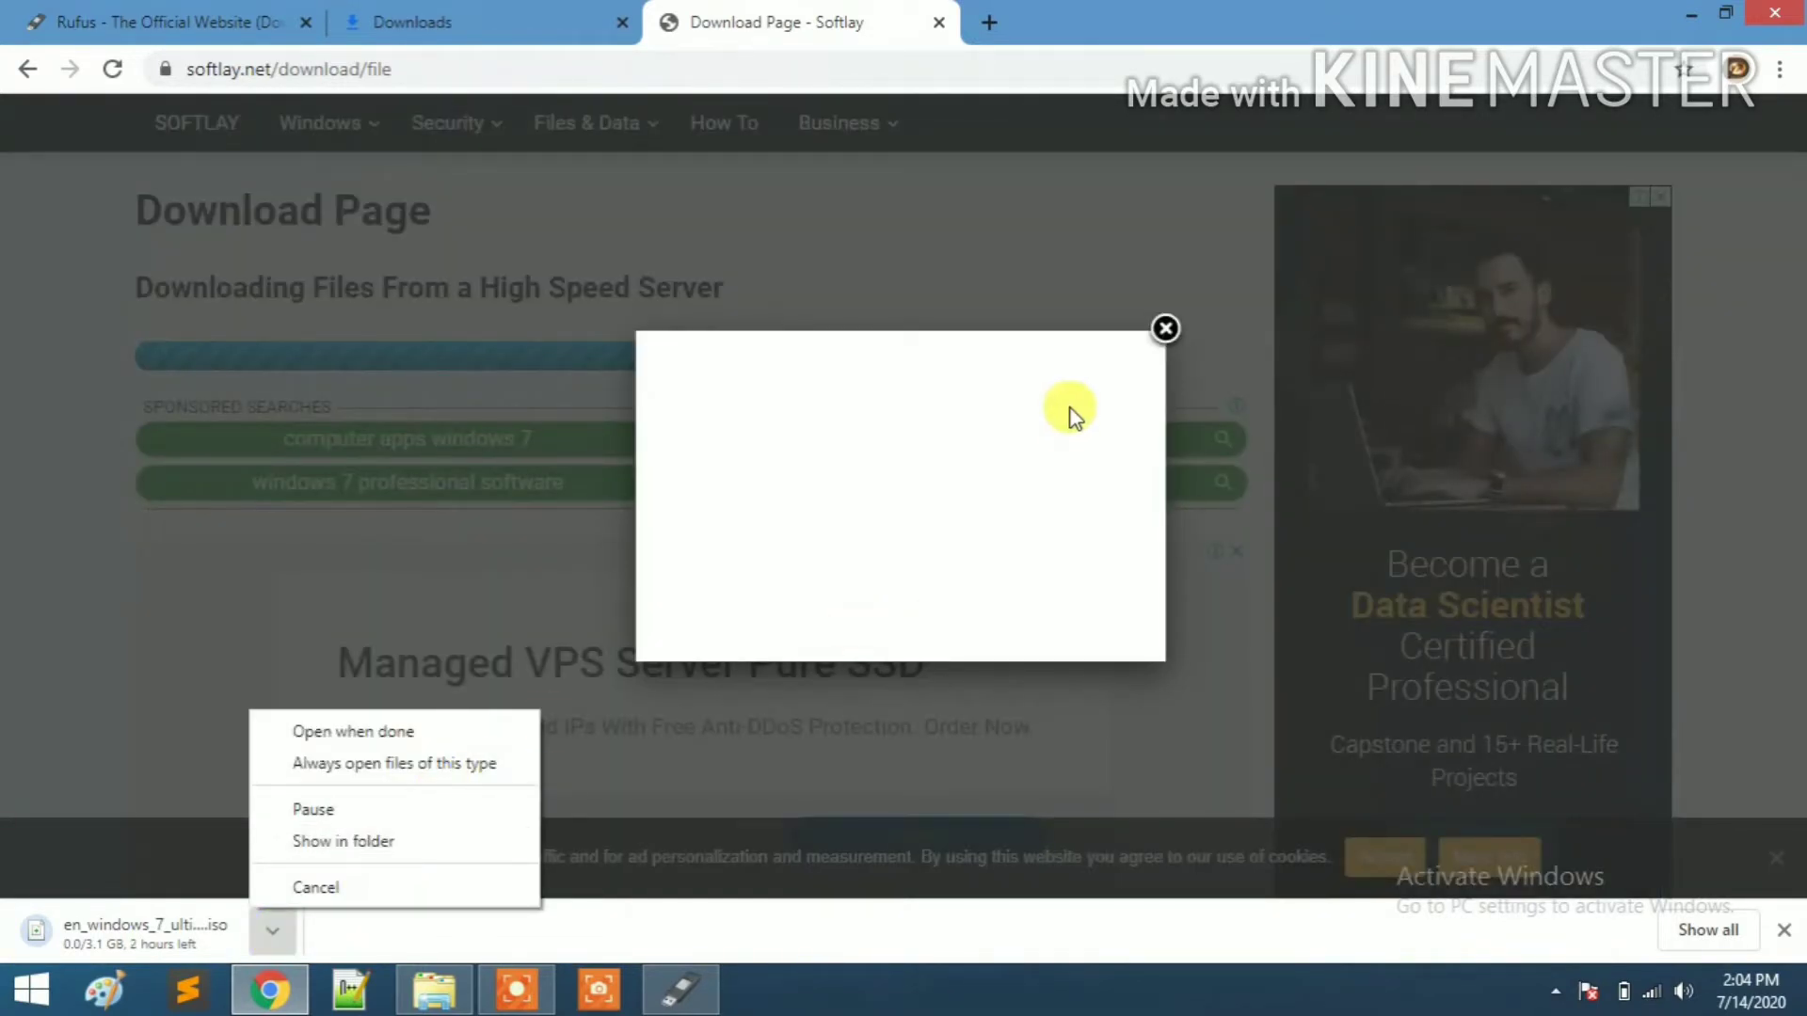
{"action": "left_click", "coordinate": [1165, 328]}
{"action": "left_click", "coordinate": [1166, 329]}
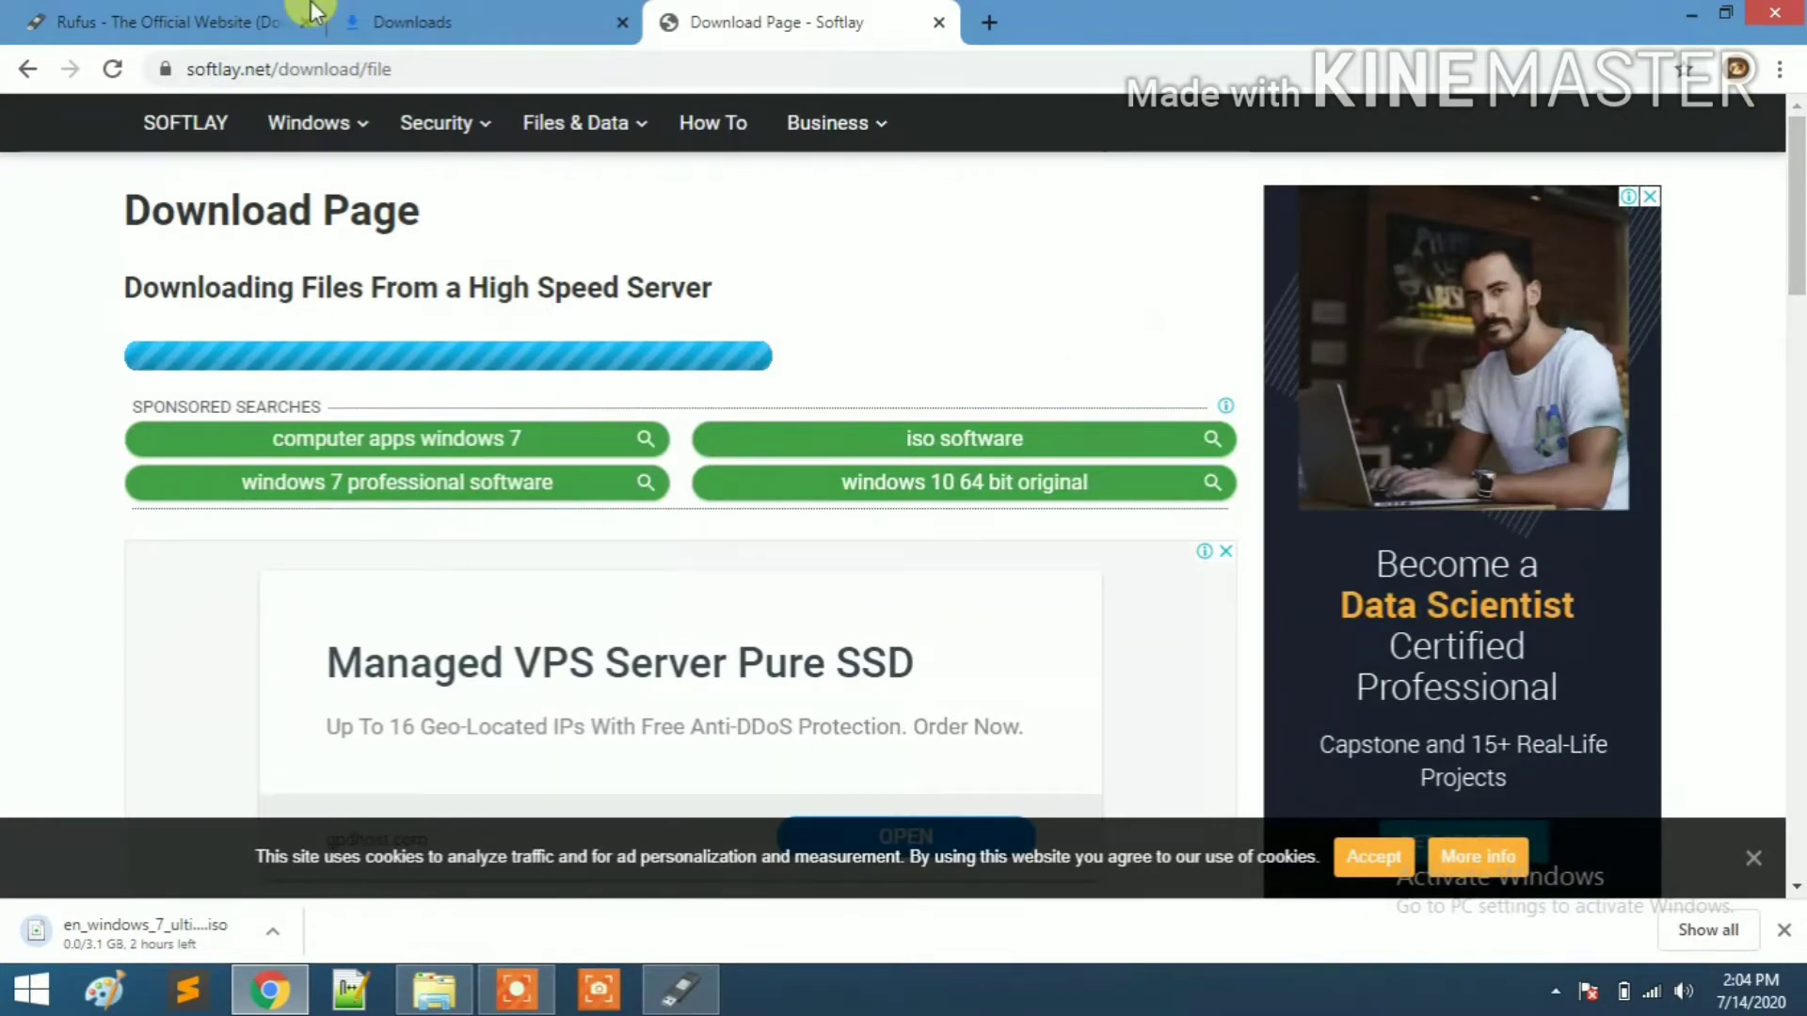
Pause the en_windows_7_ultimate_x64_dvd.iso download in the browser's downloads list
{"action": "left_click", "coordinate": [412, 23]}
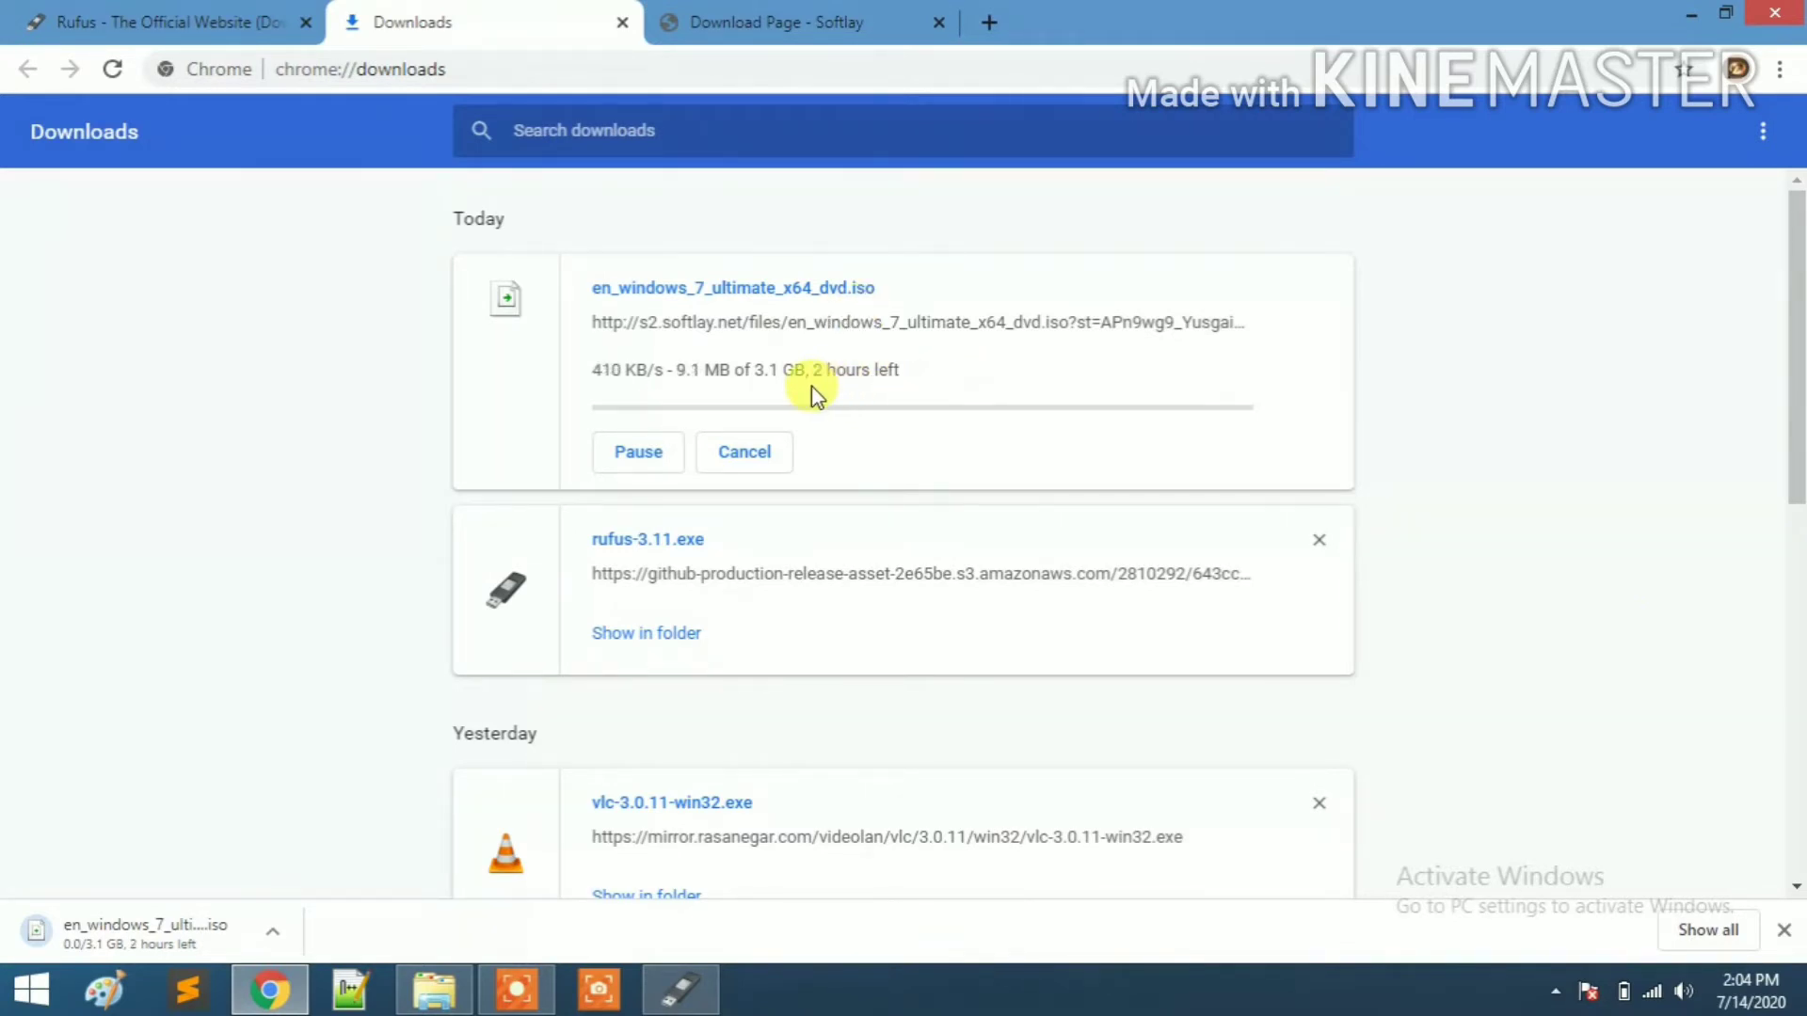
{"action": "left_click", "coordinate": [654, 457]}
{"action": "left_click", "coordinate": [653, 466]}
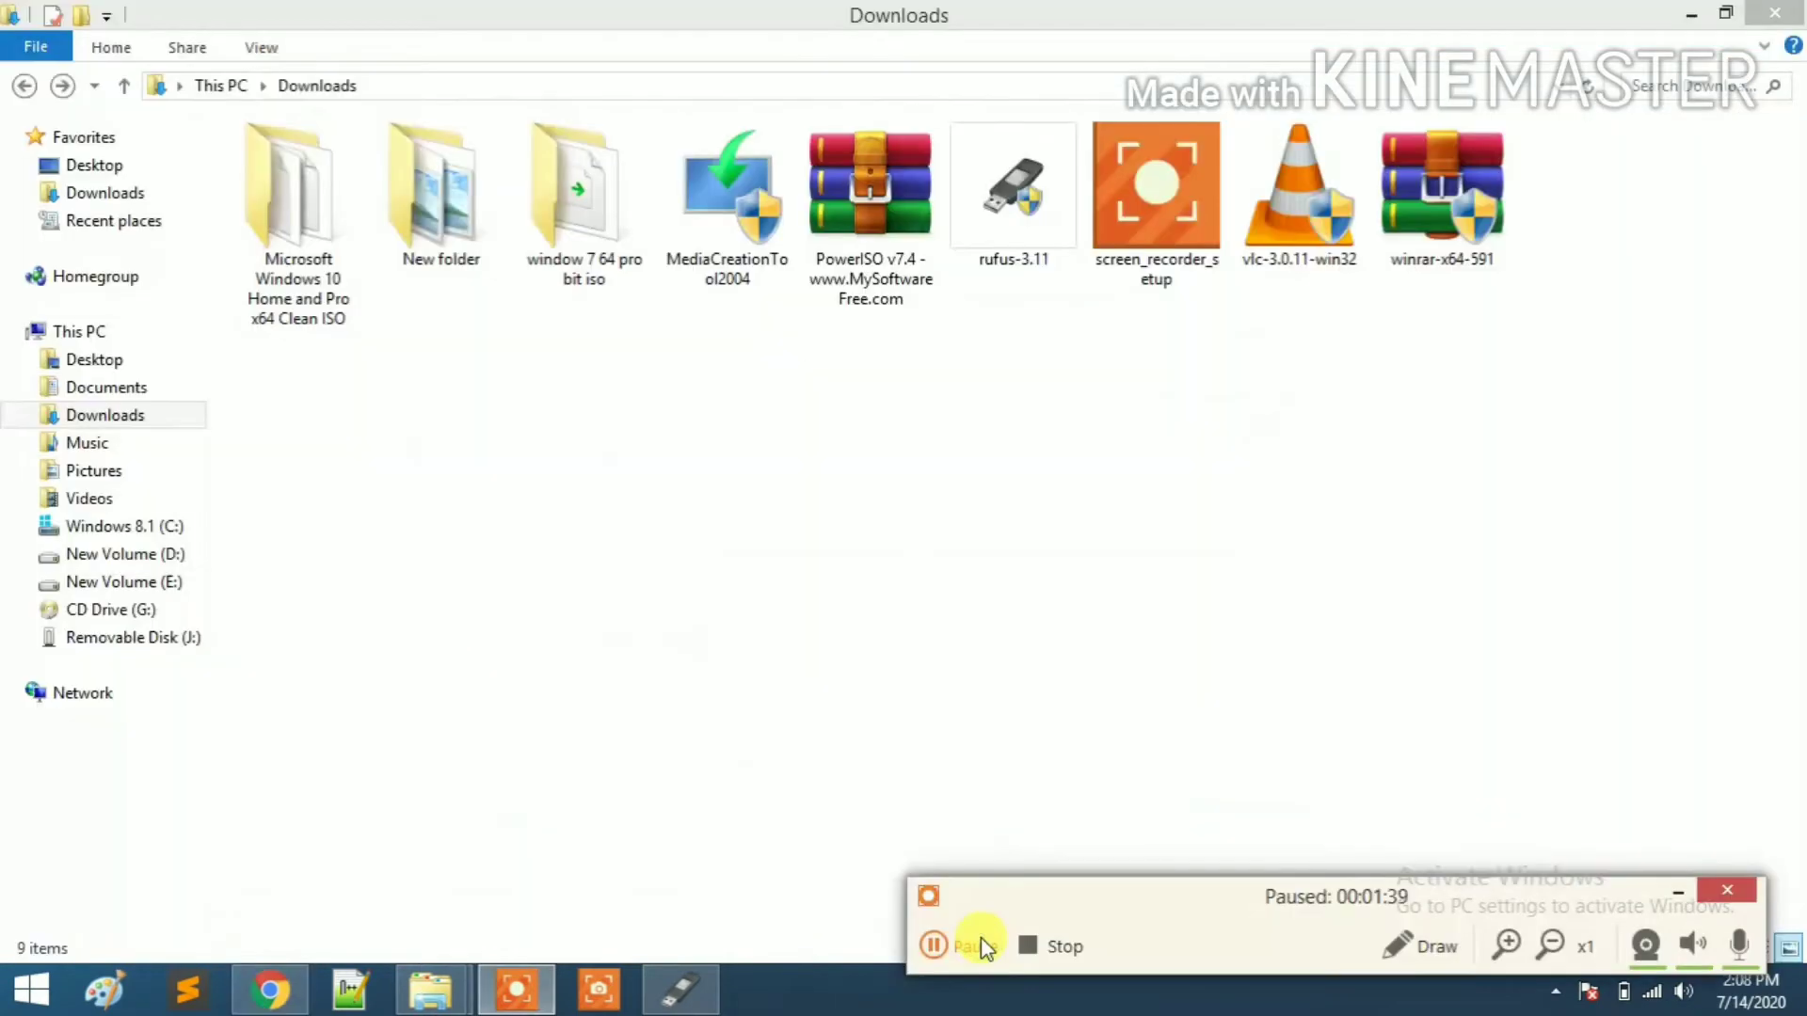
{"action": "left_click", "coordinate": [981, 939]}
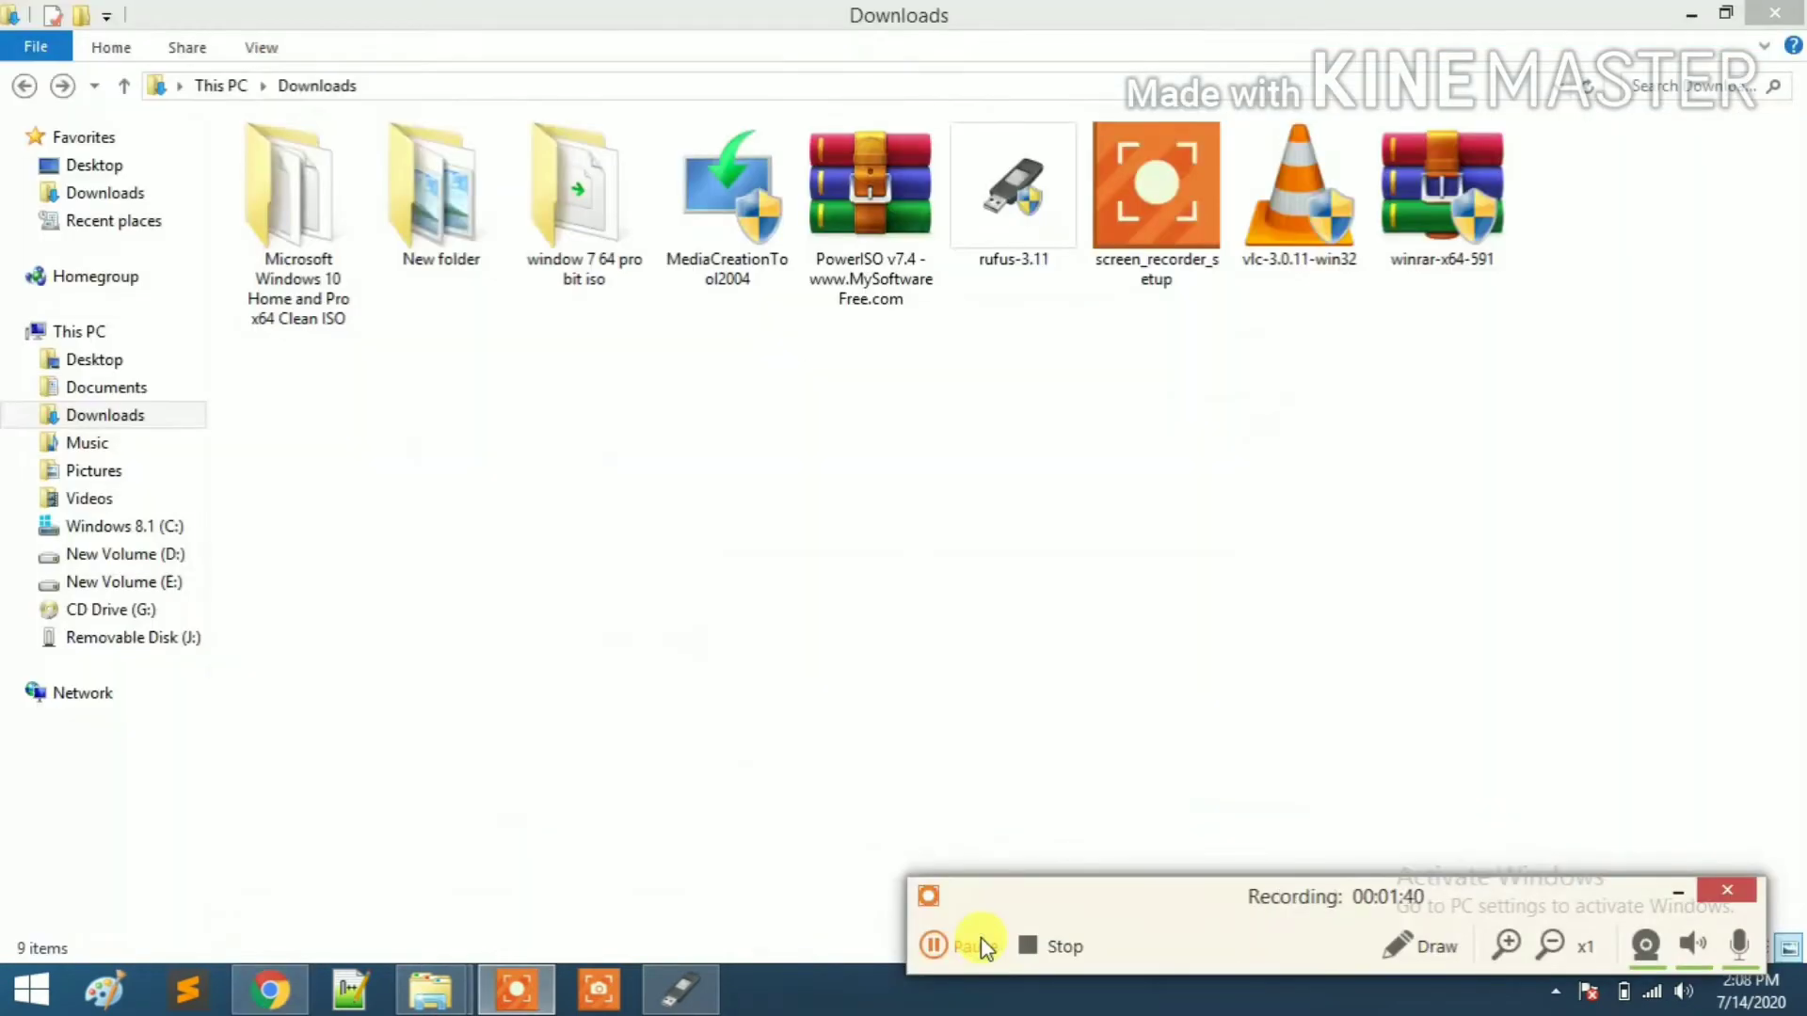
{"action": "left_click", "coordinate": [771, 576]}
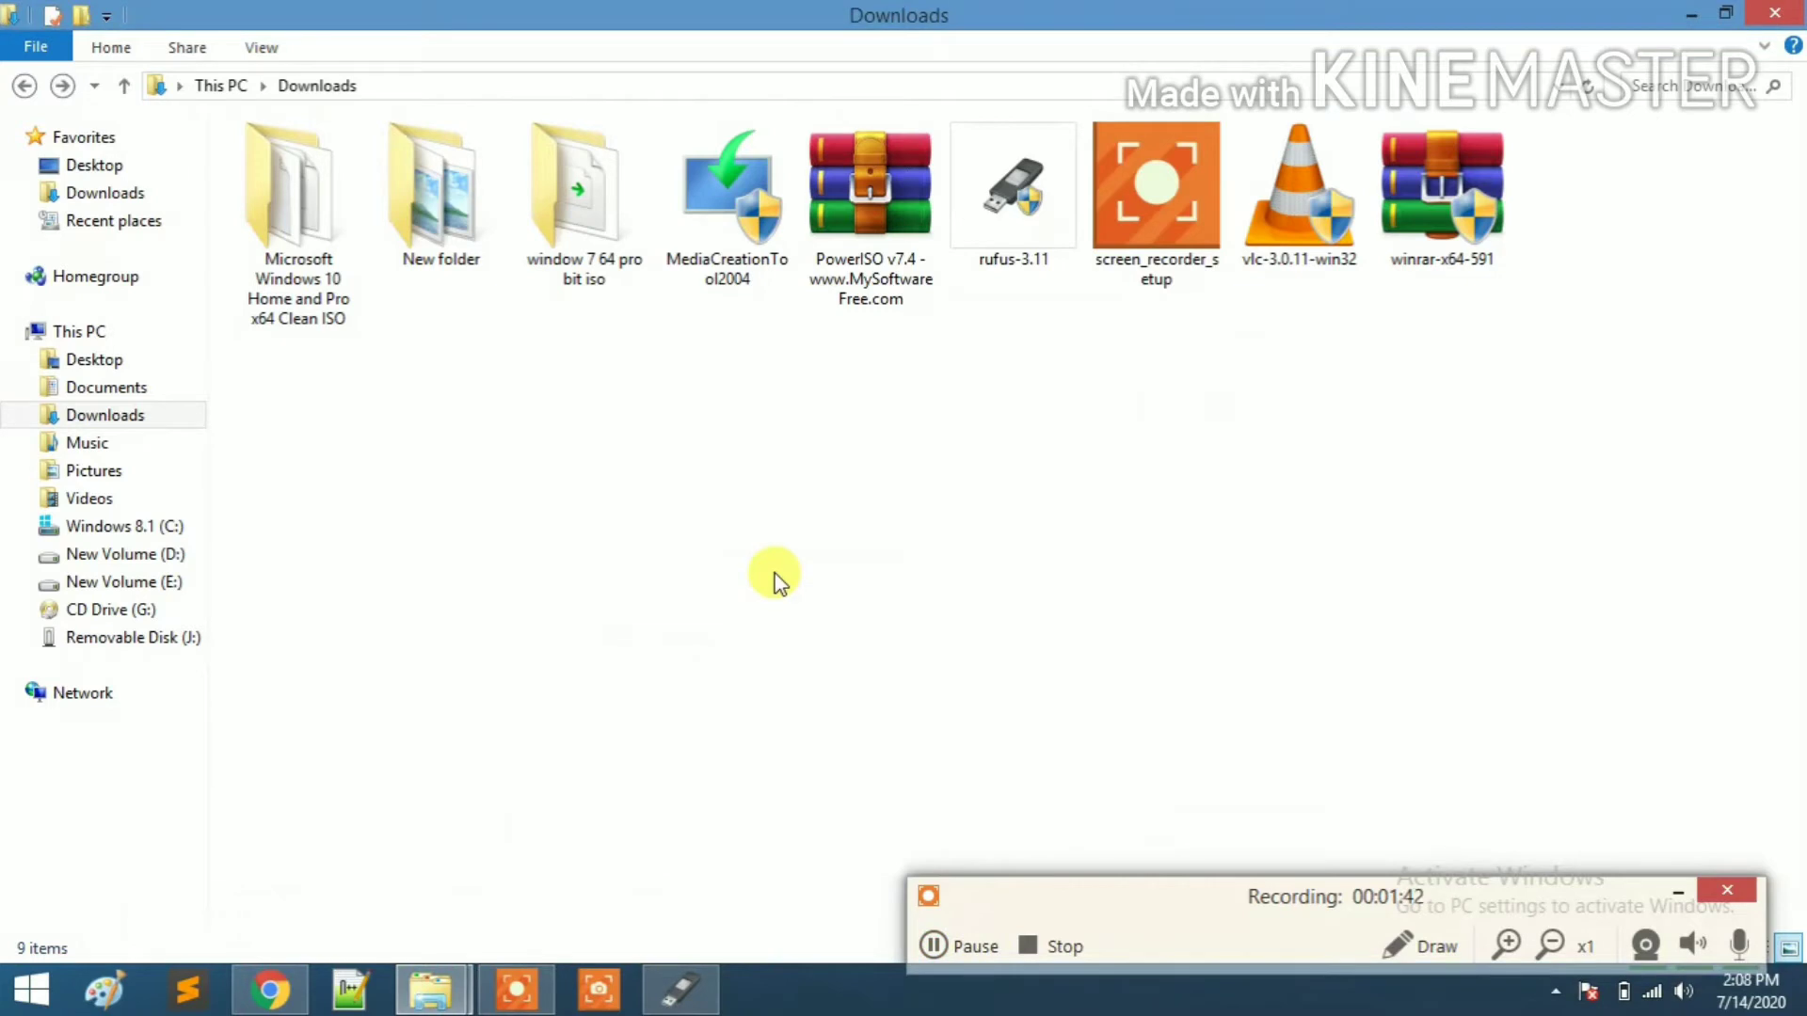
Select the "window 7 64 pro bit iso" folder in Downloads and switch to the Rufus window
{"action": "left_click", "coordinate": [553, 211]}
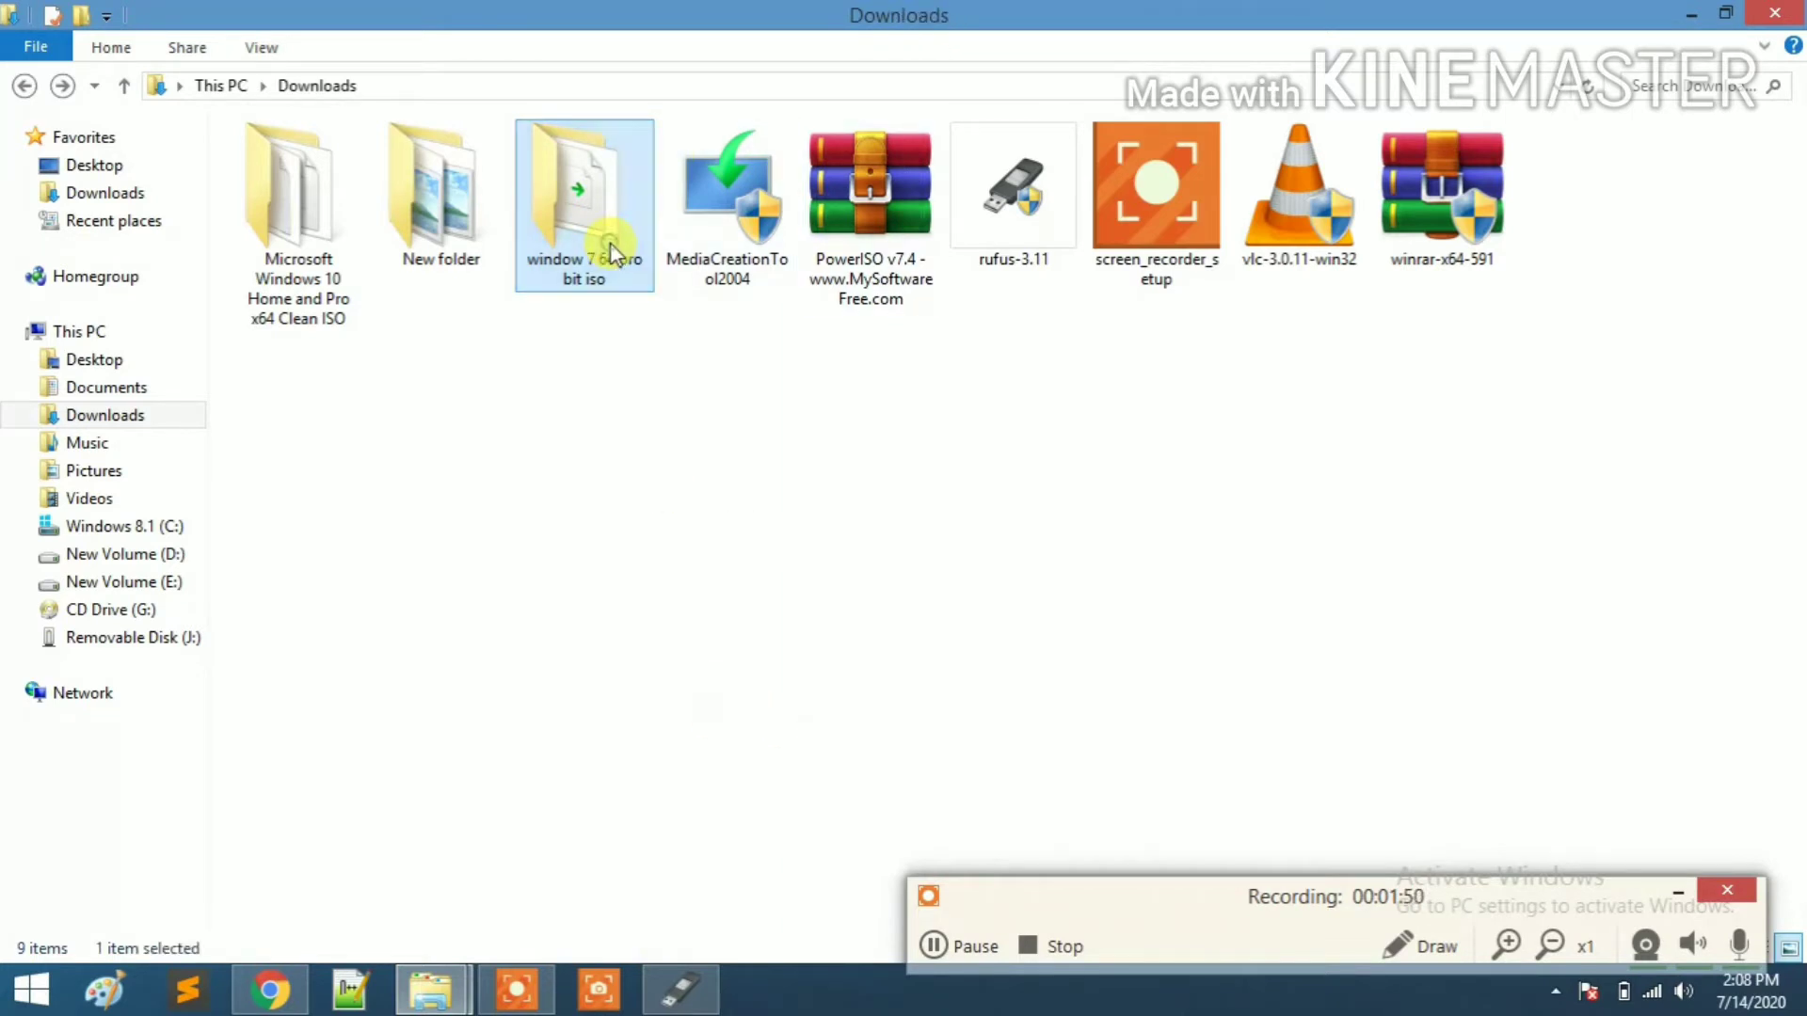
{"action": "left_click", "coordinate": [707, 1002]}
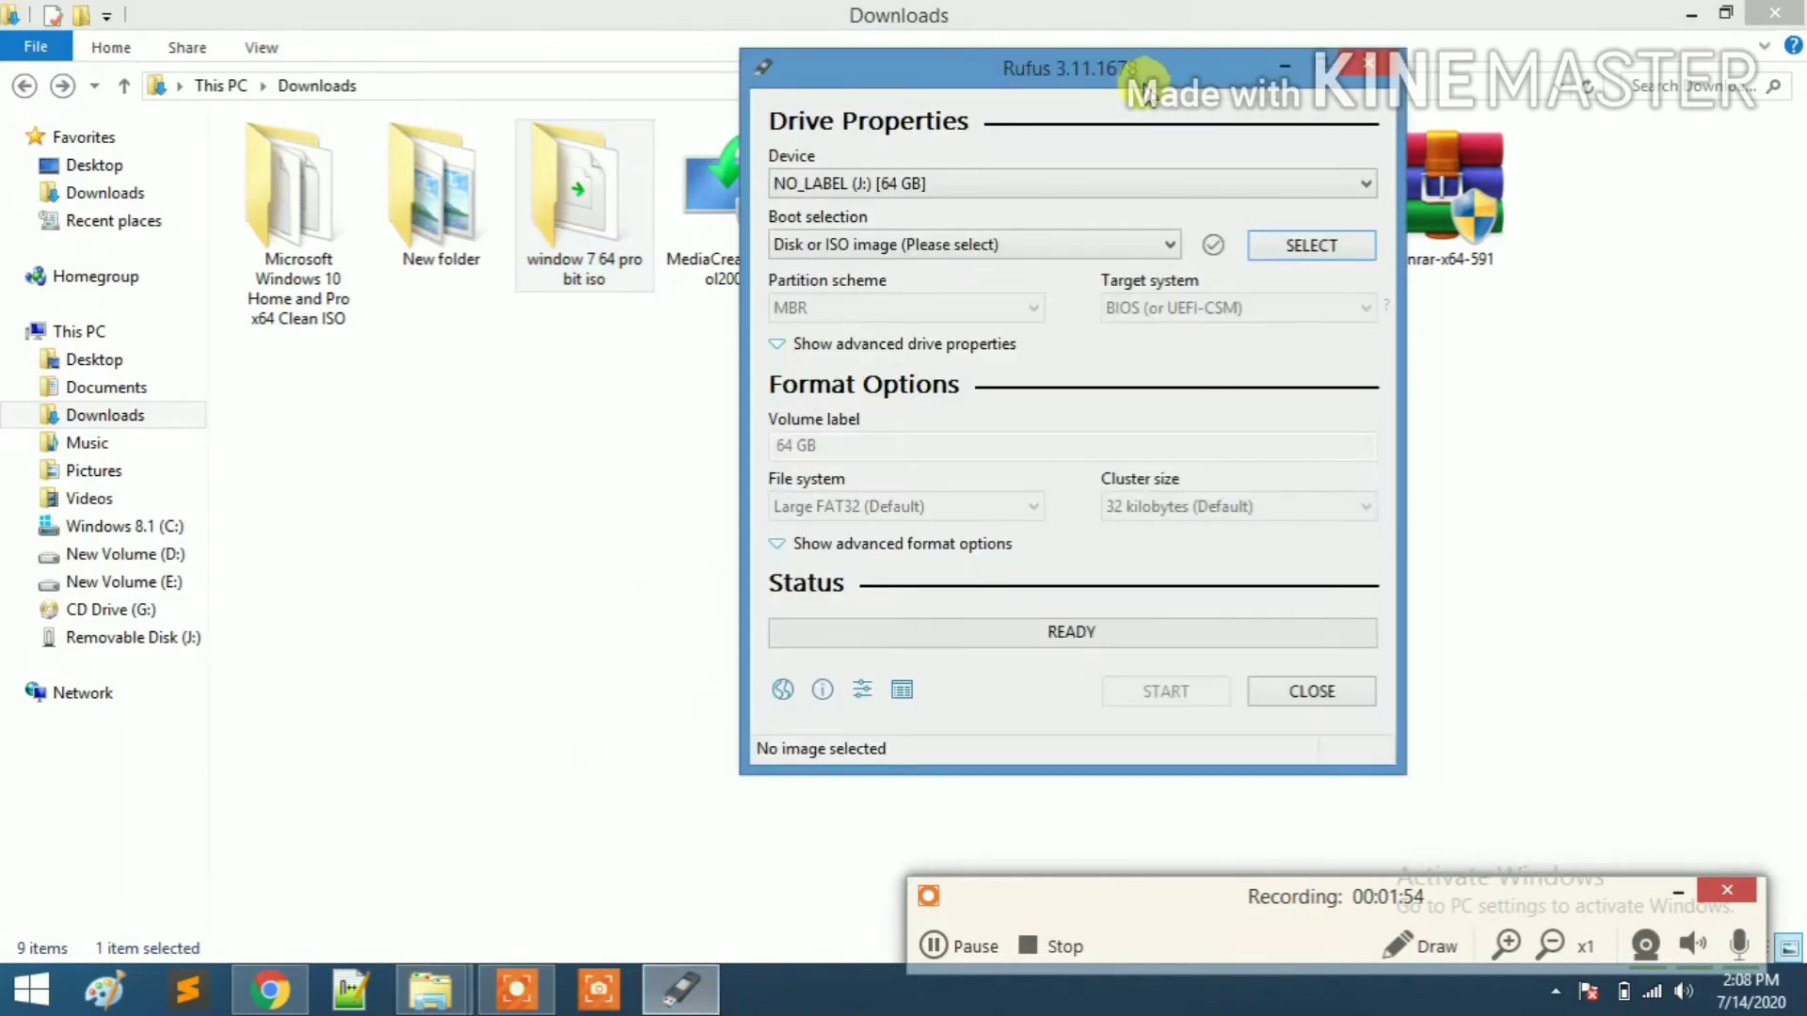
Load en_windows_7_ultimate_x64_dvd.iso from the "window 7 64 pro bit iso" folder as the boot image for the NO_LABEL (J:) drive
{"action": "left_click_drag", "start_coordinate": [1139, 80], "coordinate": [1167, 174]}
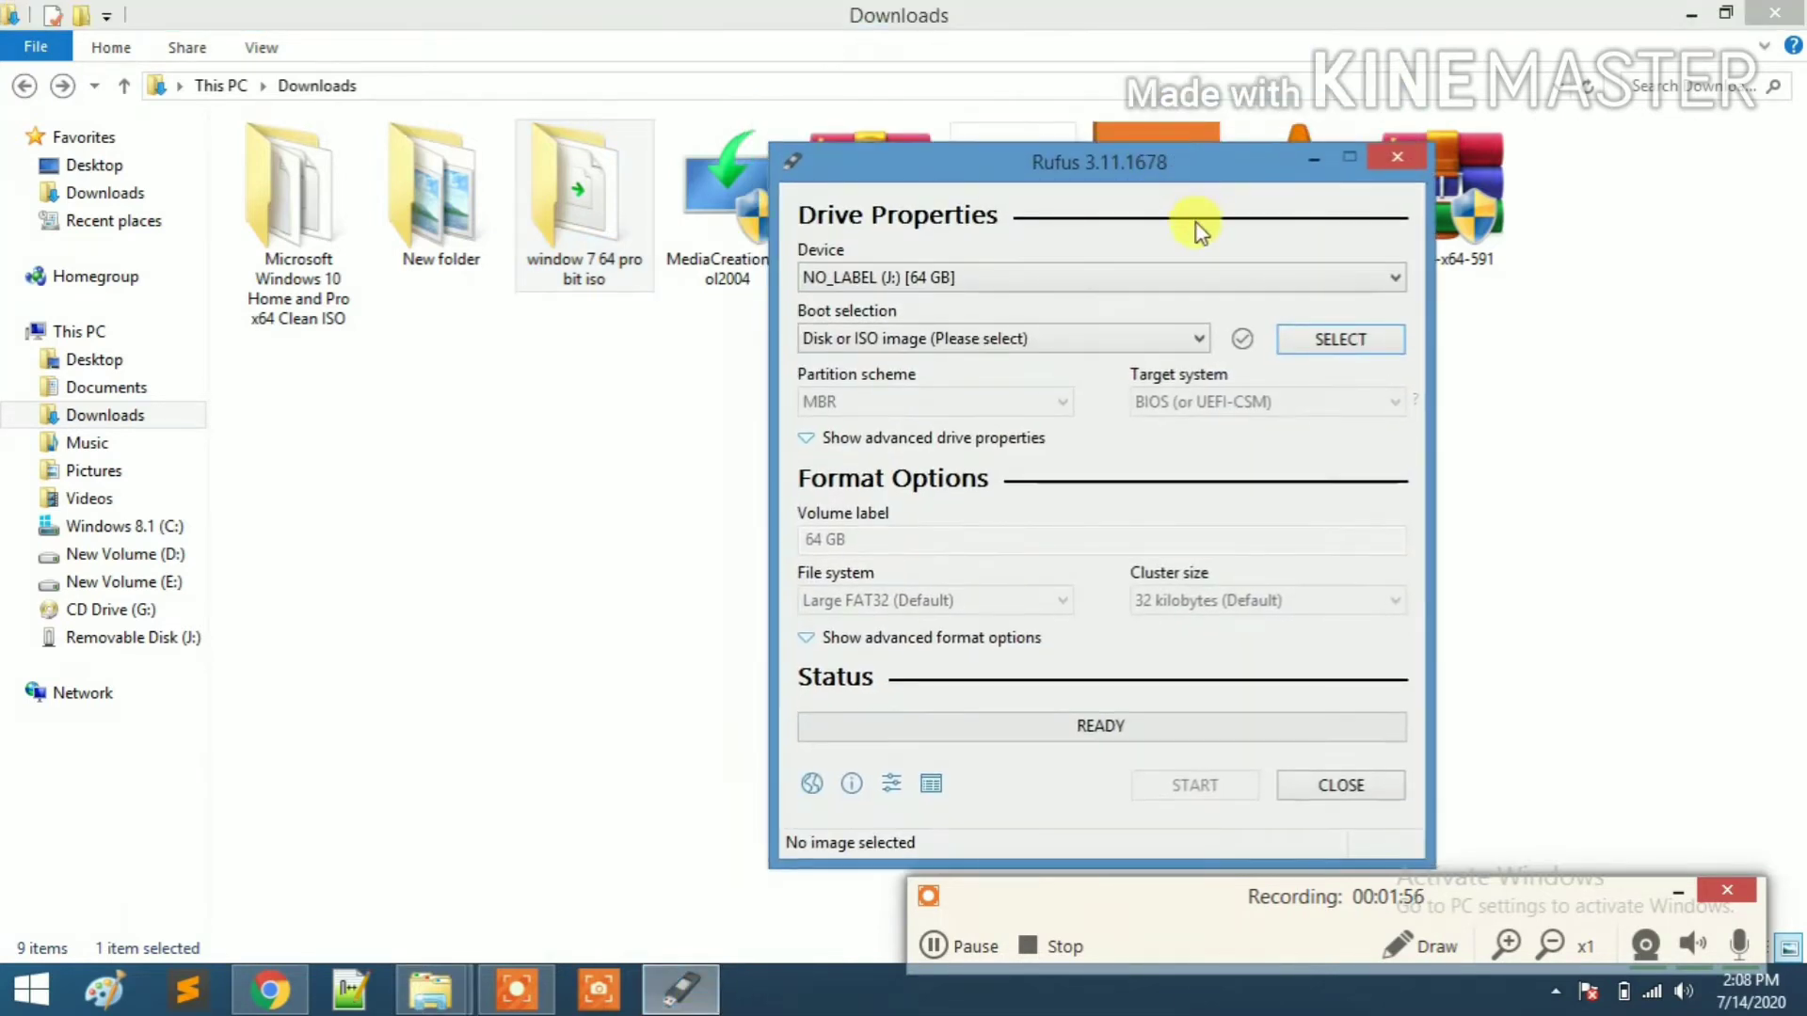
{"action": "left_click", "coordinate": [1202, 276]}
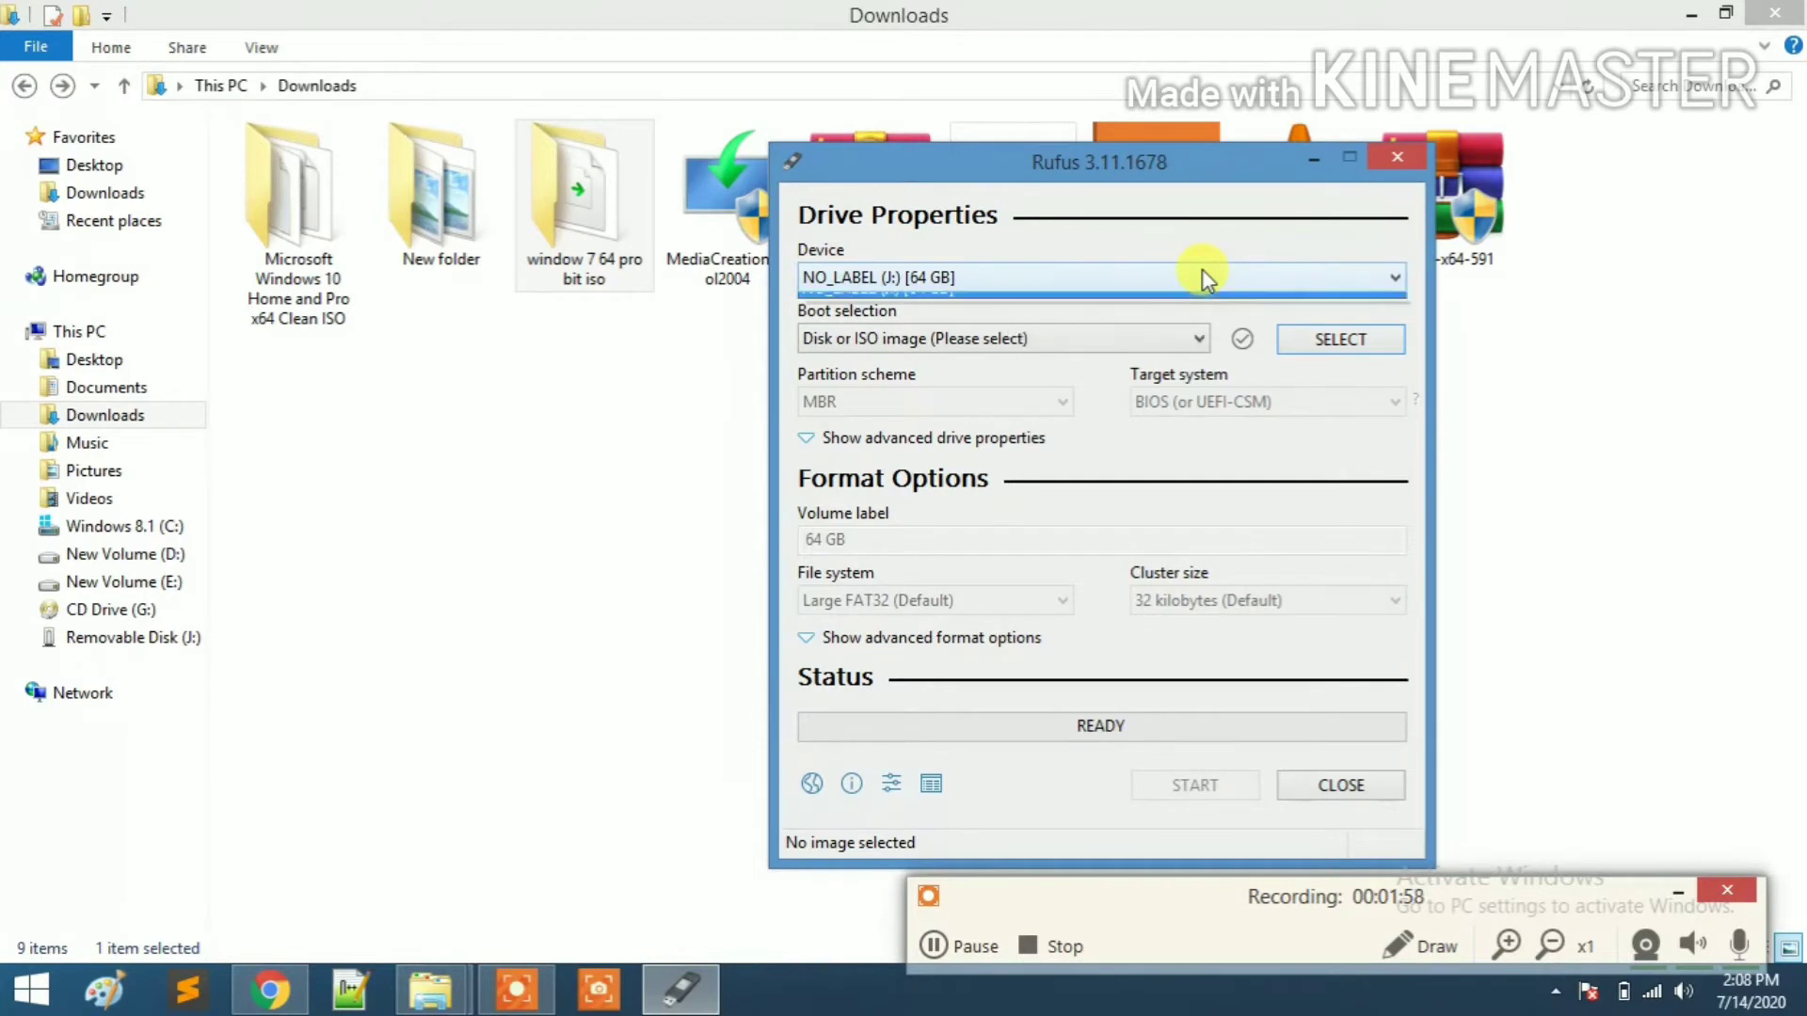
{"action": "left_click", "coordinate": [1310, 369]}
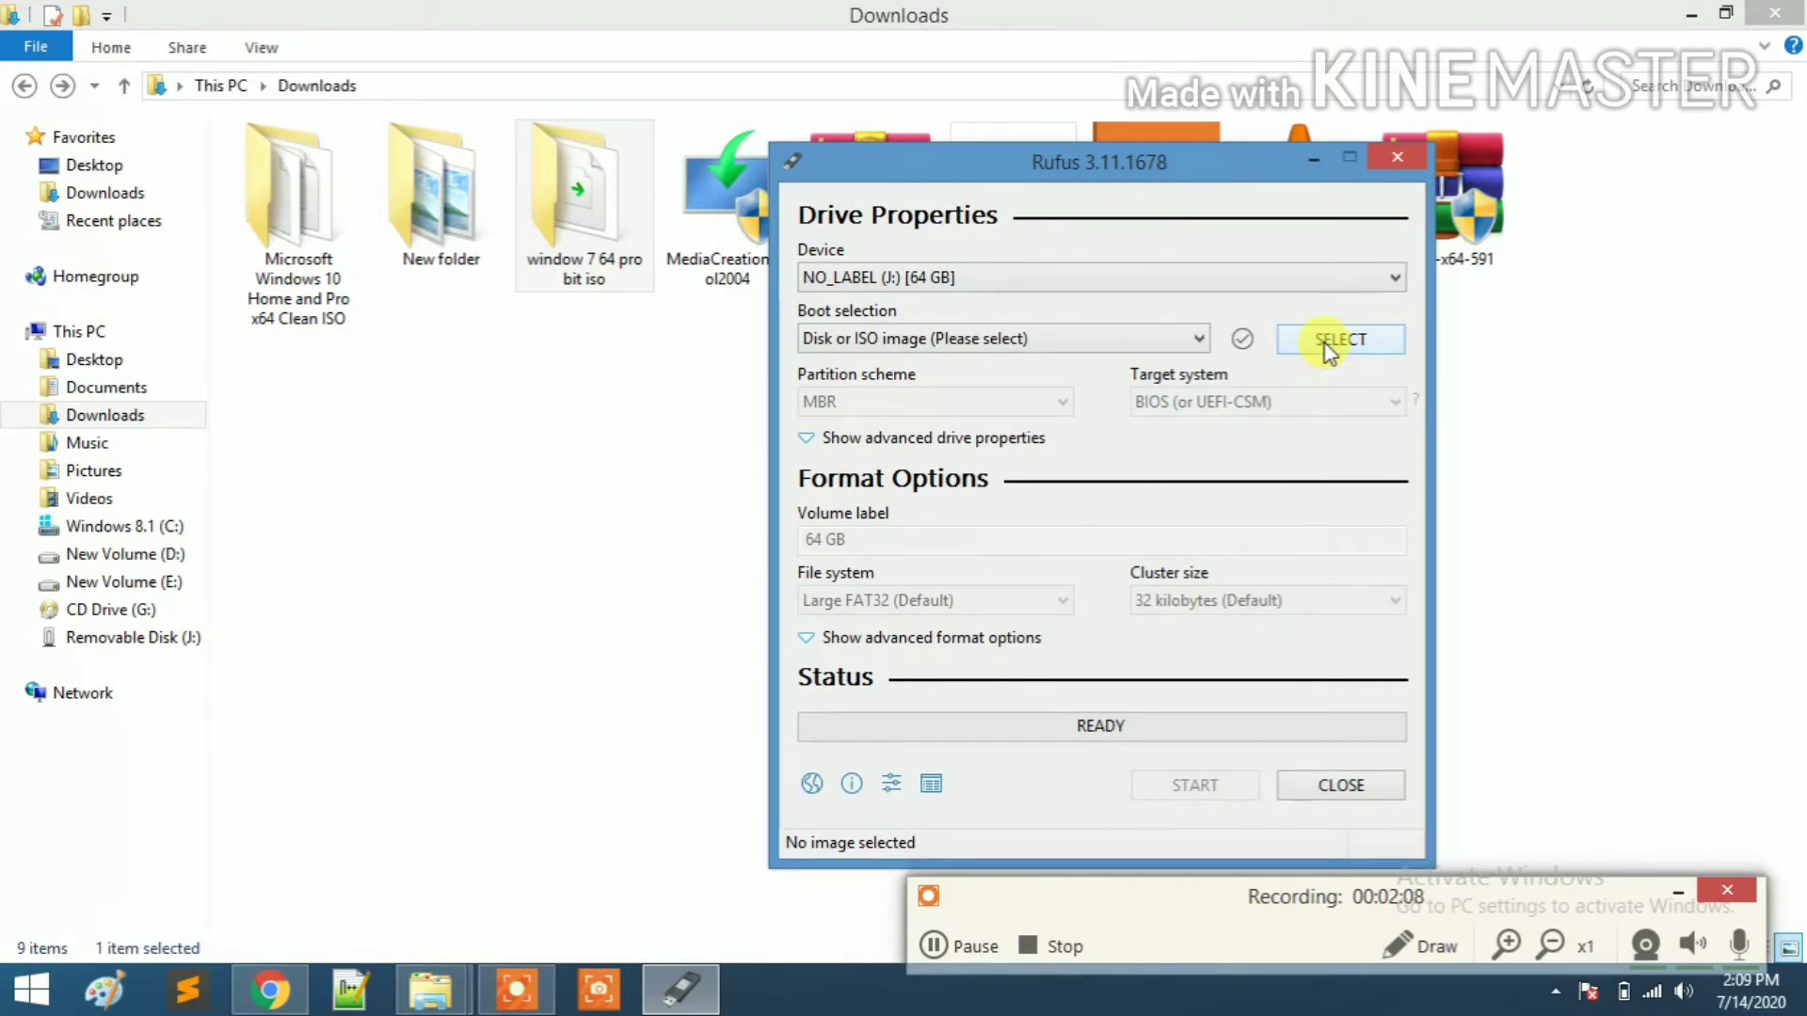
{"action": "left_click", "coordinate": [1327, 350]}
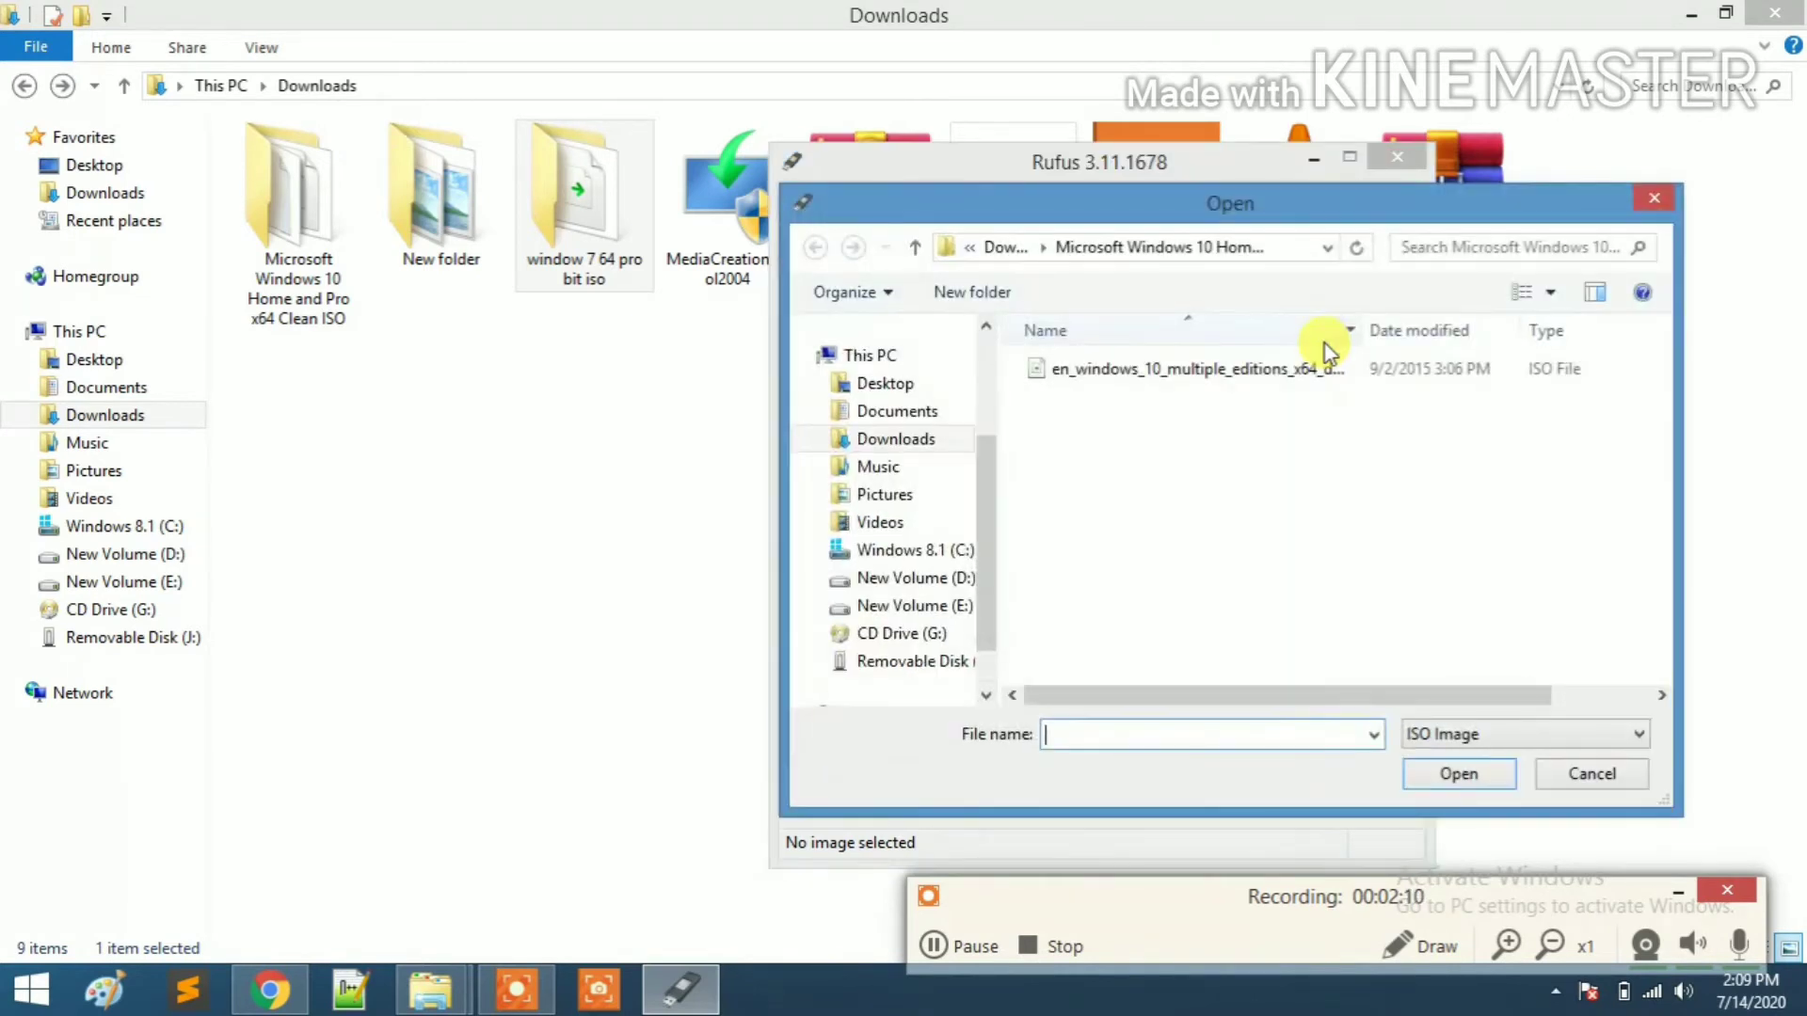
{"action": "left_click", "coordinate": [1002, 246]}
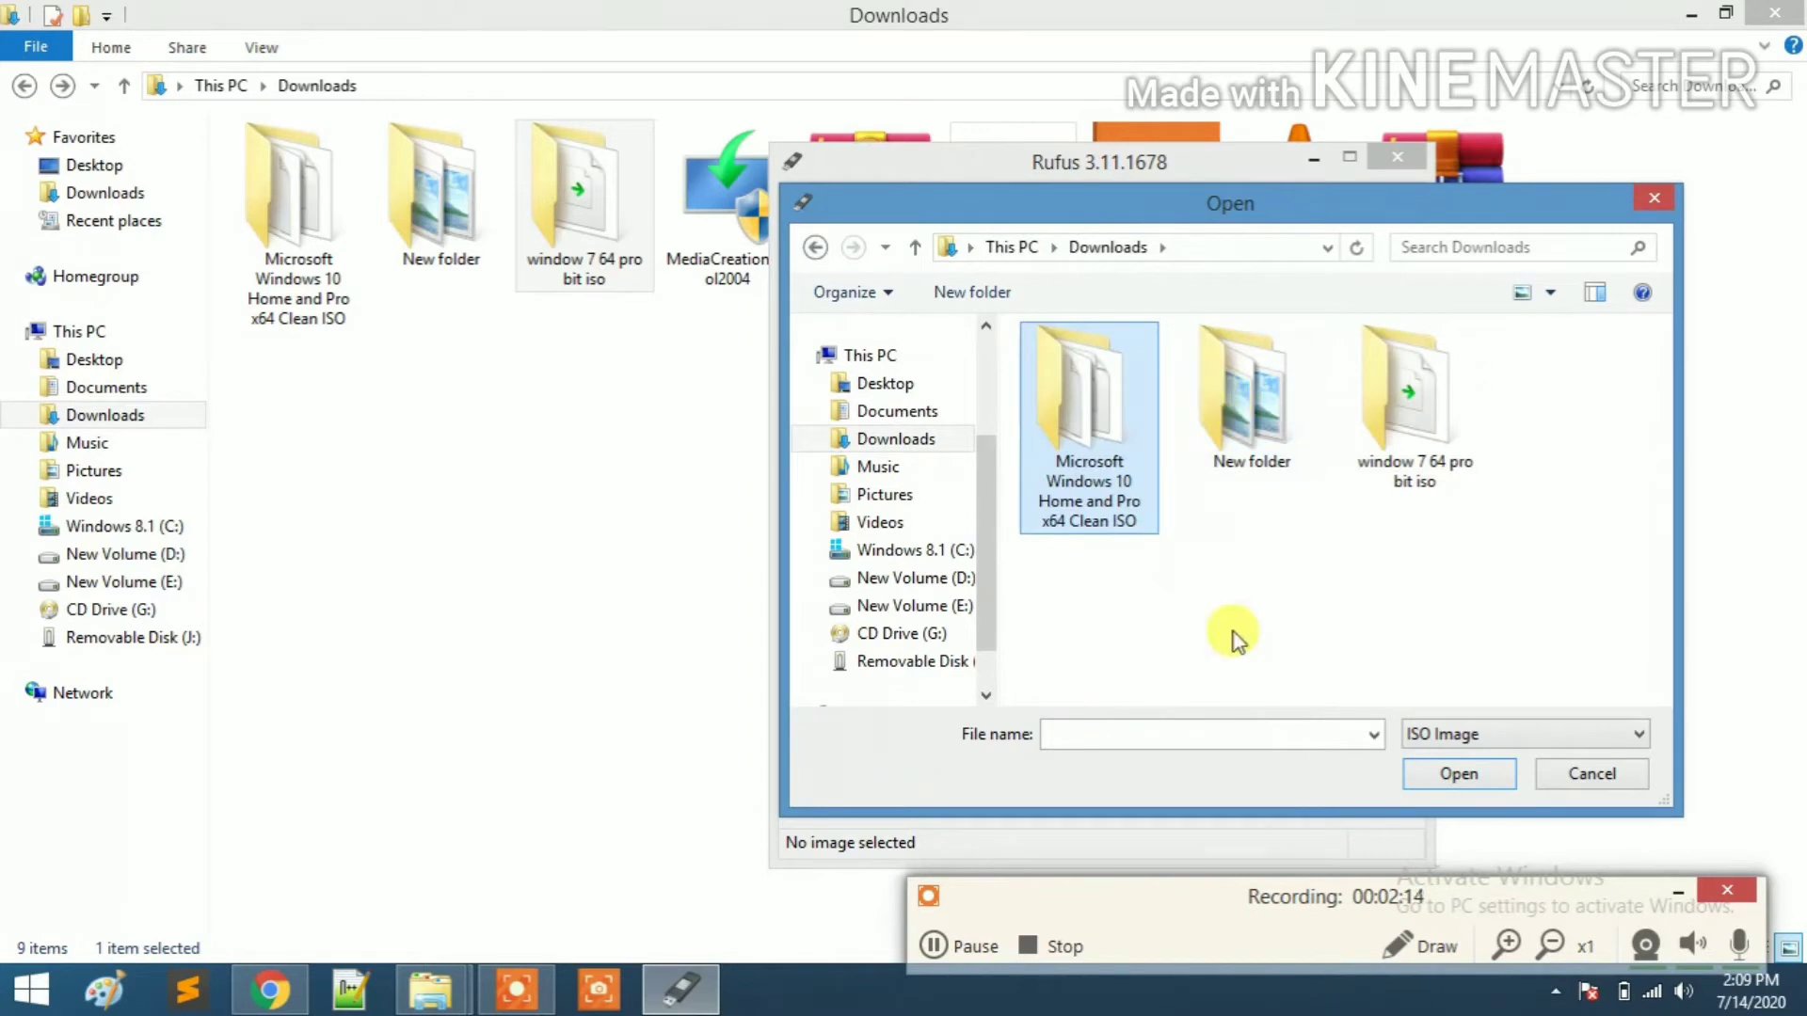
{"action": "double_click", "coordinate": [1399, 485]}
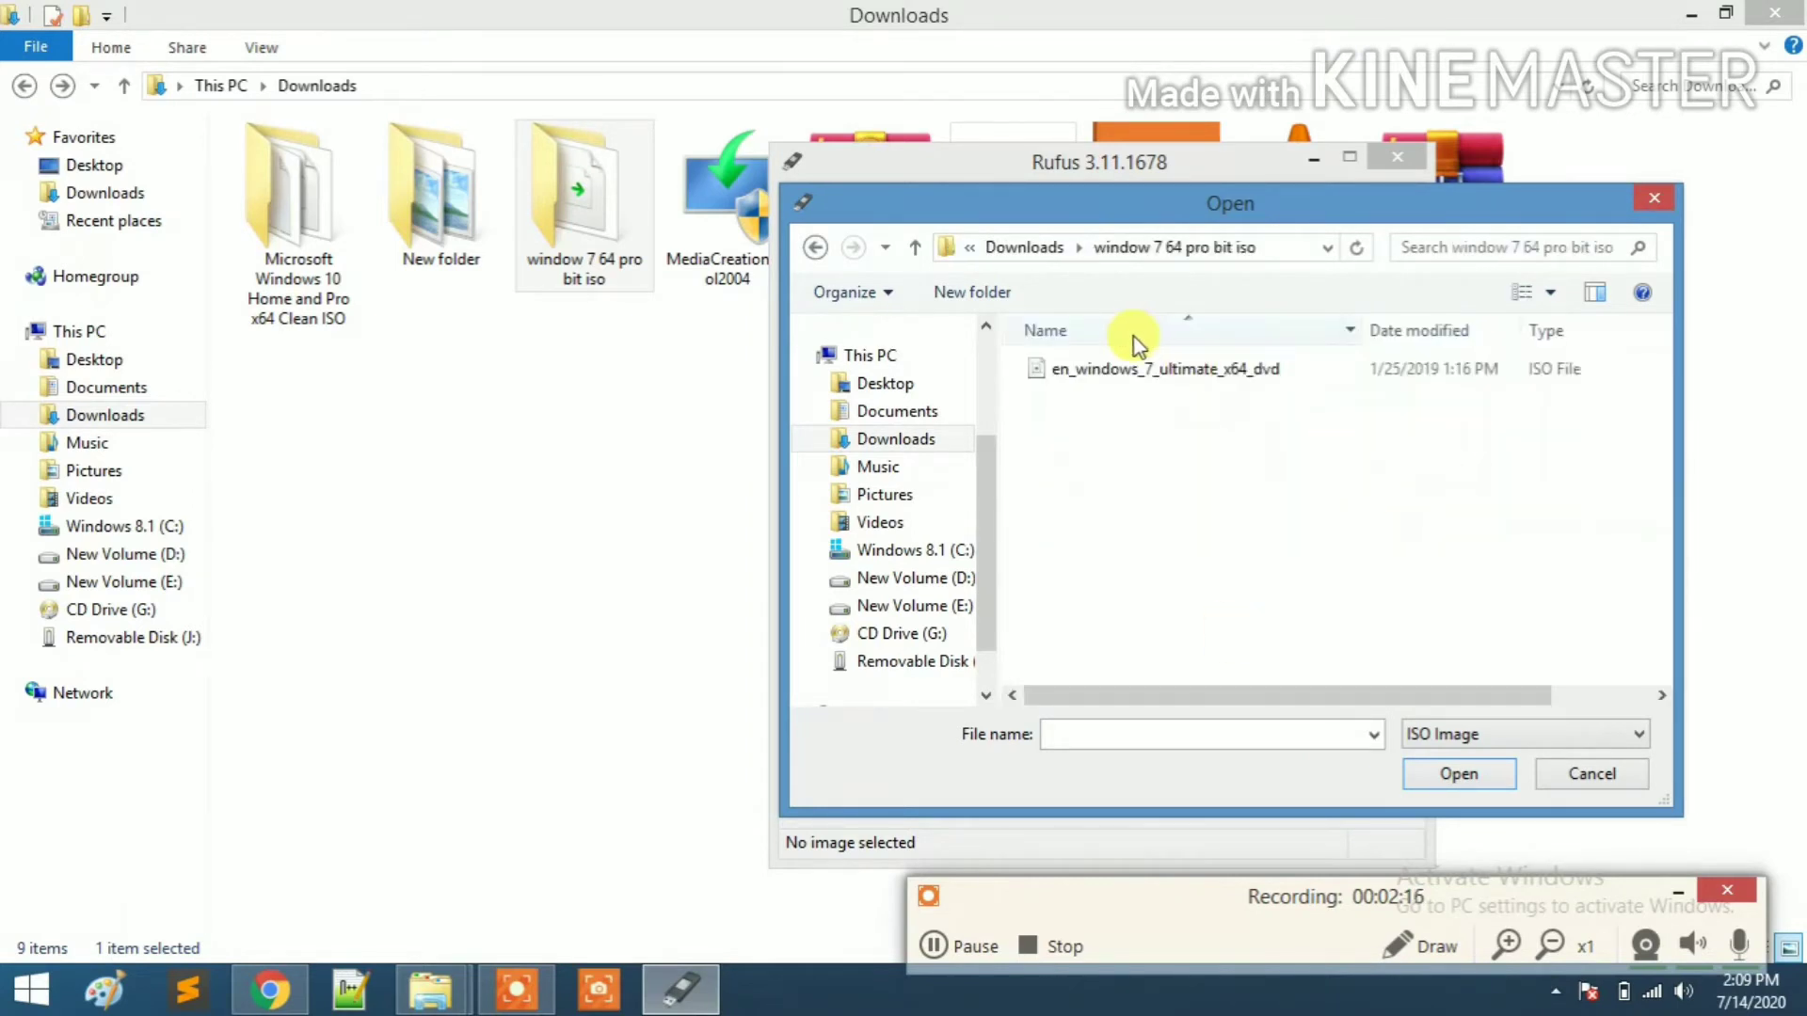
{"action": "left_click", "coordinate": [1138, 369]}
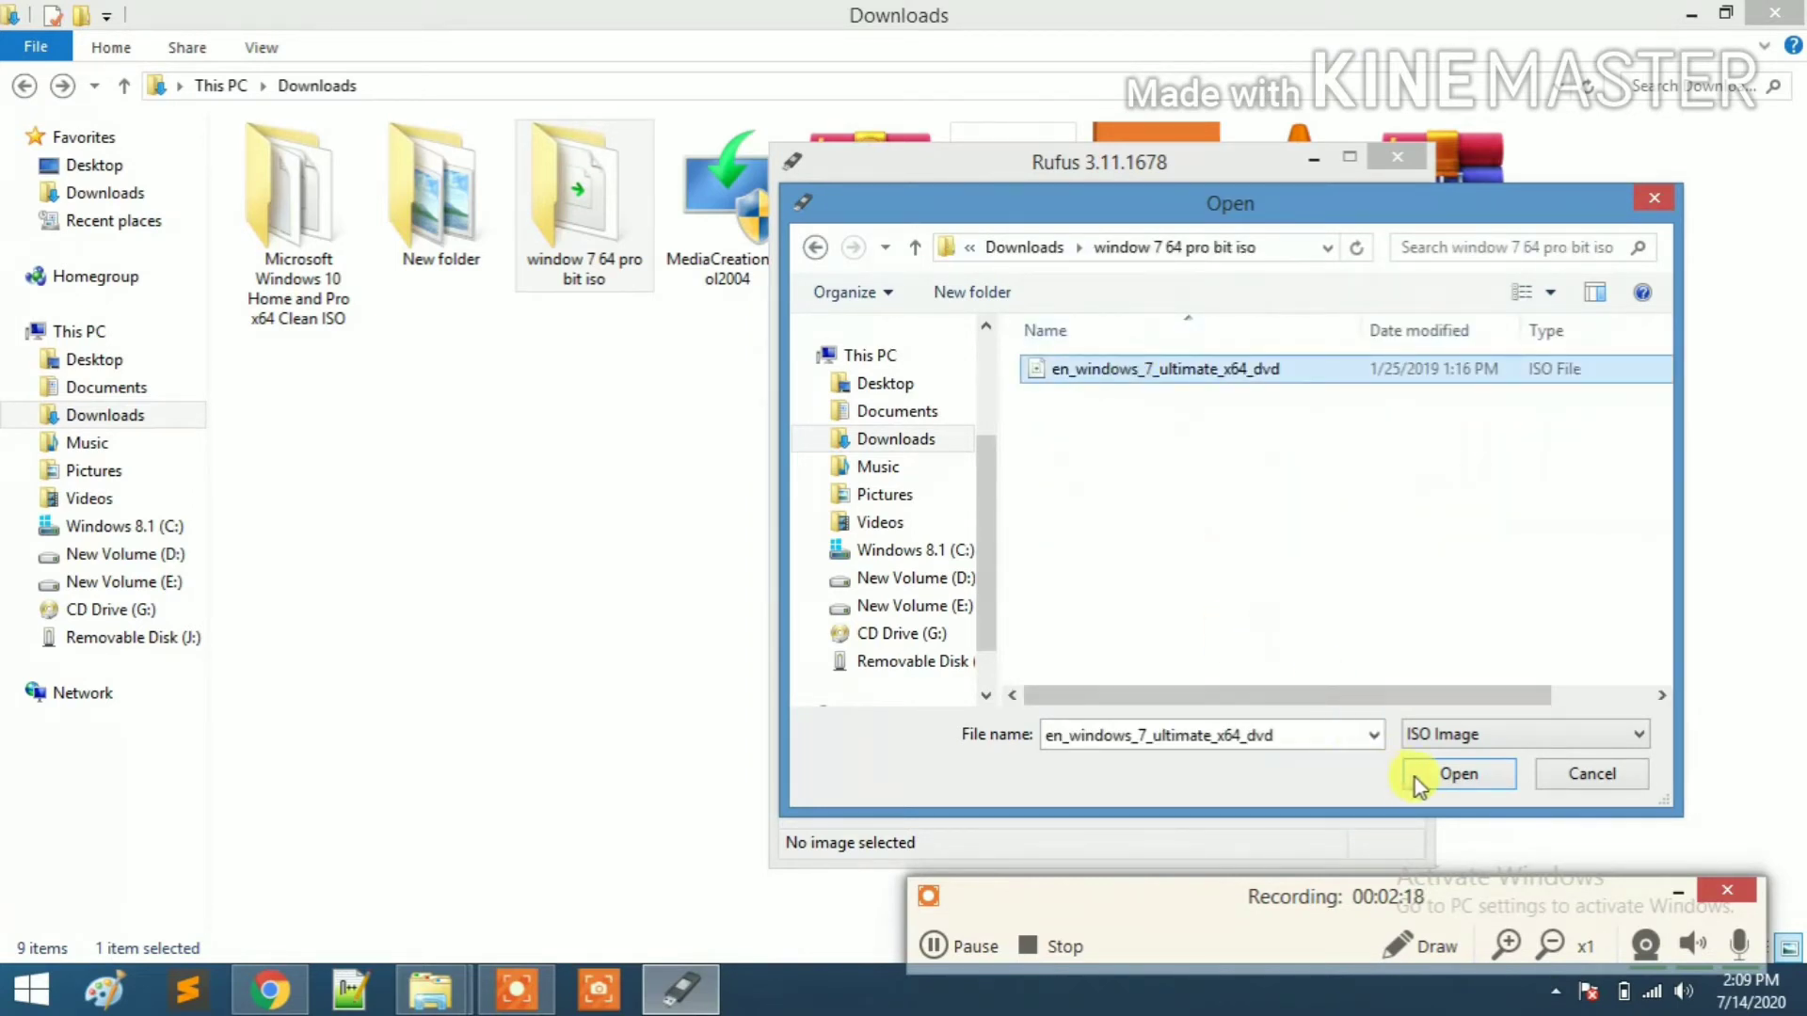
{"action": "left_click", "coordinate": [1443, 771]}
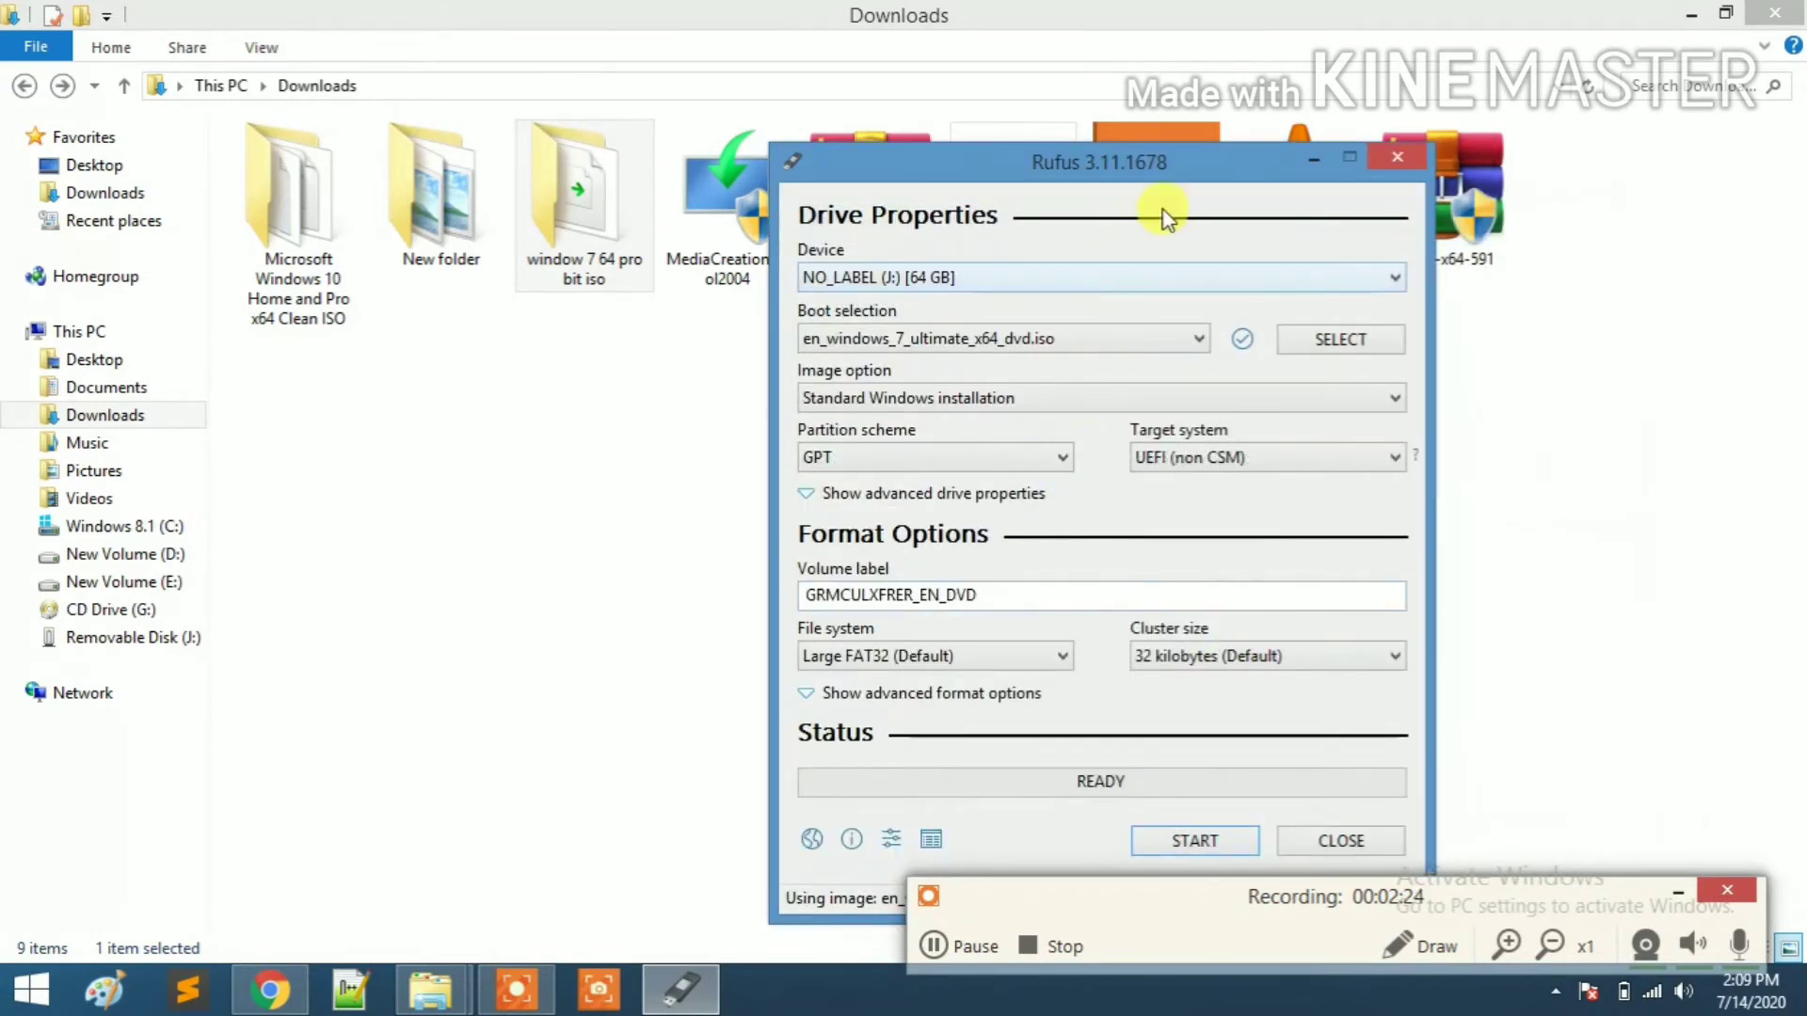
{"action": "left_click_drag", "start_coordinate": [1140, 160], "coordinate": [724, 98]}
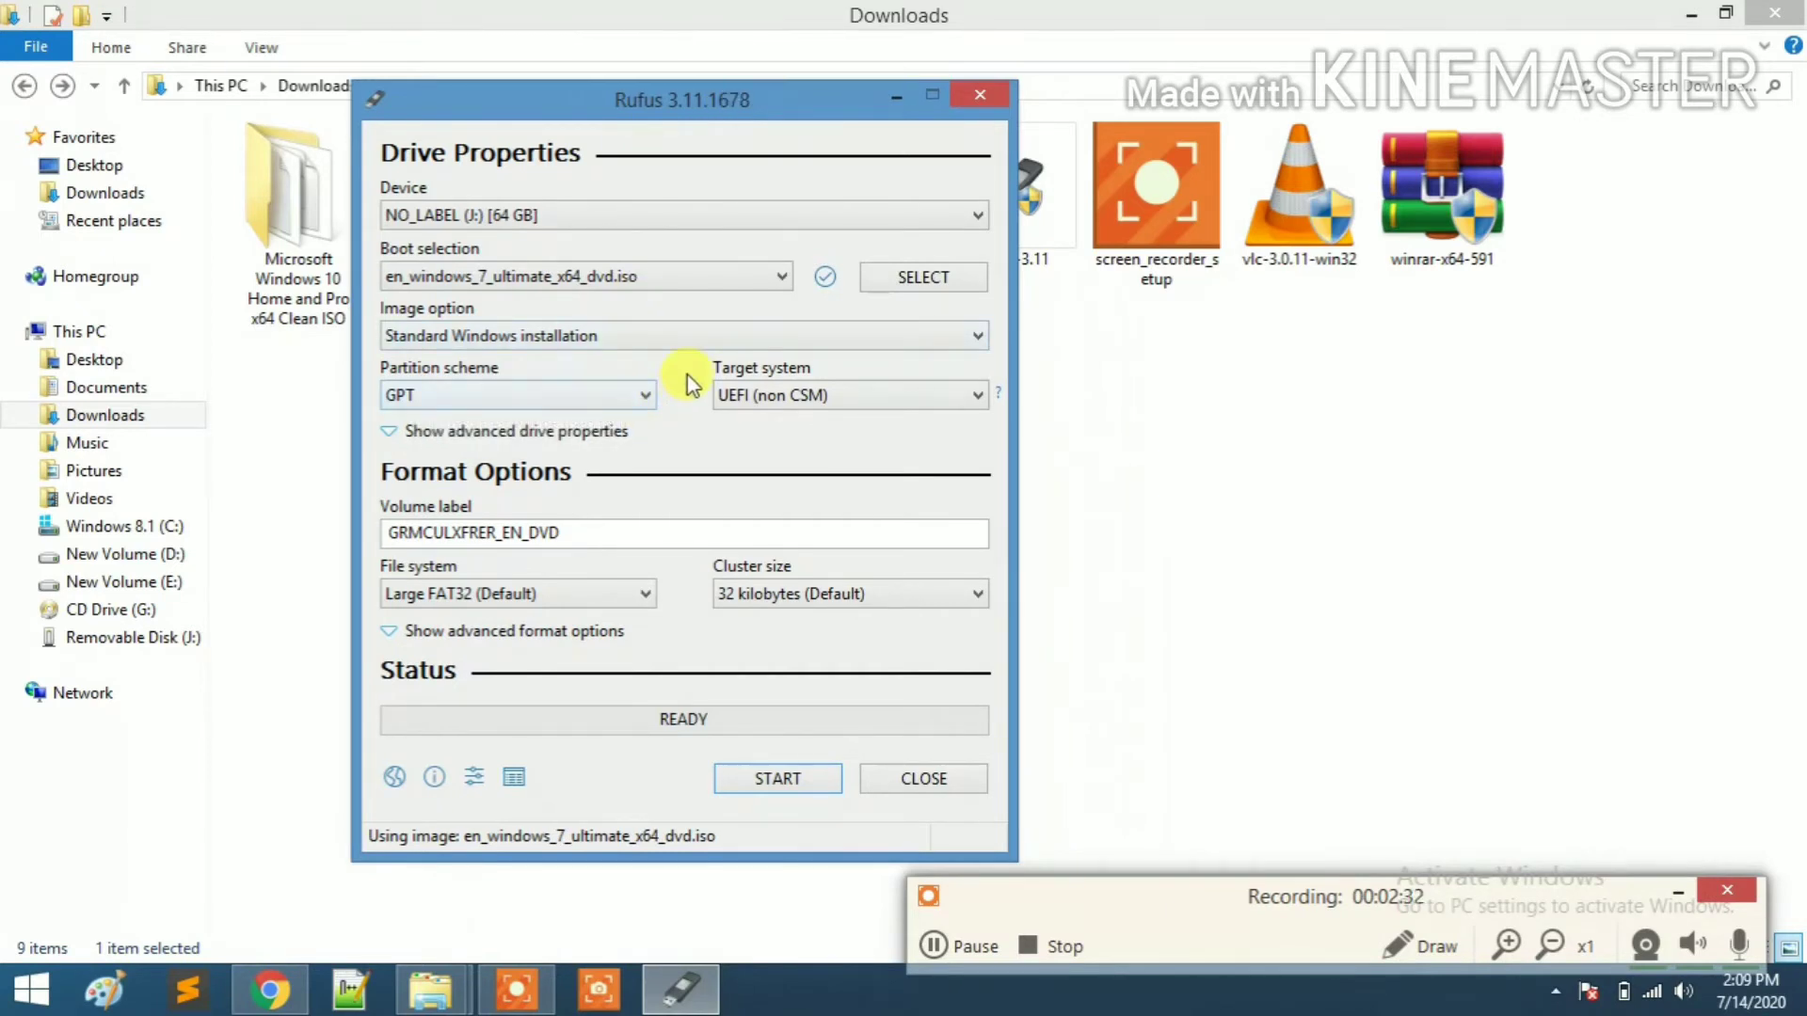
{"action": "left_click_drag", "start_coordinate": [769, 99], "coordinate": [854, 118]}
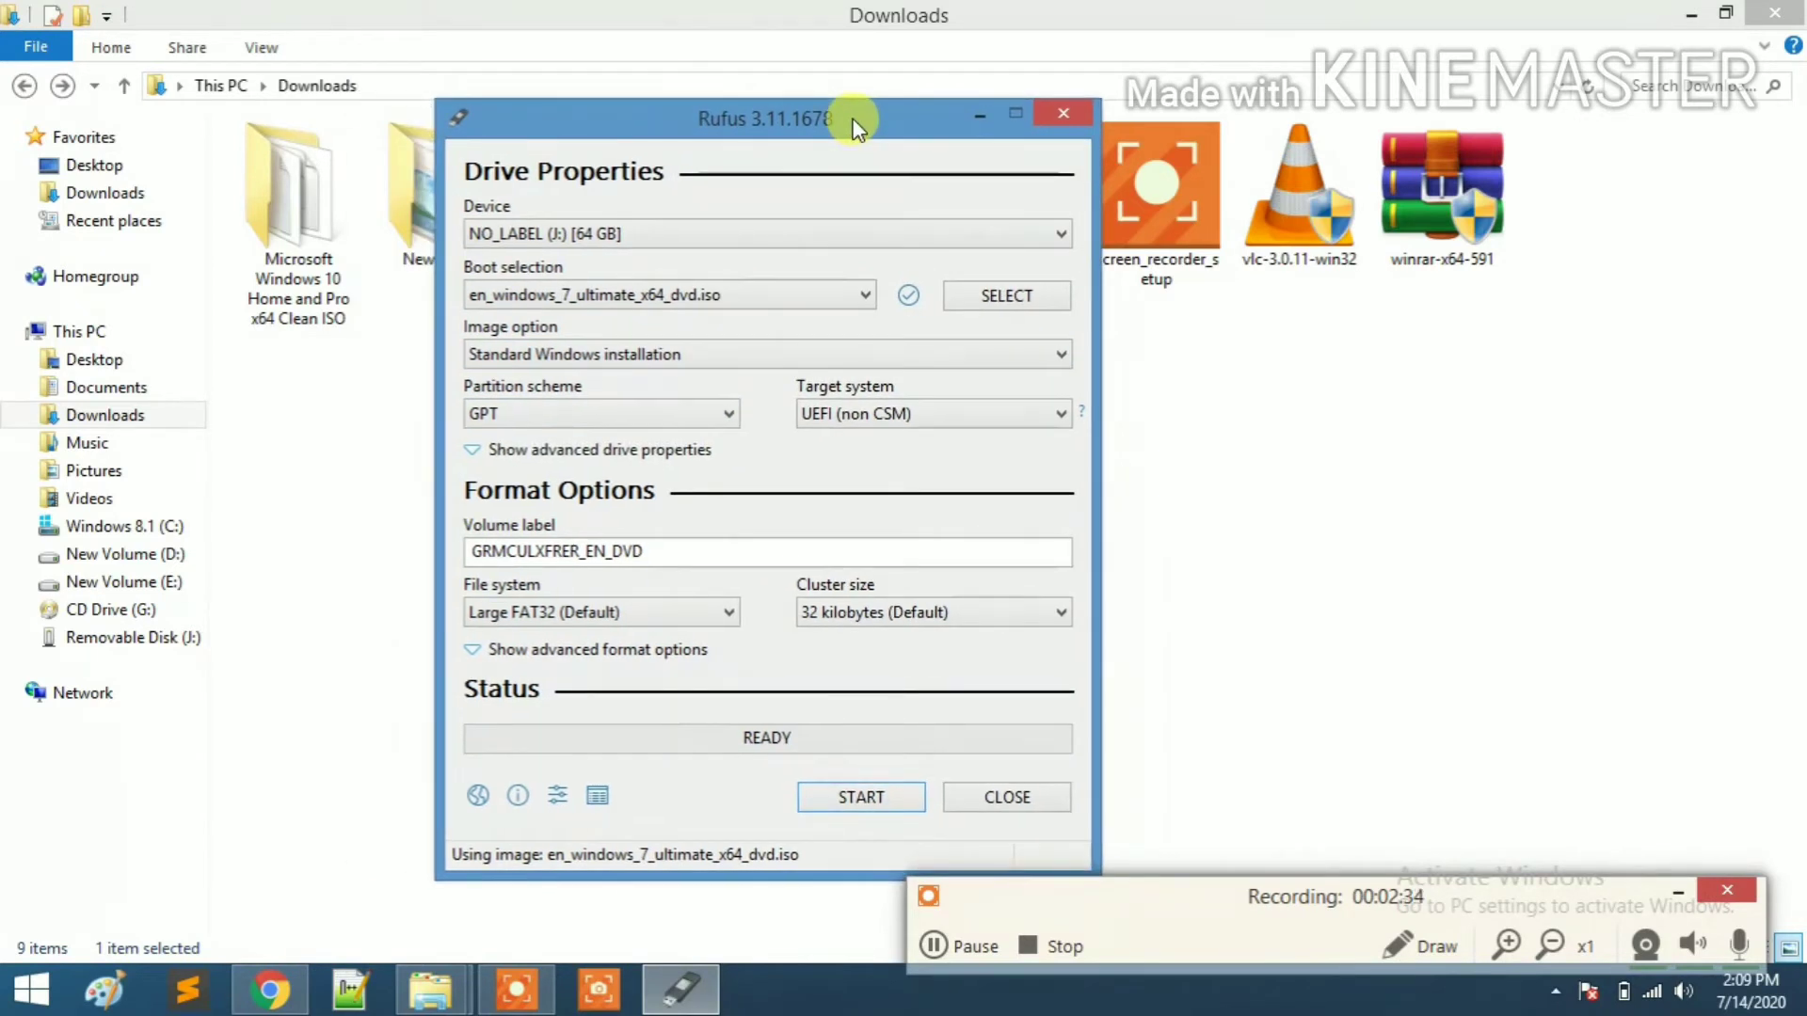
{"action": "left_click", "coordinate": [728, 414]}
{"action": "left_click", "coordinate": [728, 414]}
{"action": "left_click", "coordinate": [728, 414]}
{"action": "left_click", "coordinate": [728, 414]}
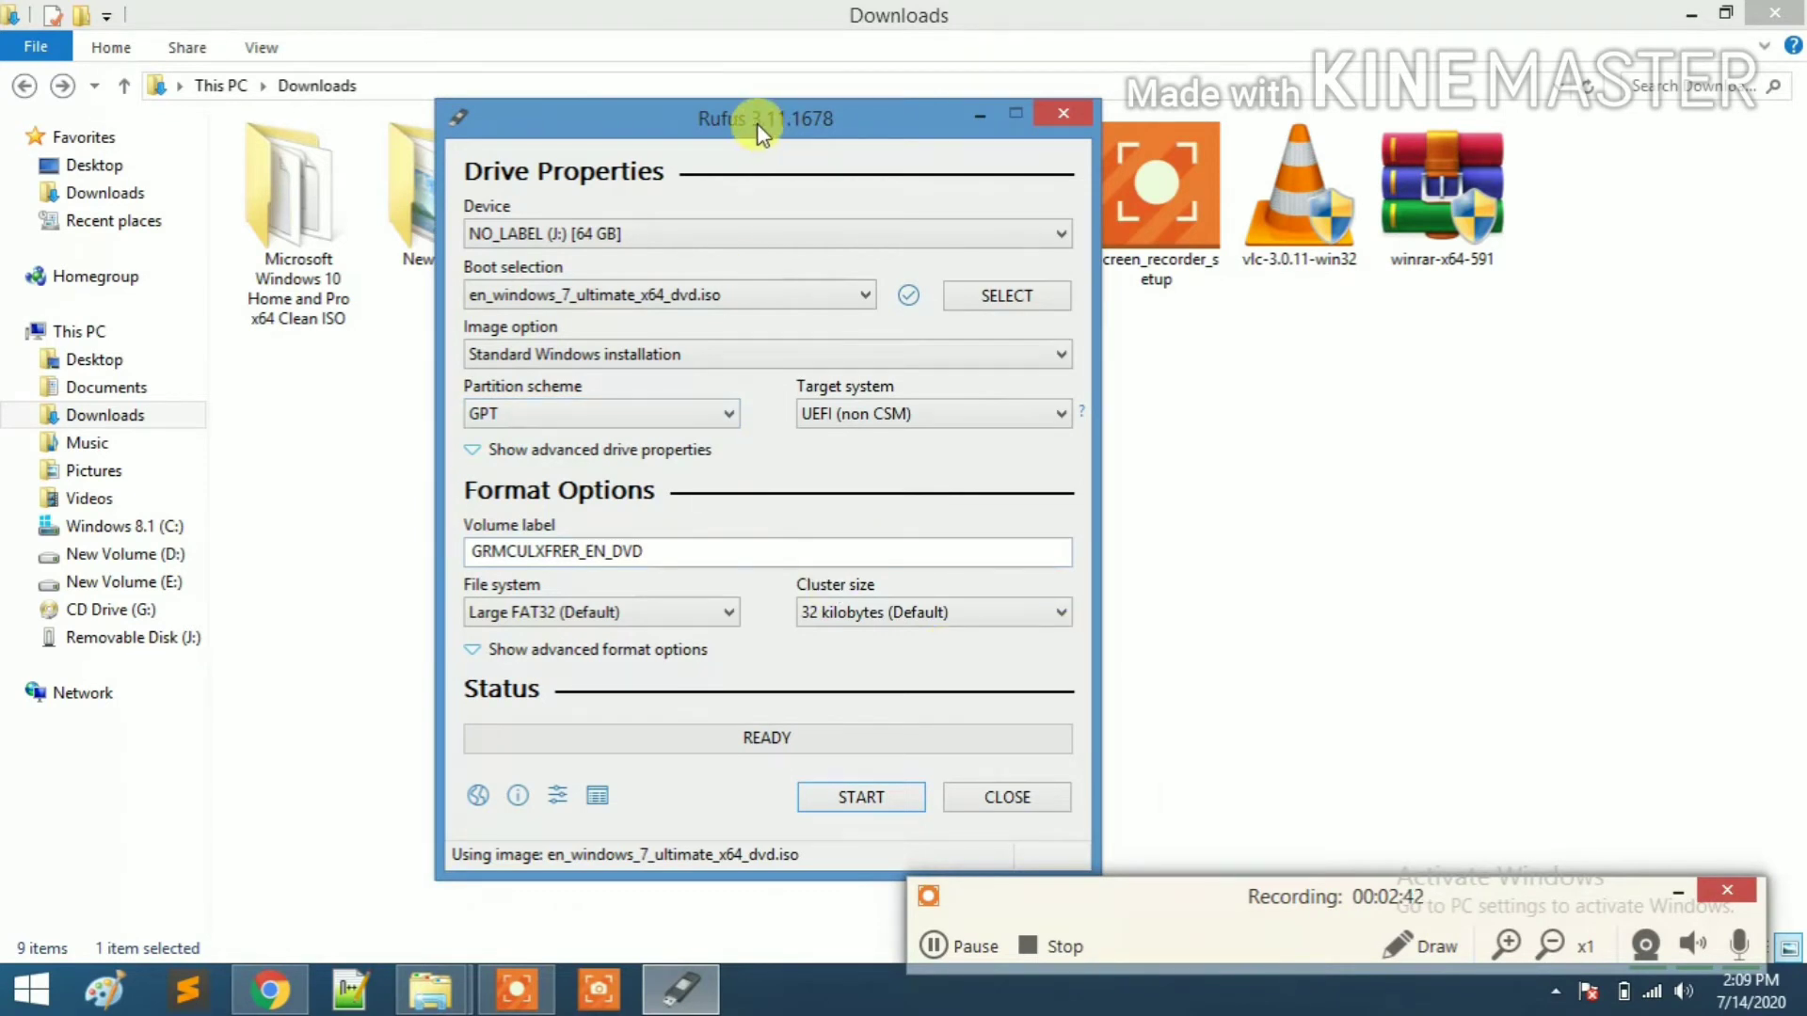
Move the Rufus window aside and minimize the Downloads window to expose the desktop icons
{"action": "left_click_drag", "start_coordinate": [758, 129], "coordinate": [1237, 107]}
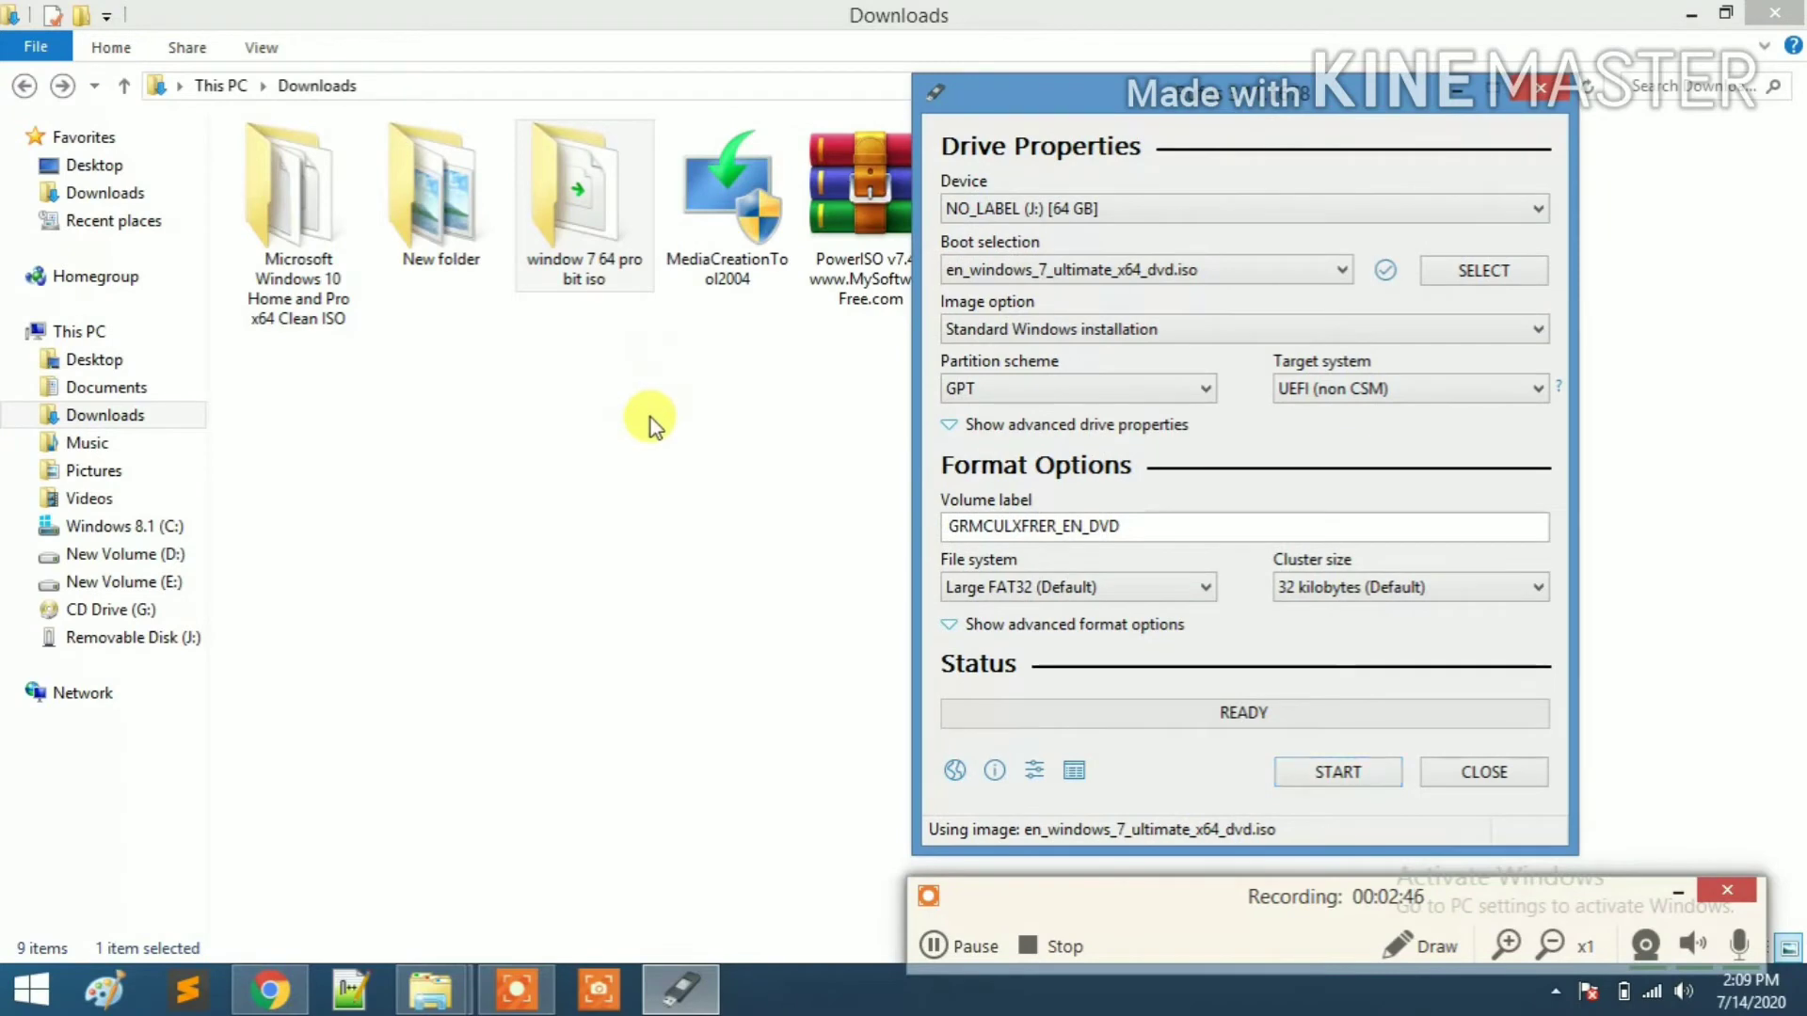
{"action": "left_click", "coordinate": [654, 423]}
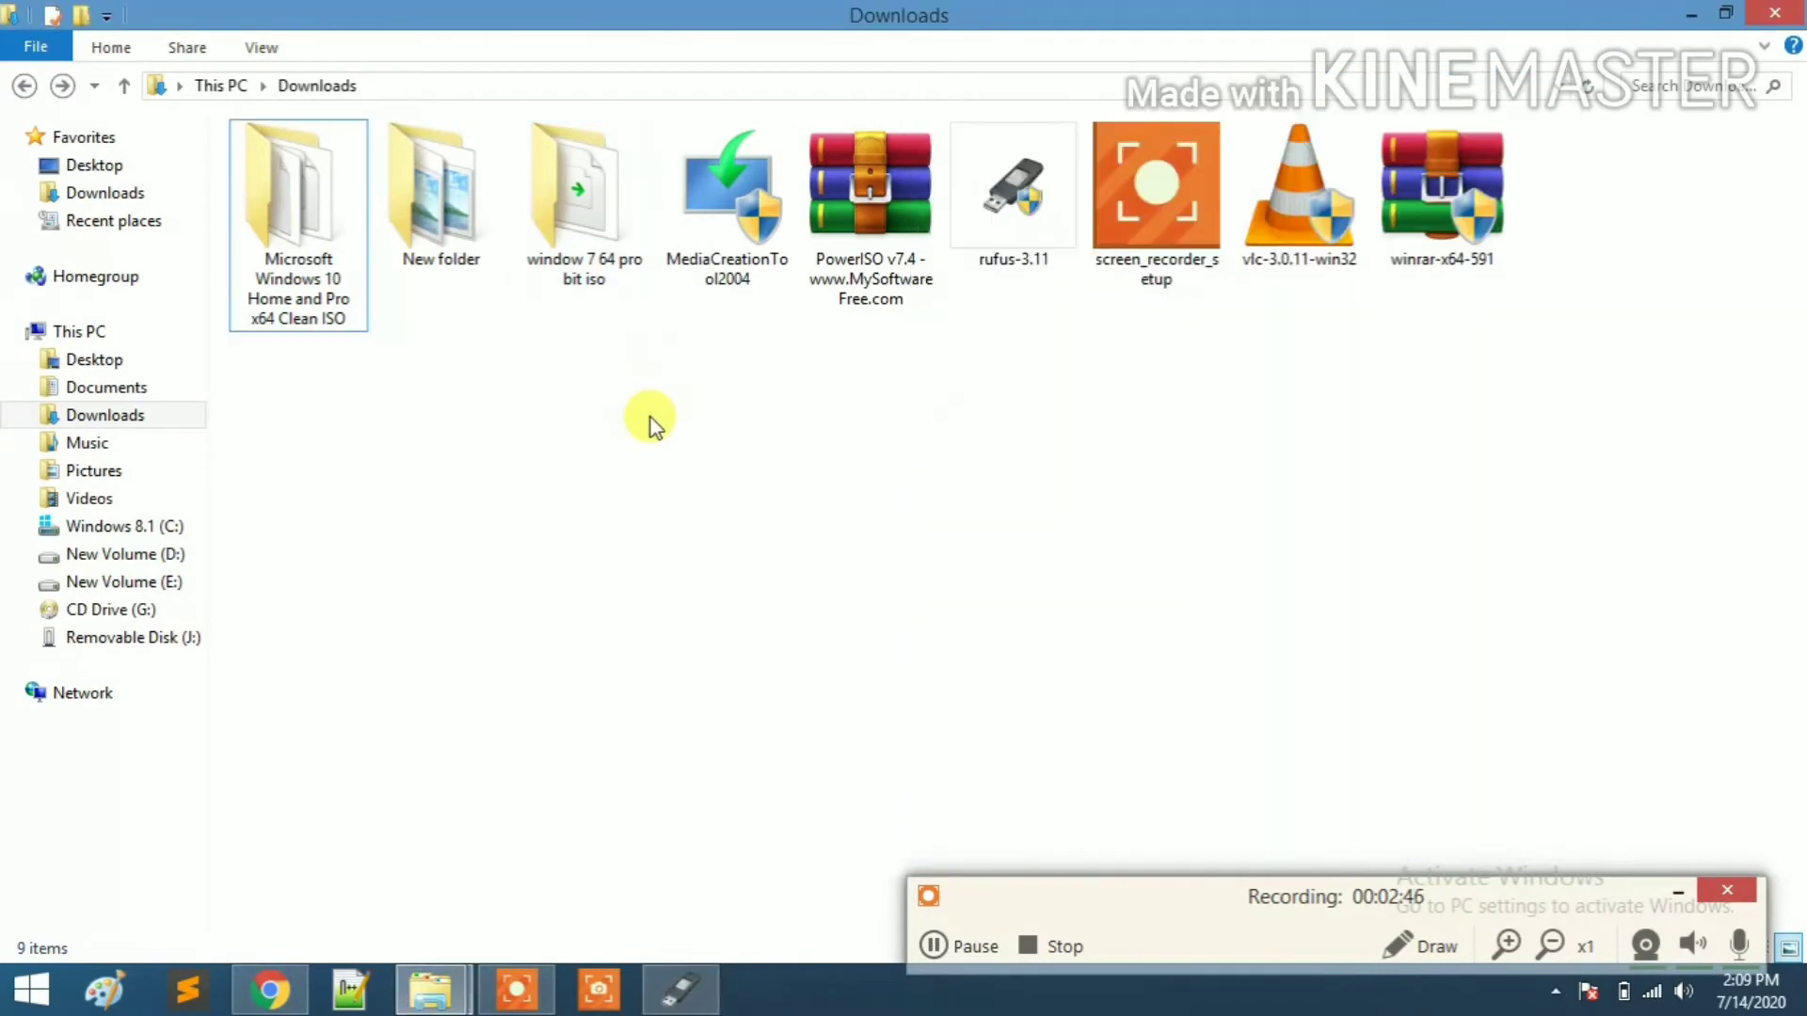
{"action": "left_click", "coordinate": [1691, 14]}
{"action": "left_click", "coordinate": [635, 215]}
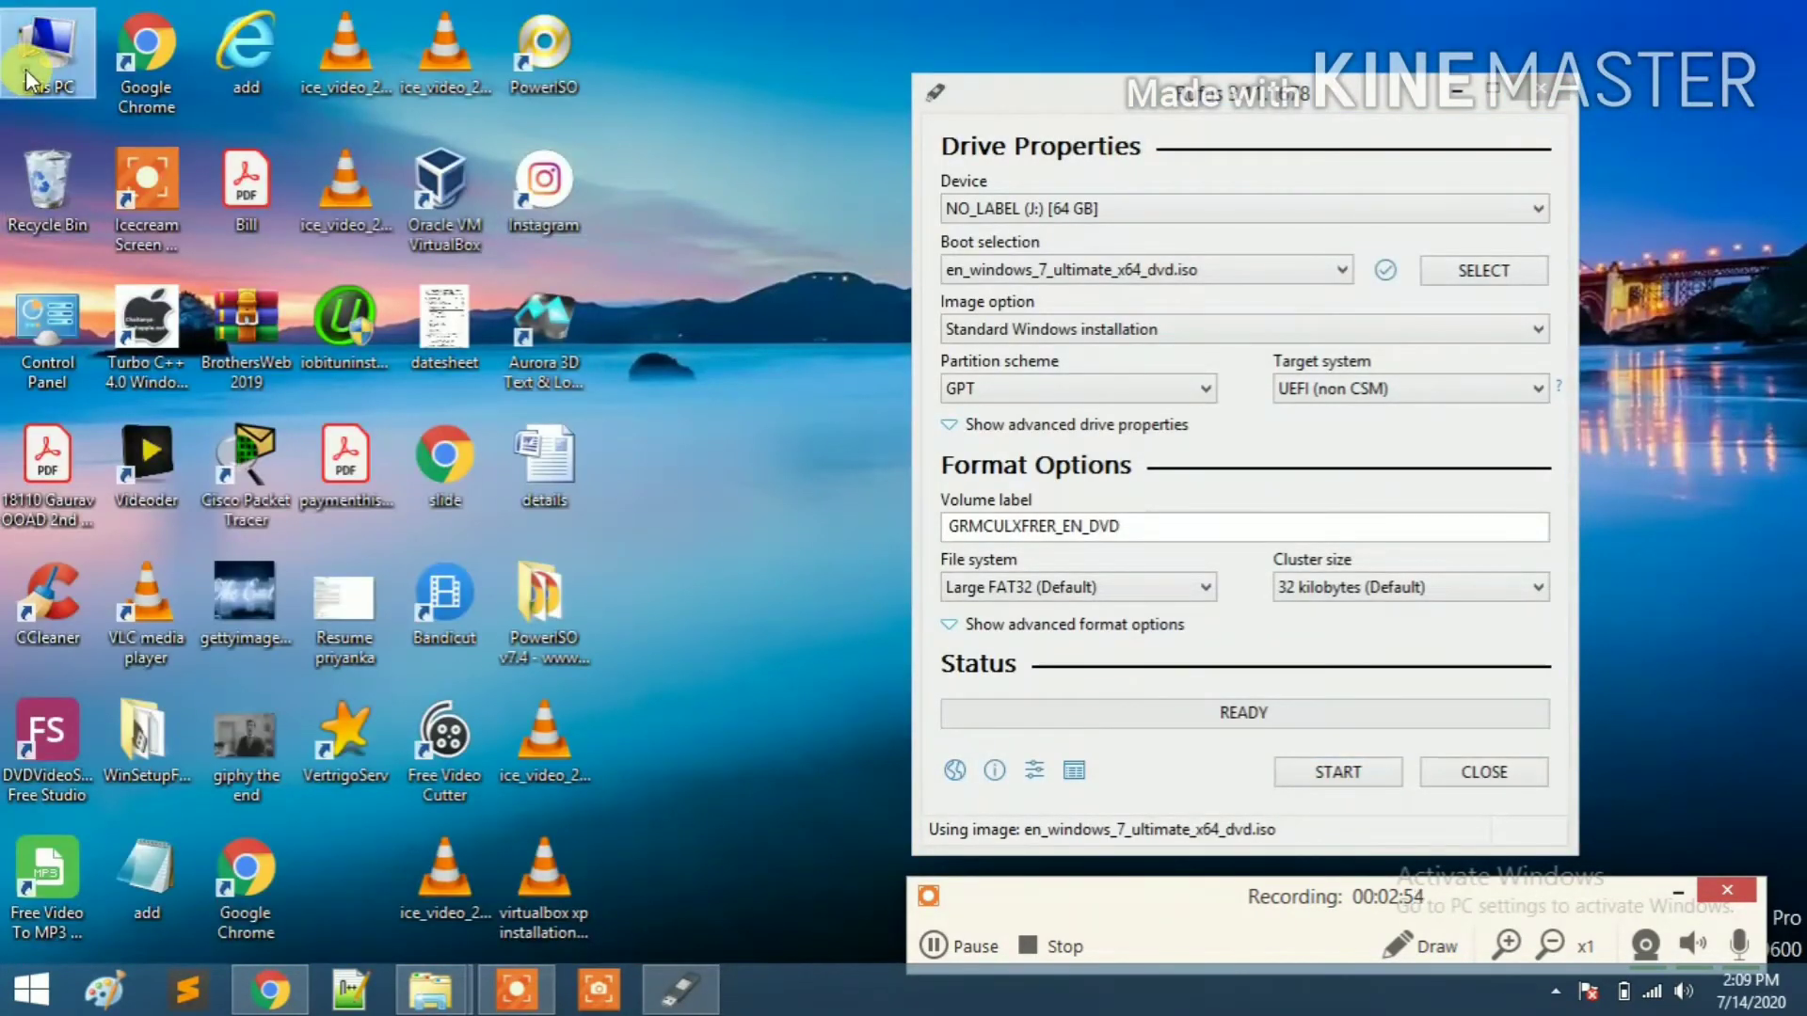
Open Computer Management for This PC and display Disk Management
{"action": "double_click", "coordinate": [47, 52]}
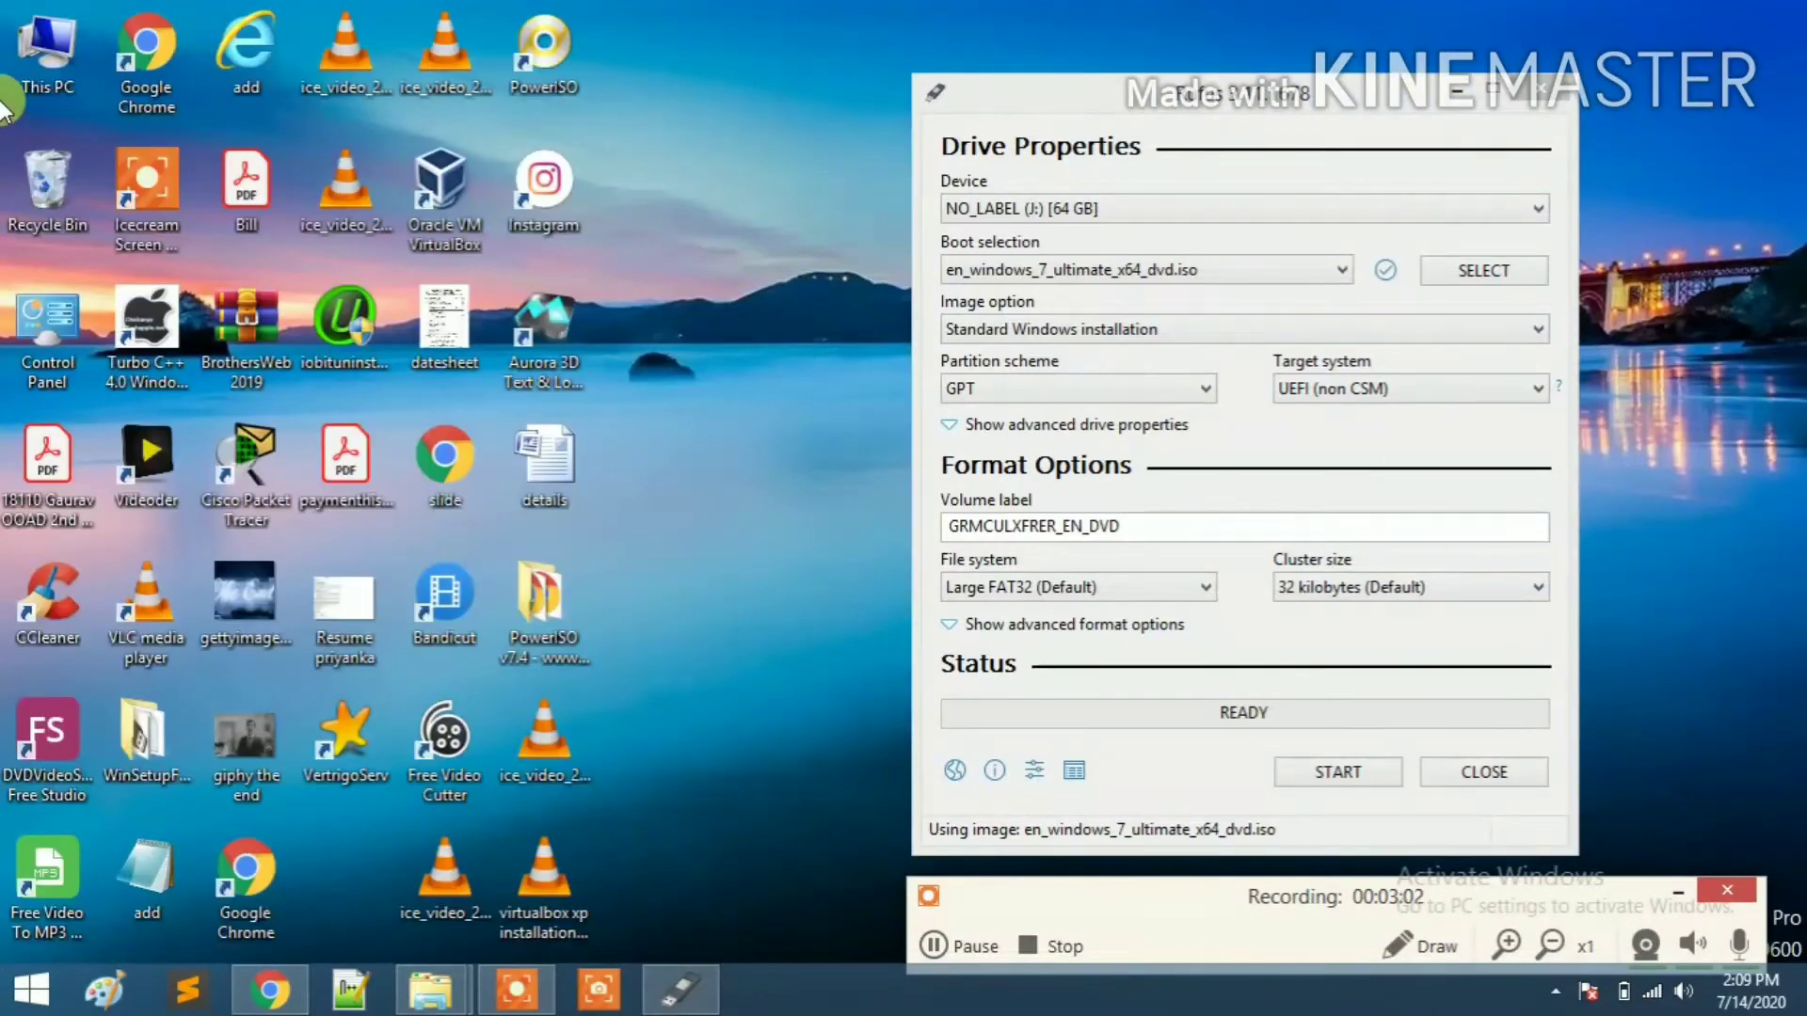
{"action": "right_click", "coordinate": [77, 17]}
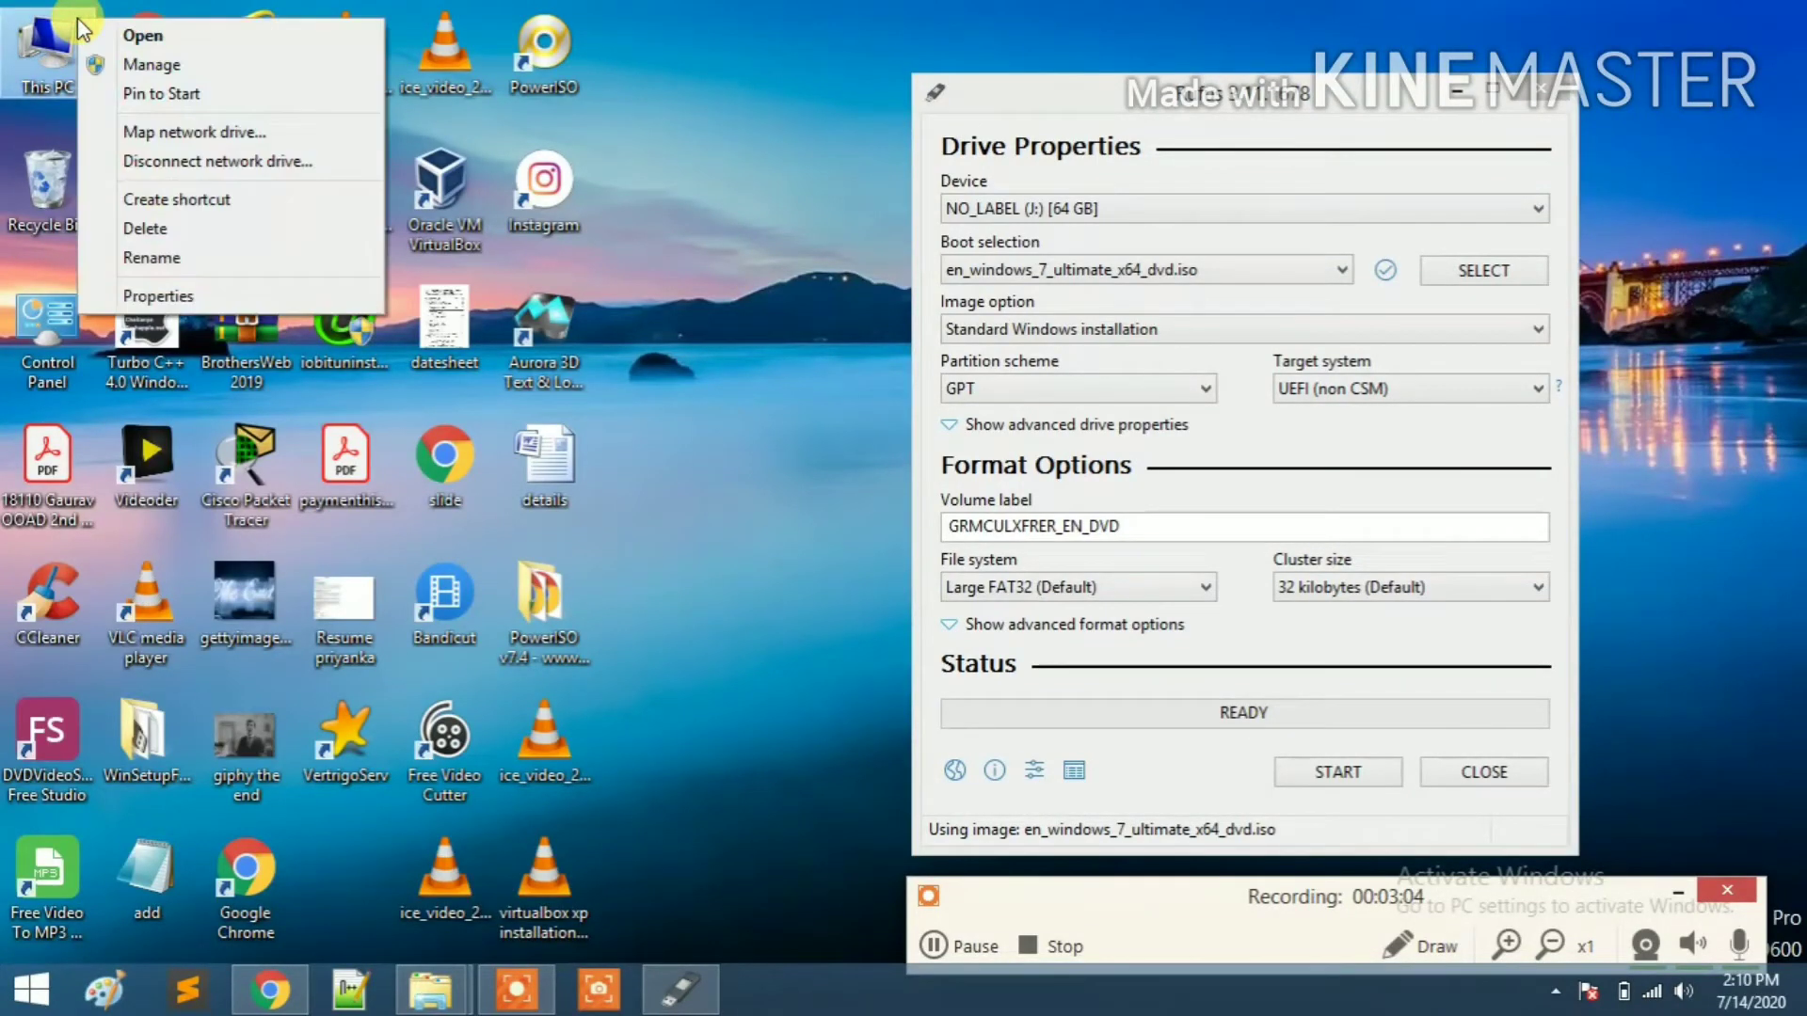
{"action": "left_click", "coordinate": [218, 63]}
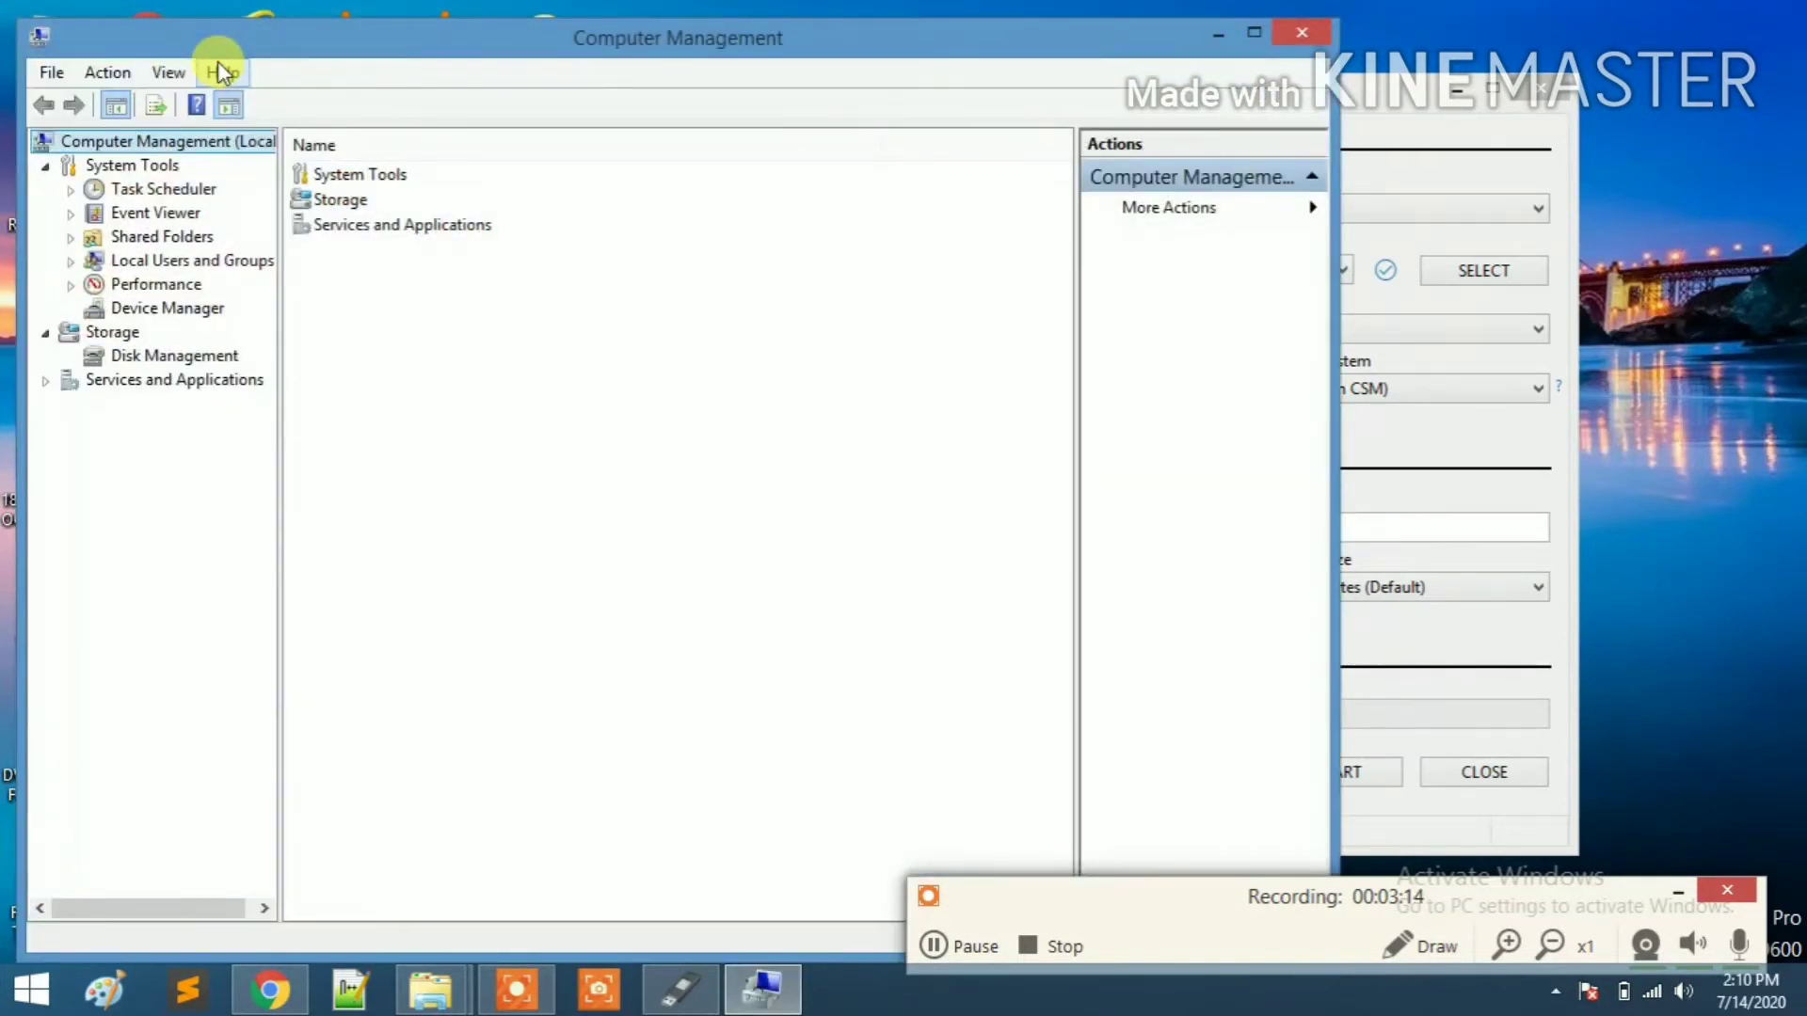
{"action": "left_click", "coordinate": [170, 362]}
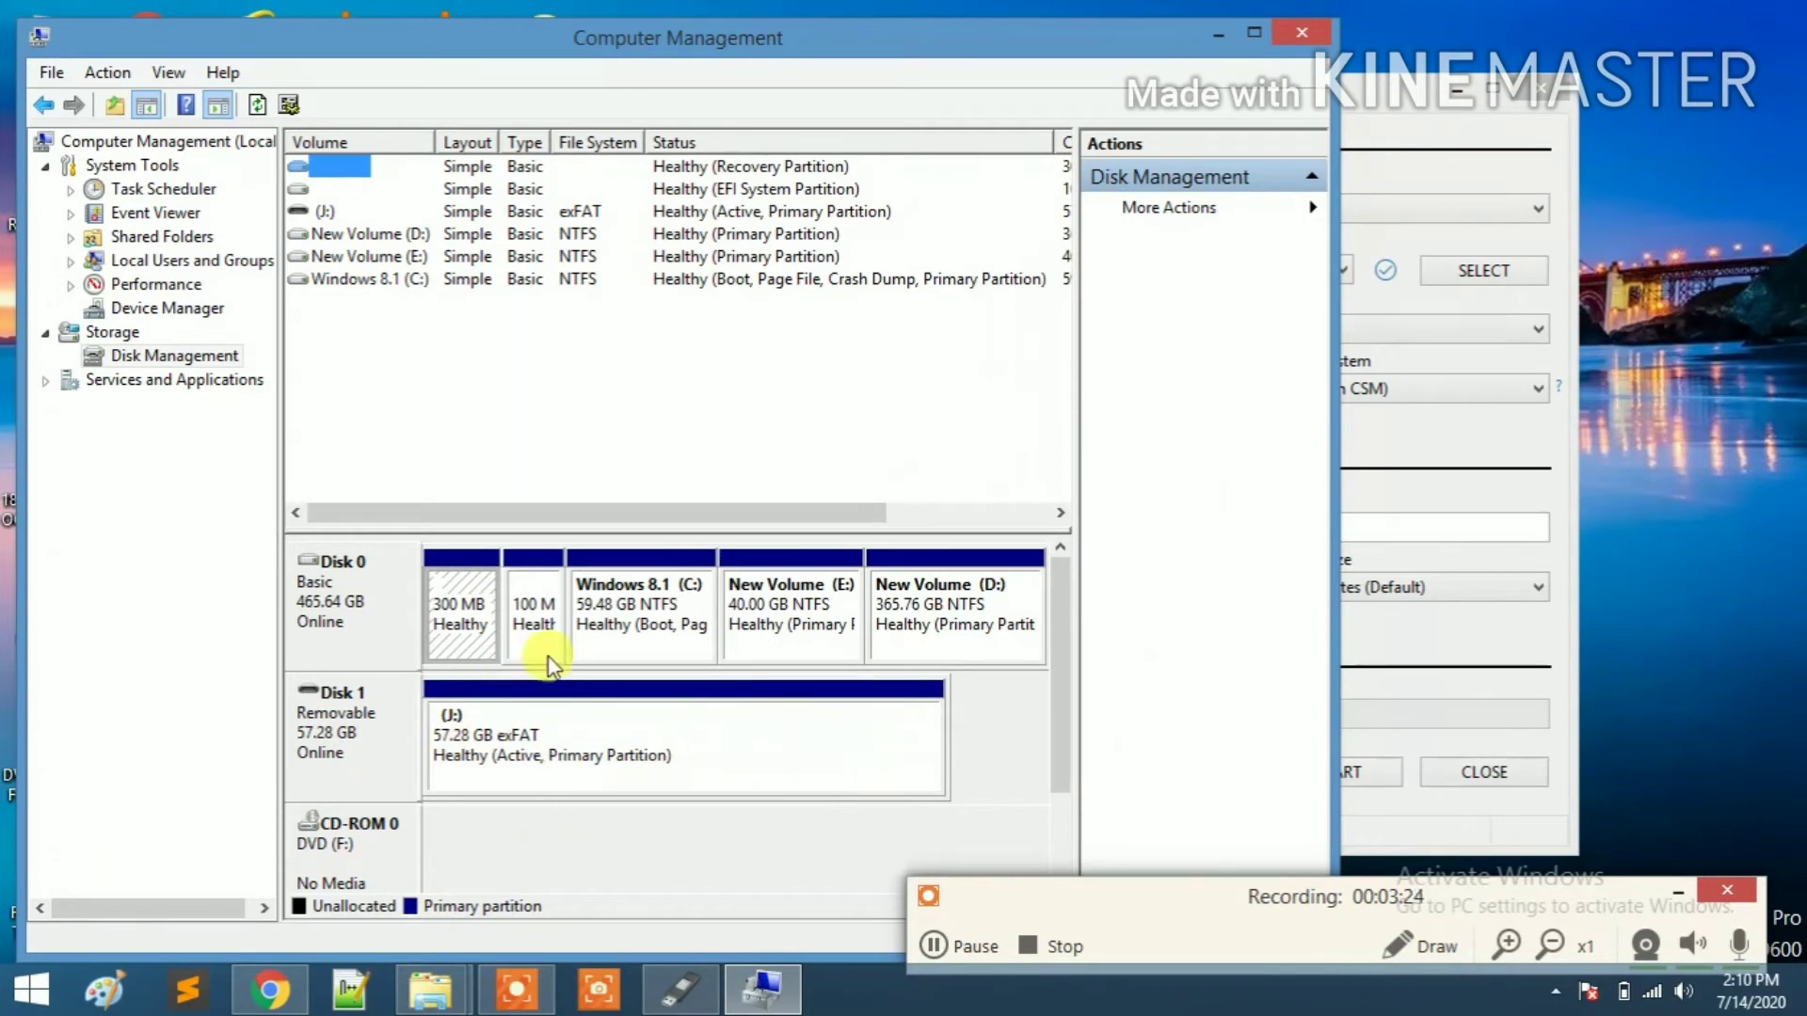
Inspect the volume information of the SanDisk Ultra USB Device through the hardware properties of removable disk J:
{"action": "right_click", "coordinate": [508, 735]}
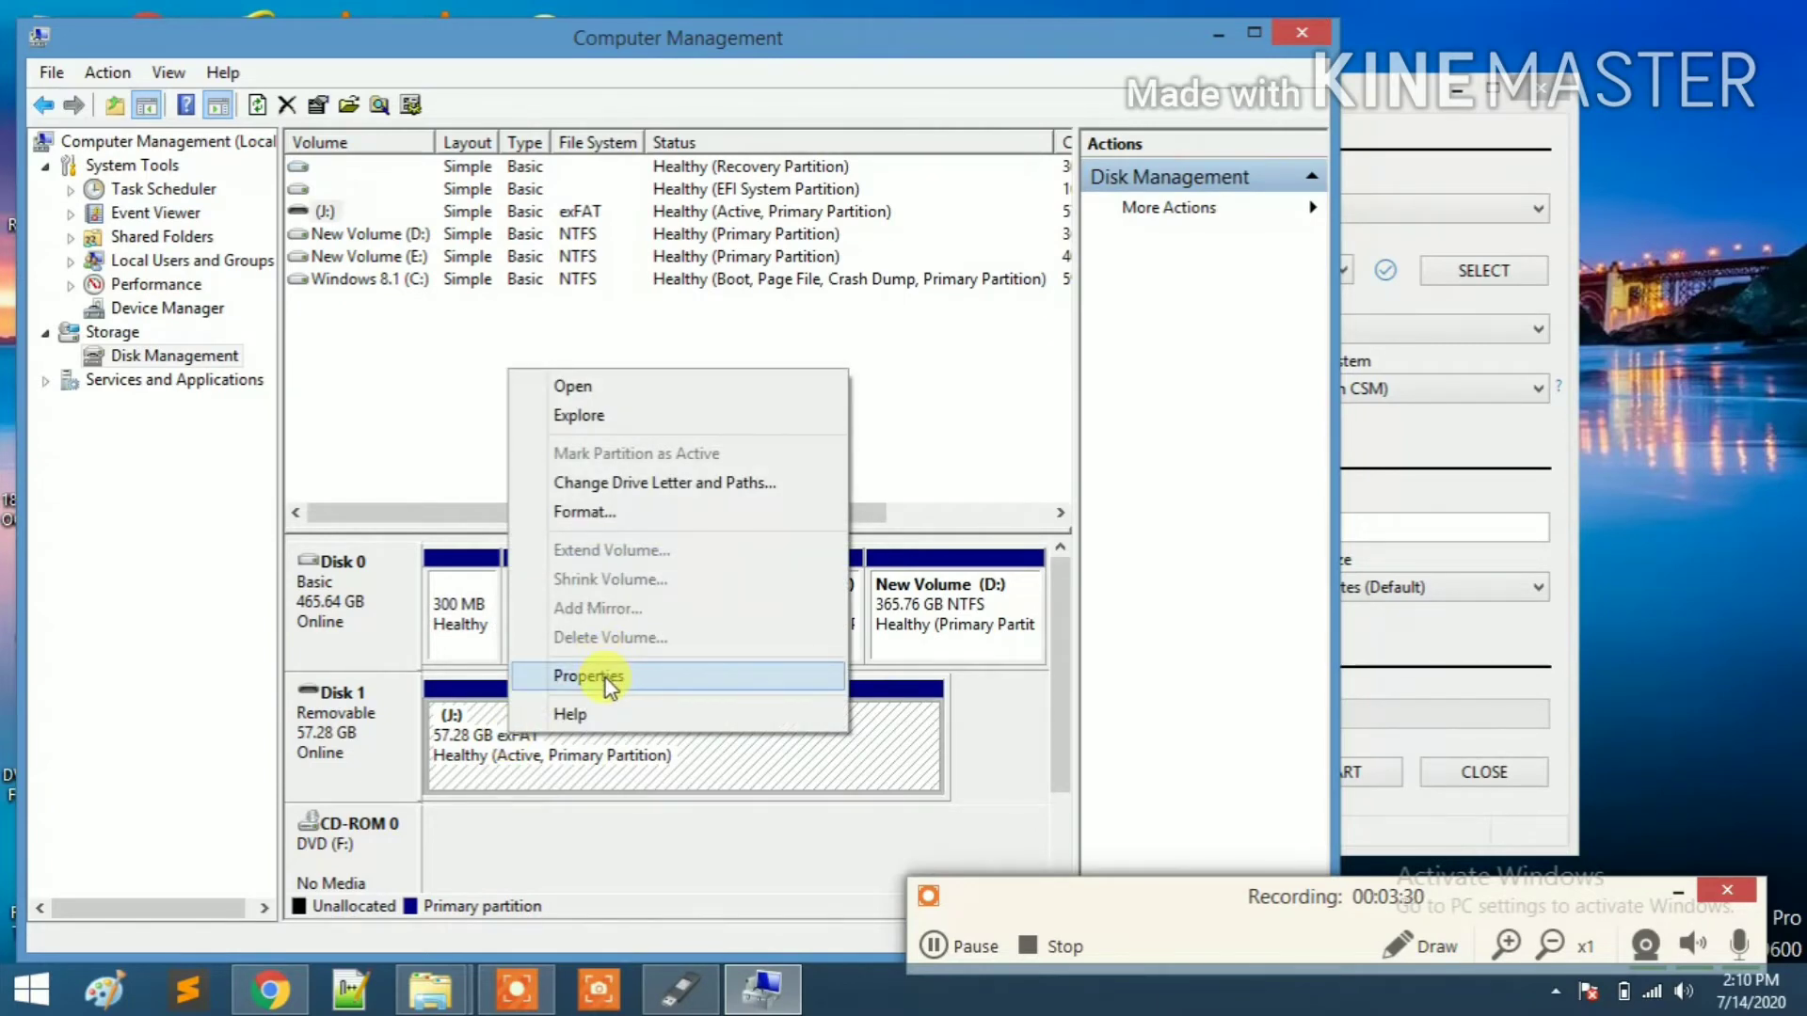
{"action": "left_click", "coordinate": [606, 680]}
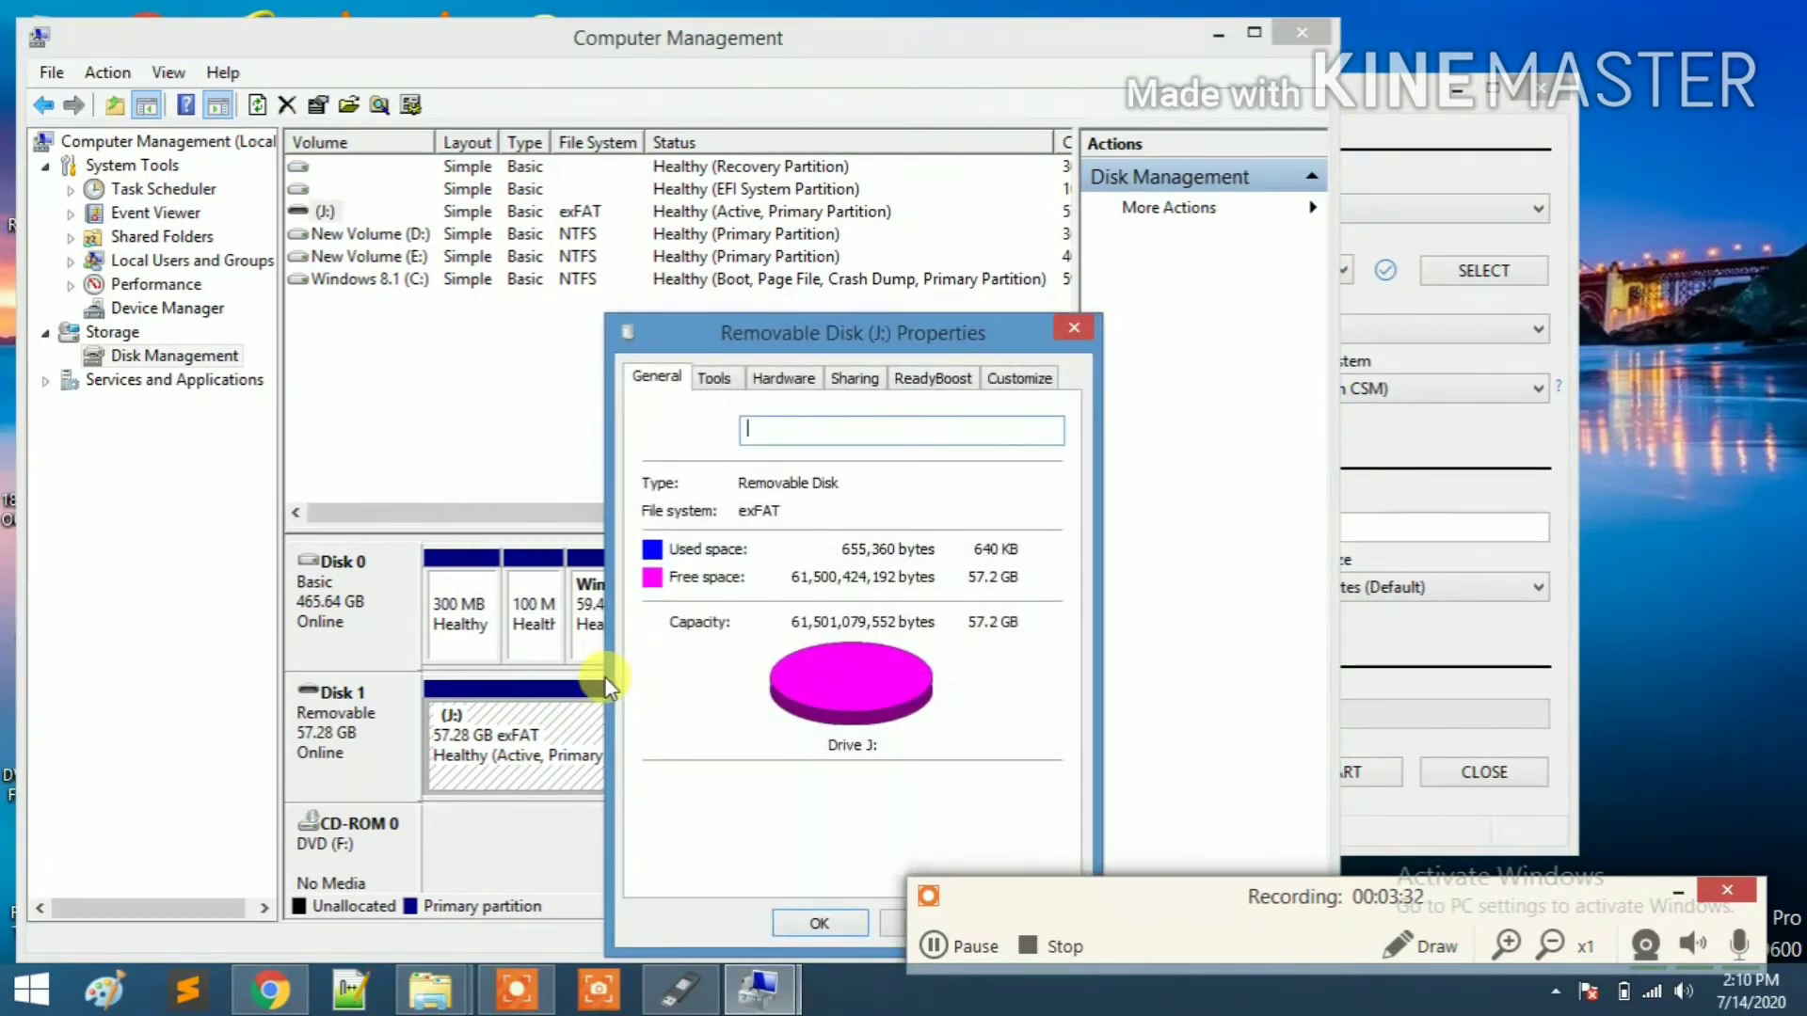
{"action": "left_click_drag", "start_coordinate": [743, 342], "coordinate": [678, 202]}
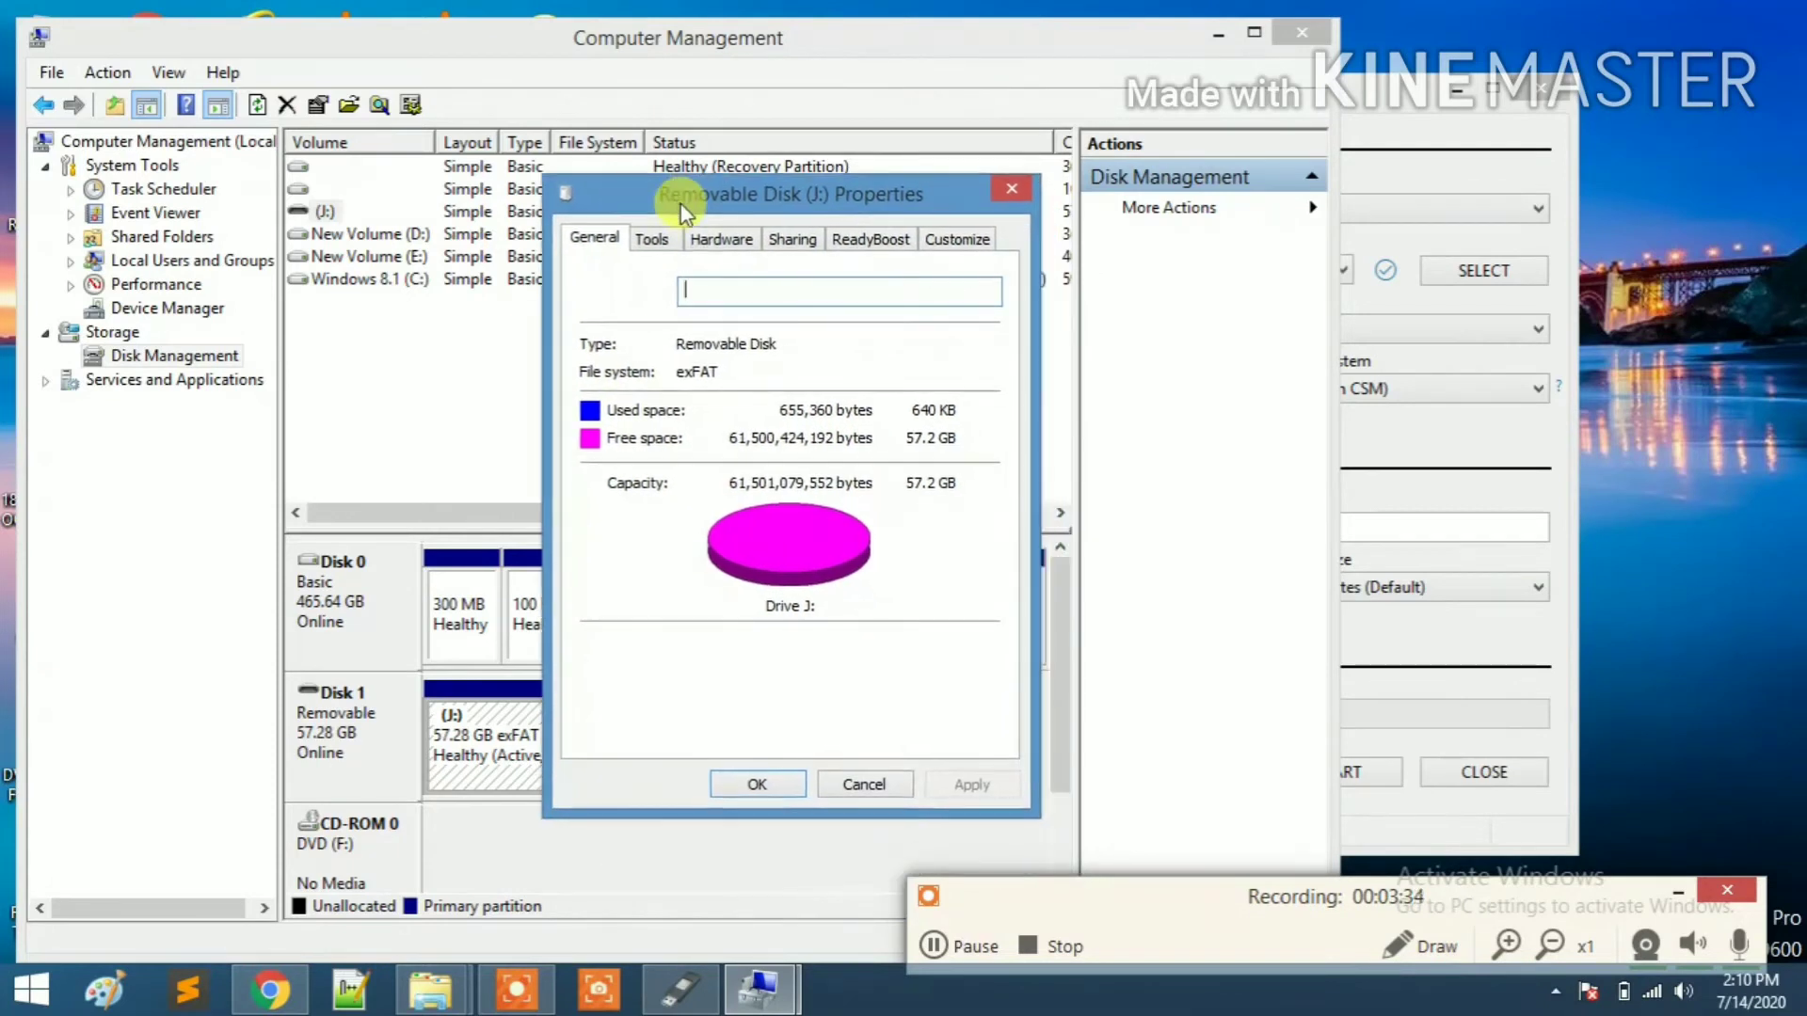
{"action": "left_click", "coordinate": [720, 243]}
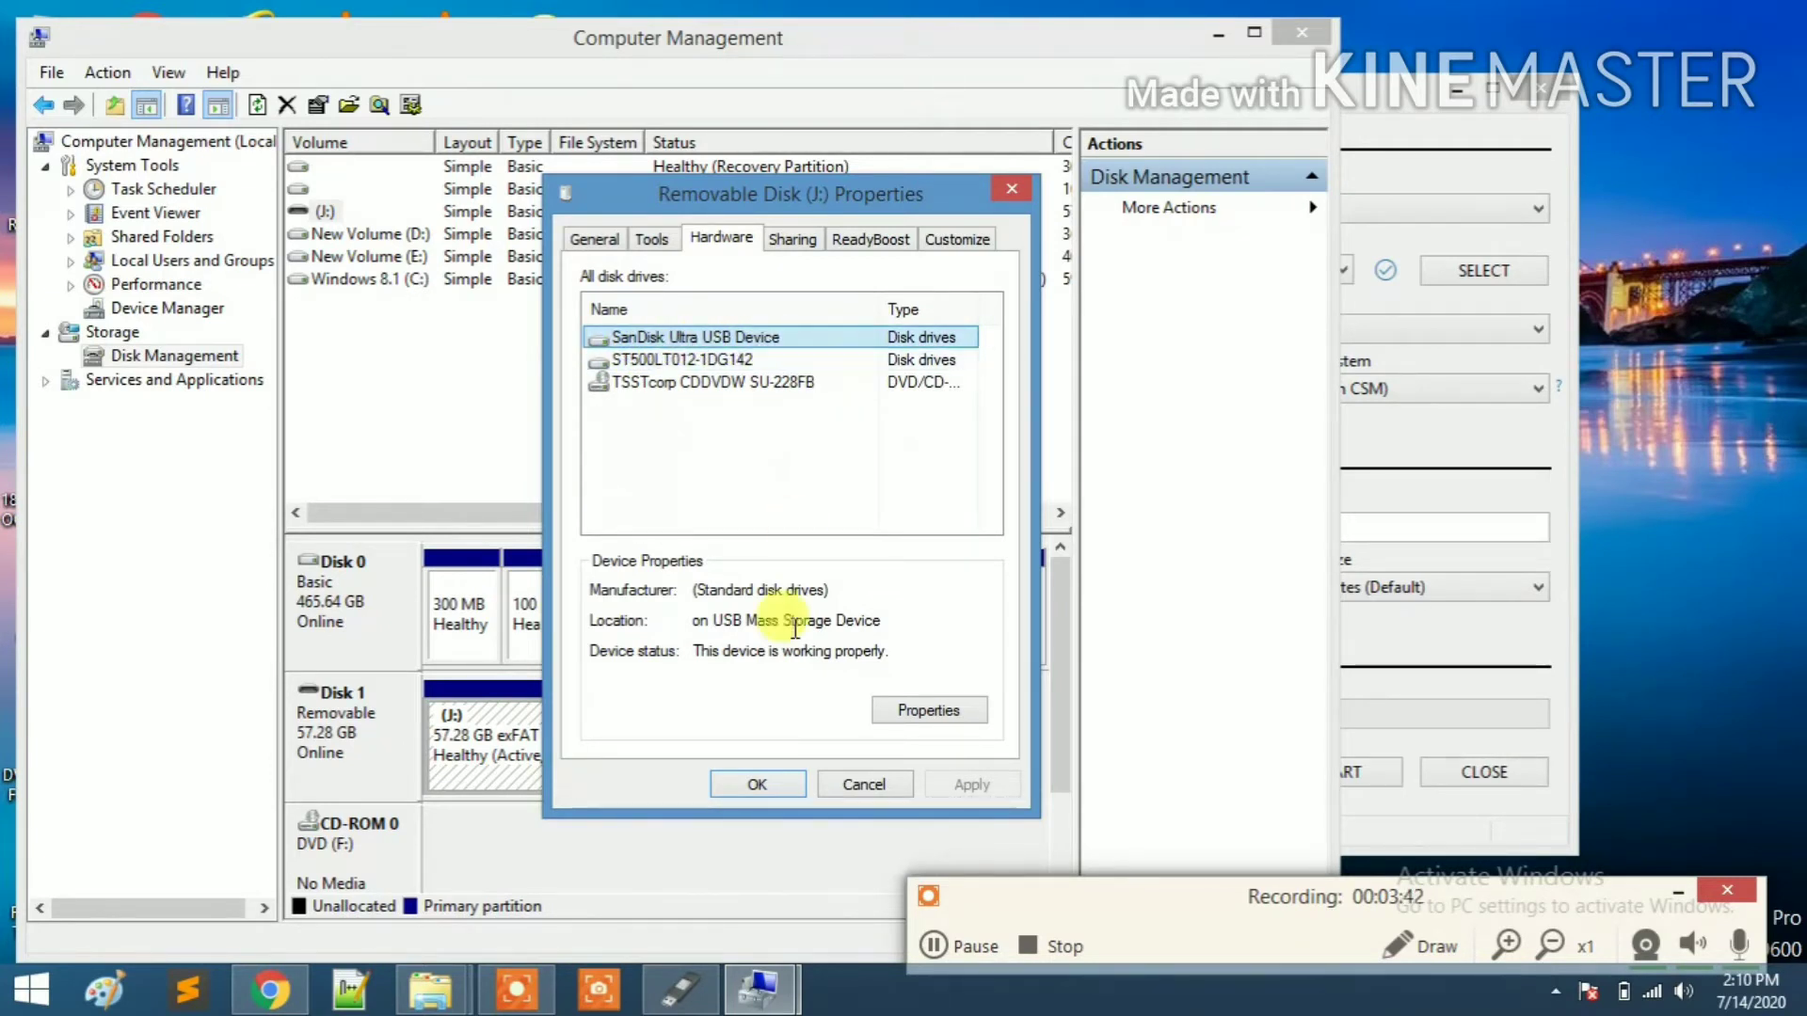
{"action": "left_click", "coordinate": [925, 712]}
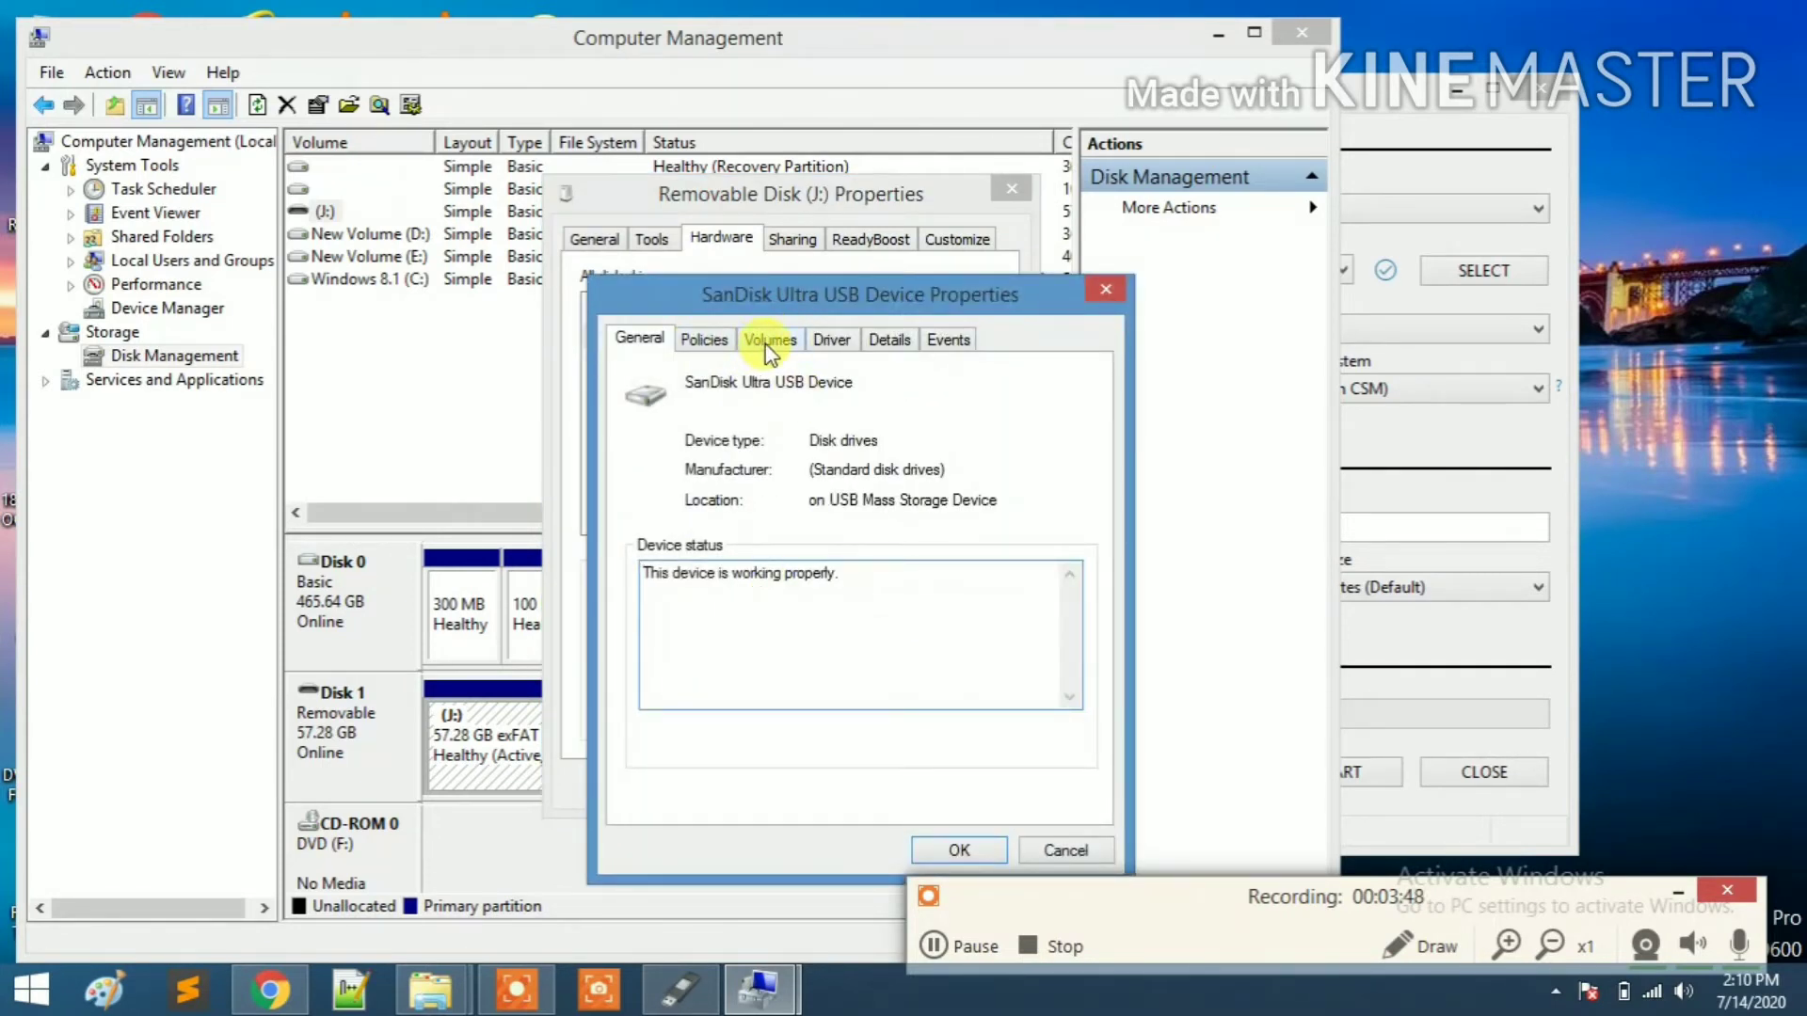
{"action": "left_click", "coordinate": [765, 342]}
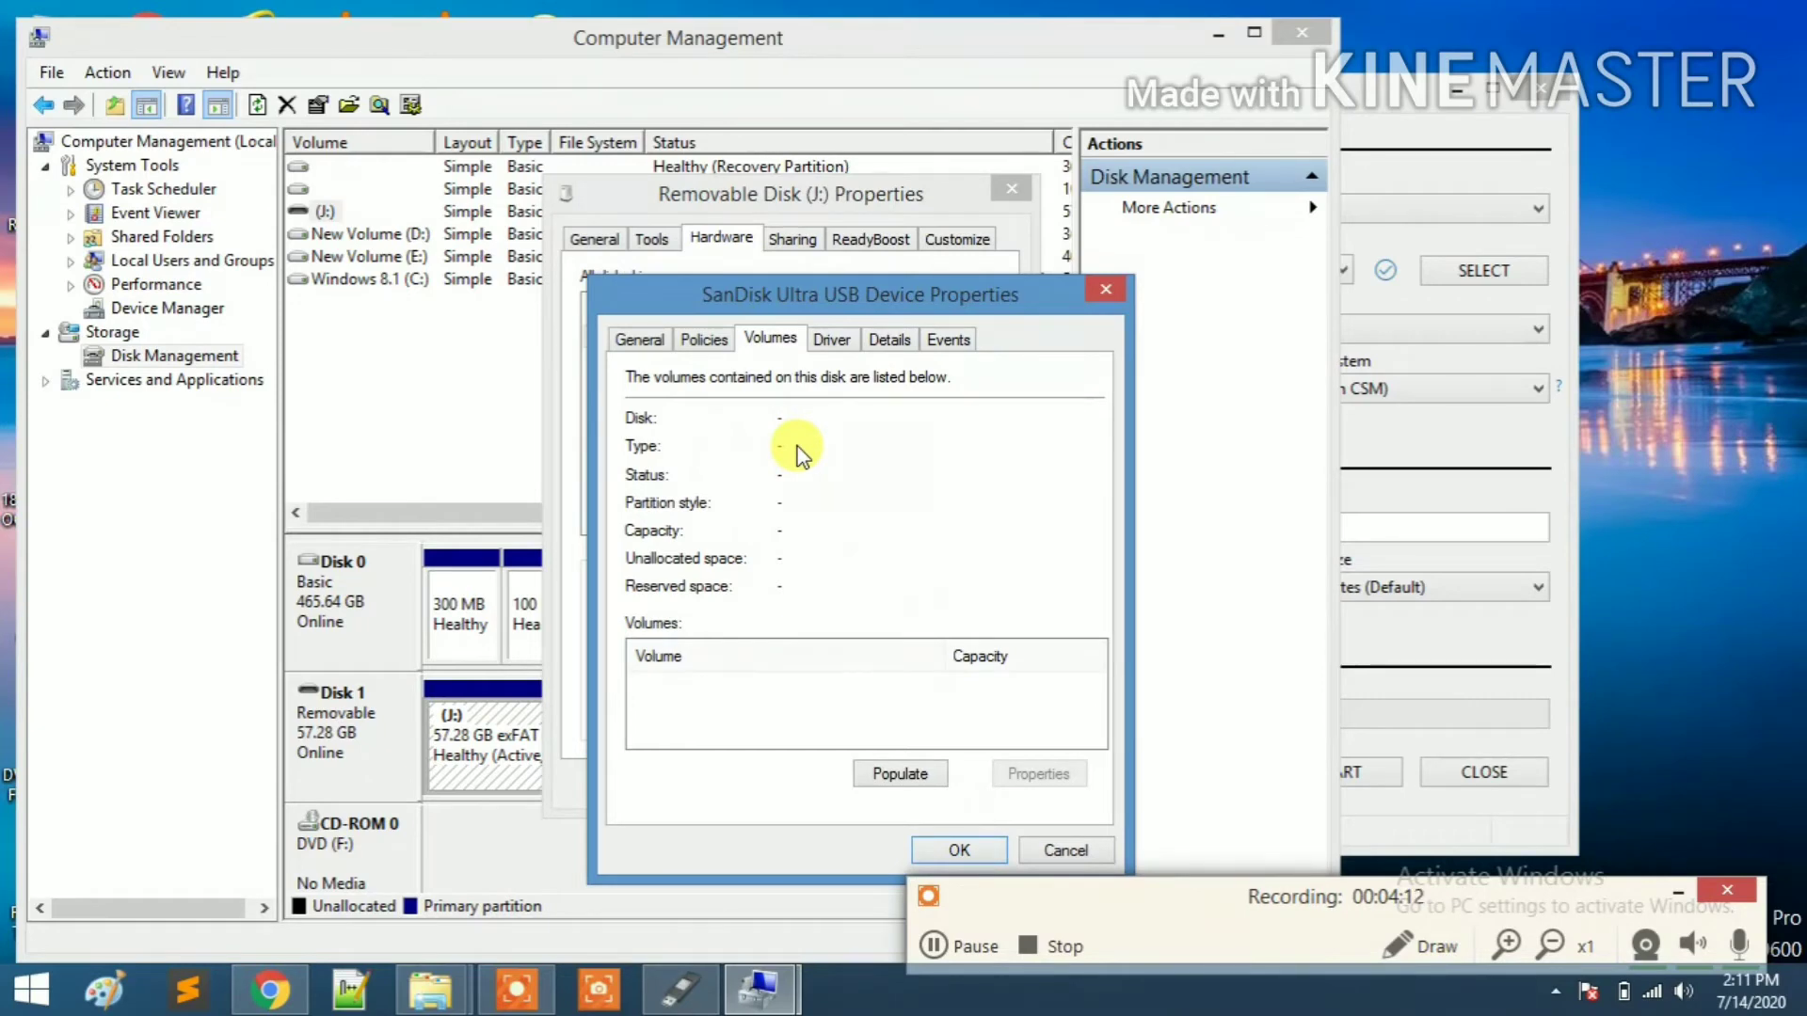
Close the USB device and drive J: properties, and exit Computer Management to return to Rufus
{"action": "left_click_drag", "start_coordinate": [914, 286], "coordinate": [604, 205]}
{"action": "left_click", "coordinate": [662, 771]}
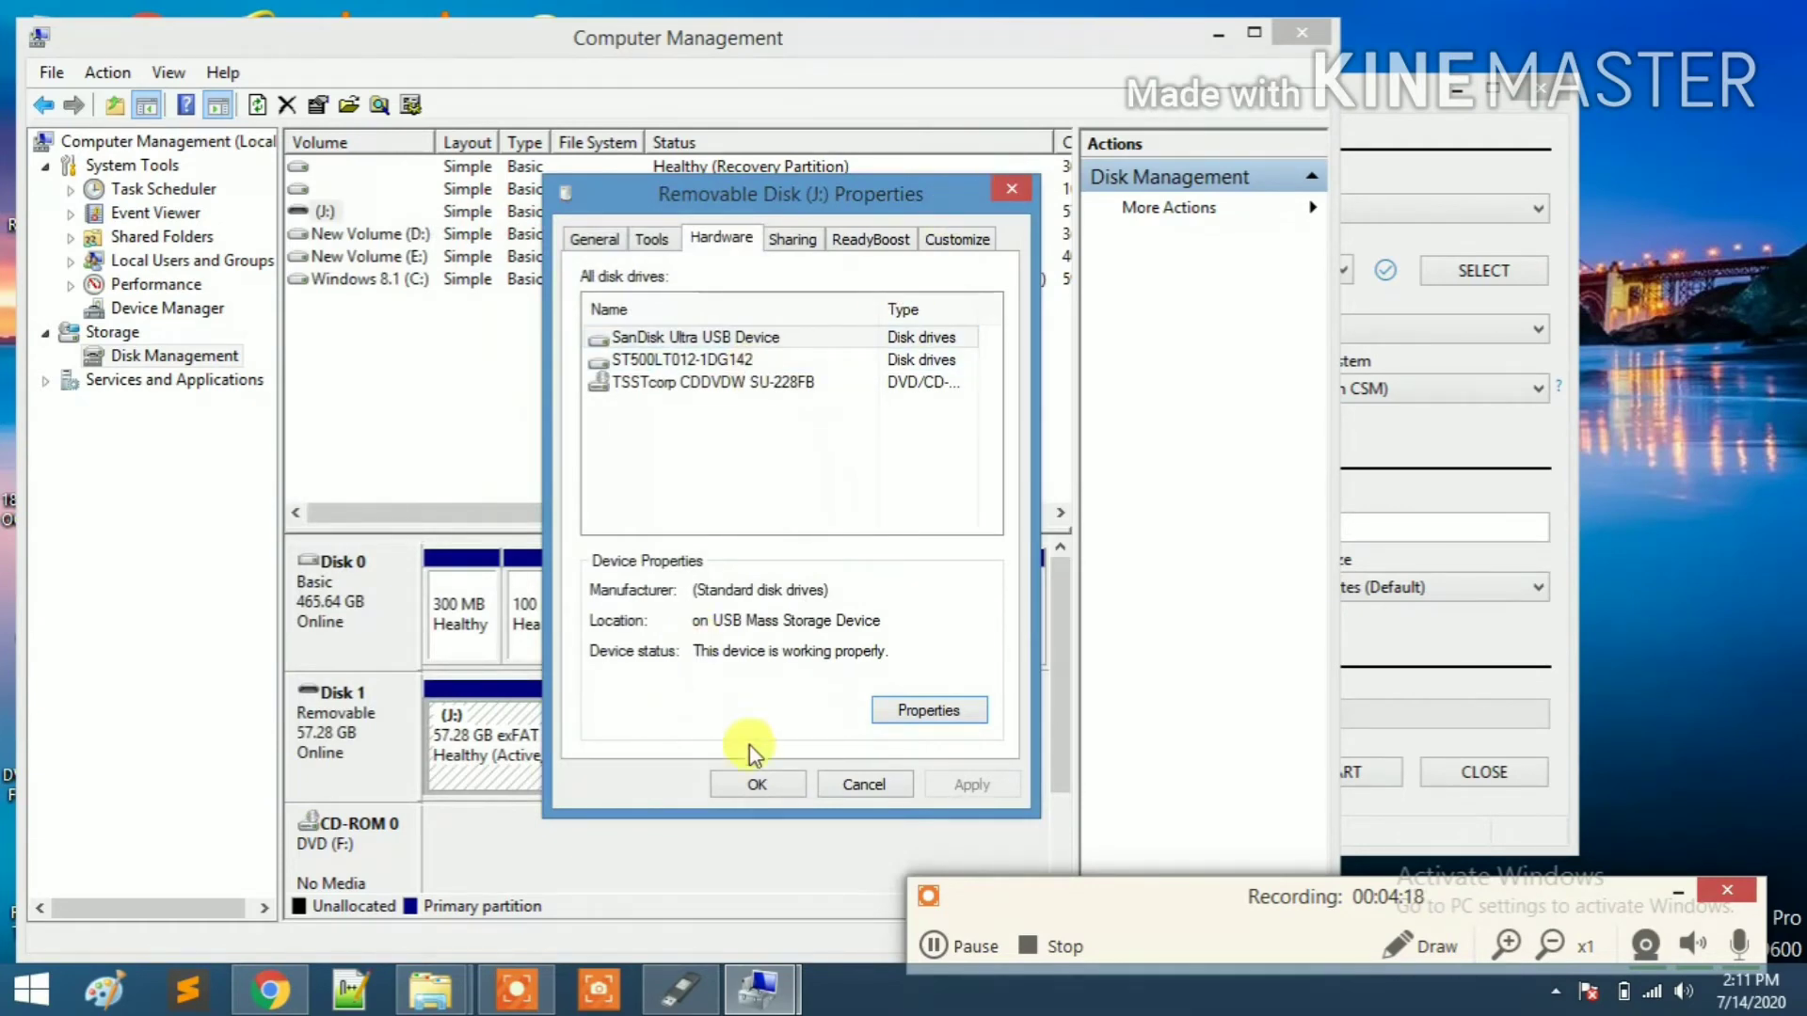
{"action": "left_click", "coordinate": [765, 783]}
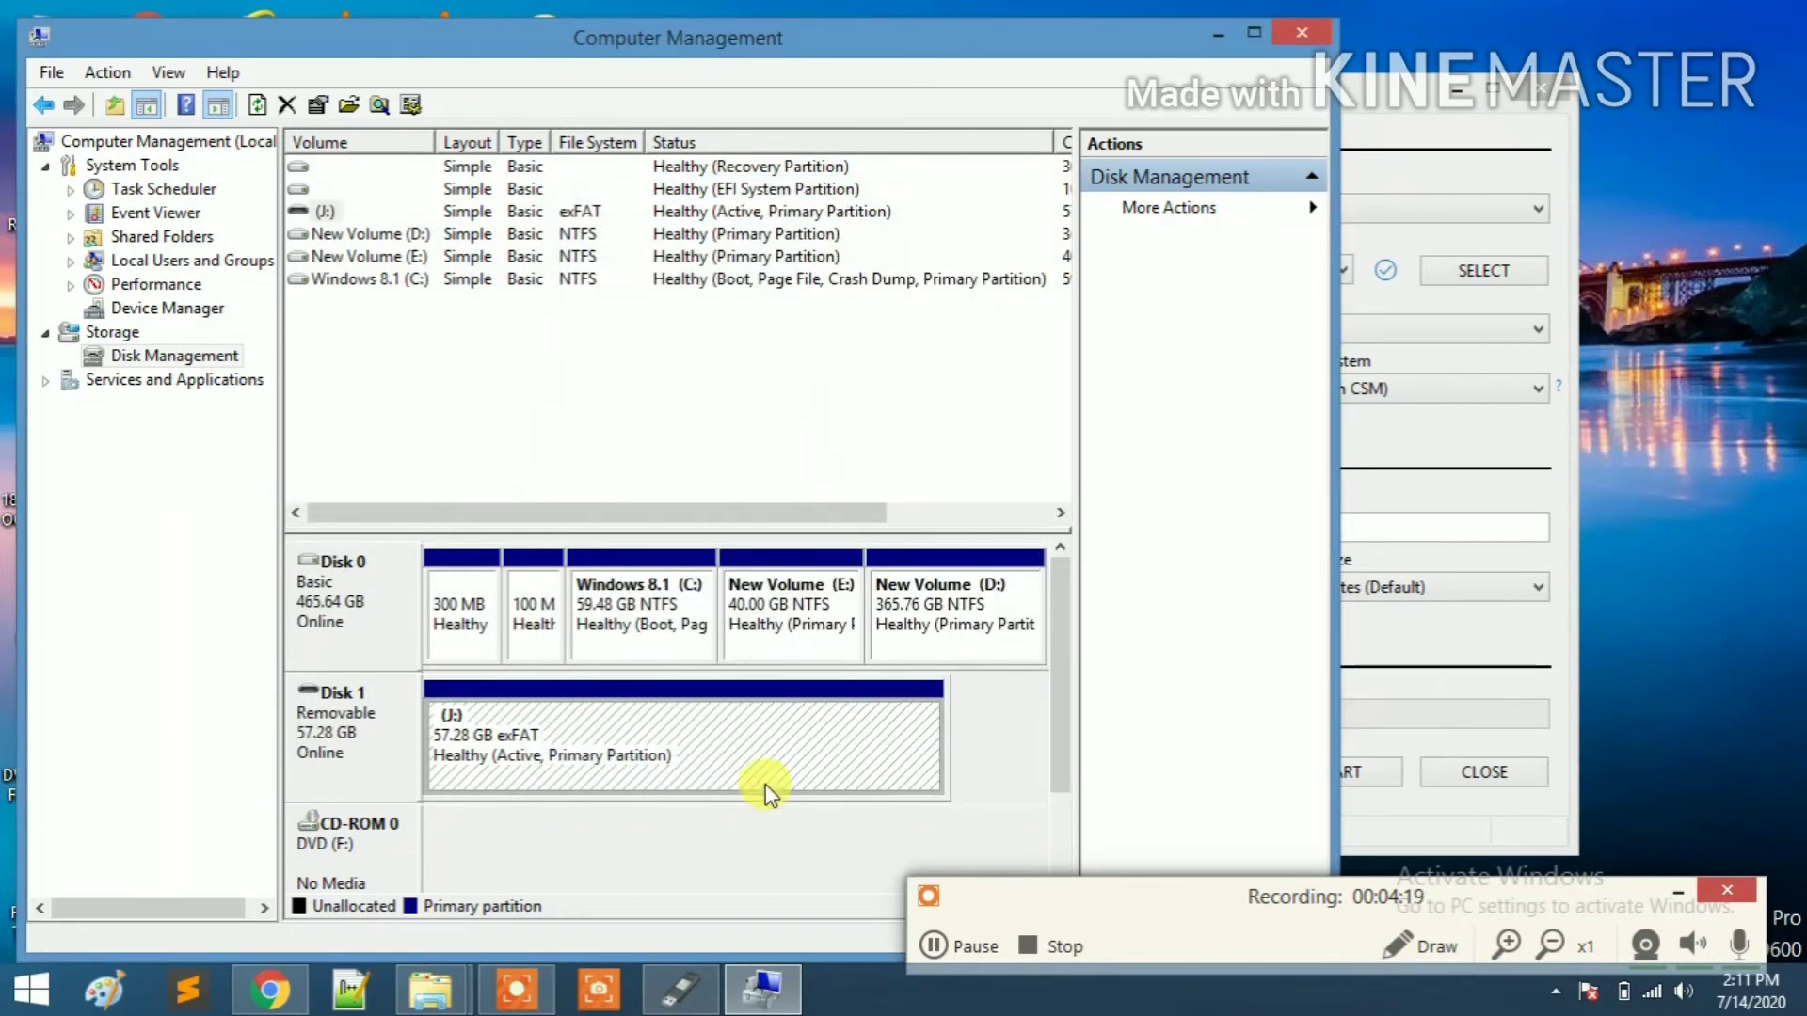
{"action": "left_click", "coordinate": [1302, 27]}
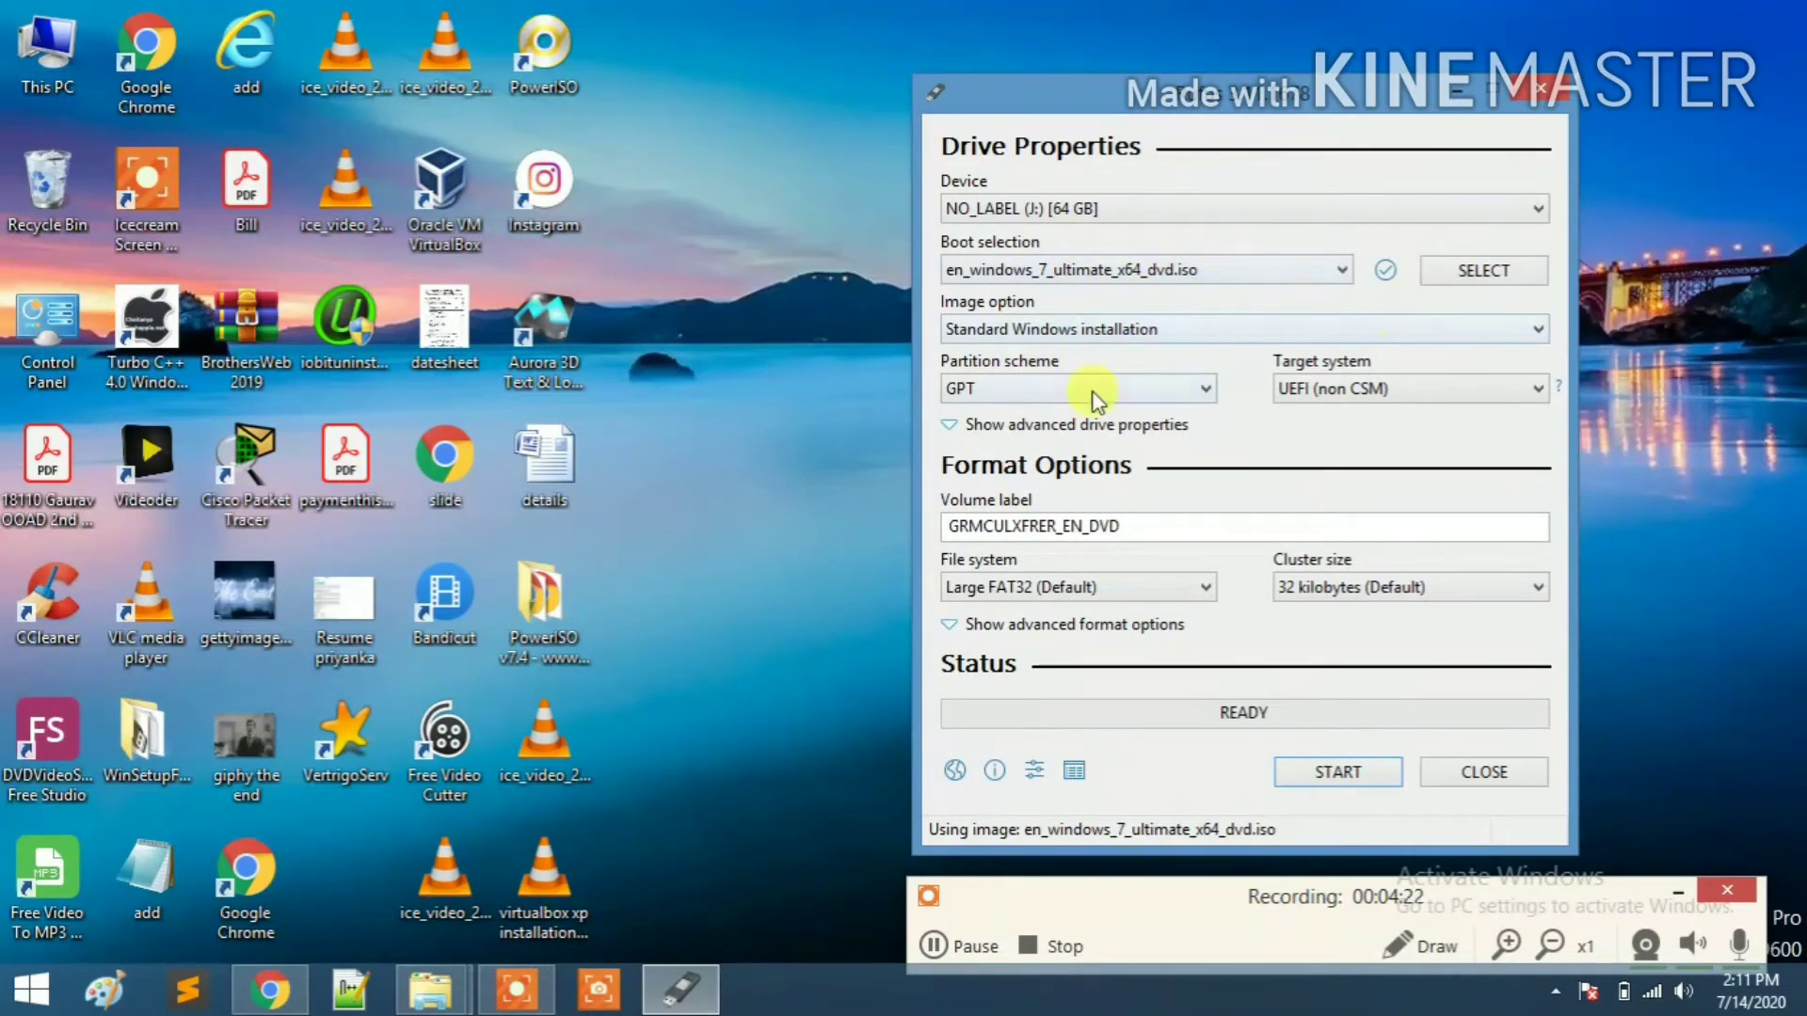
Keep the GPT partition scheme and drive J: selected, start writing the image, and accept destroying all data on the drive
{"action": "left_click", "coordinate": [1208, 398]}
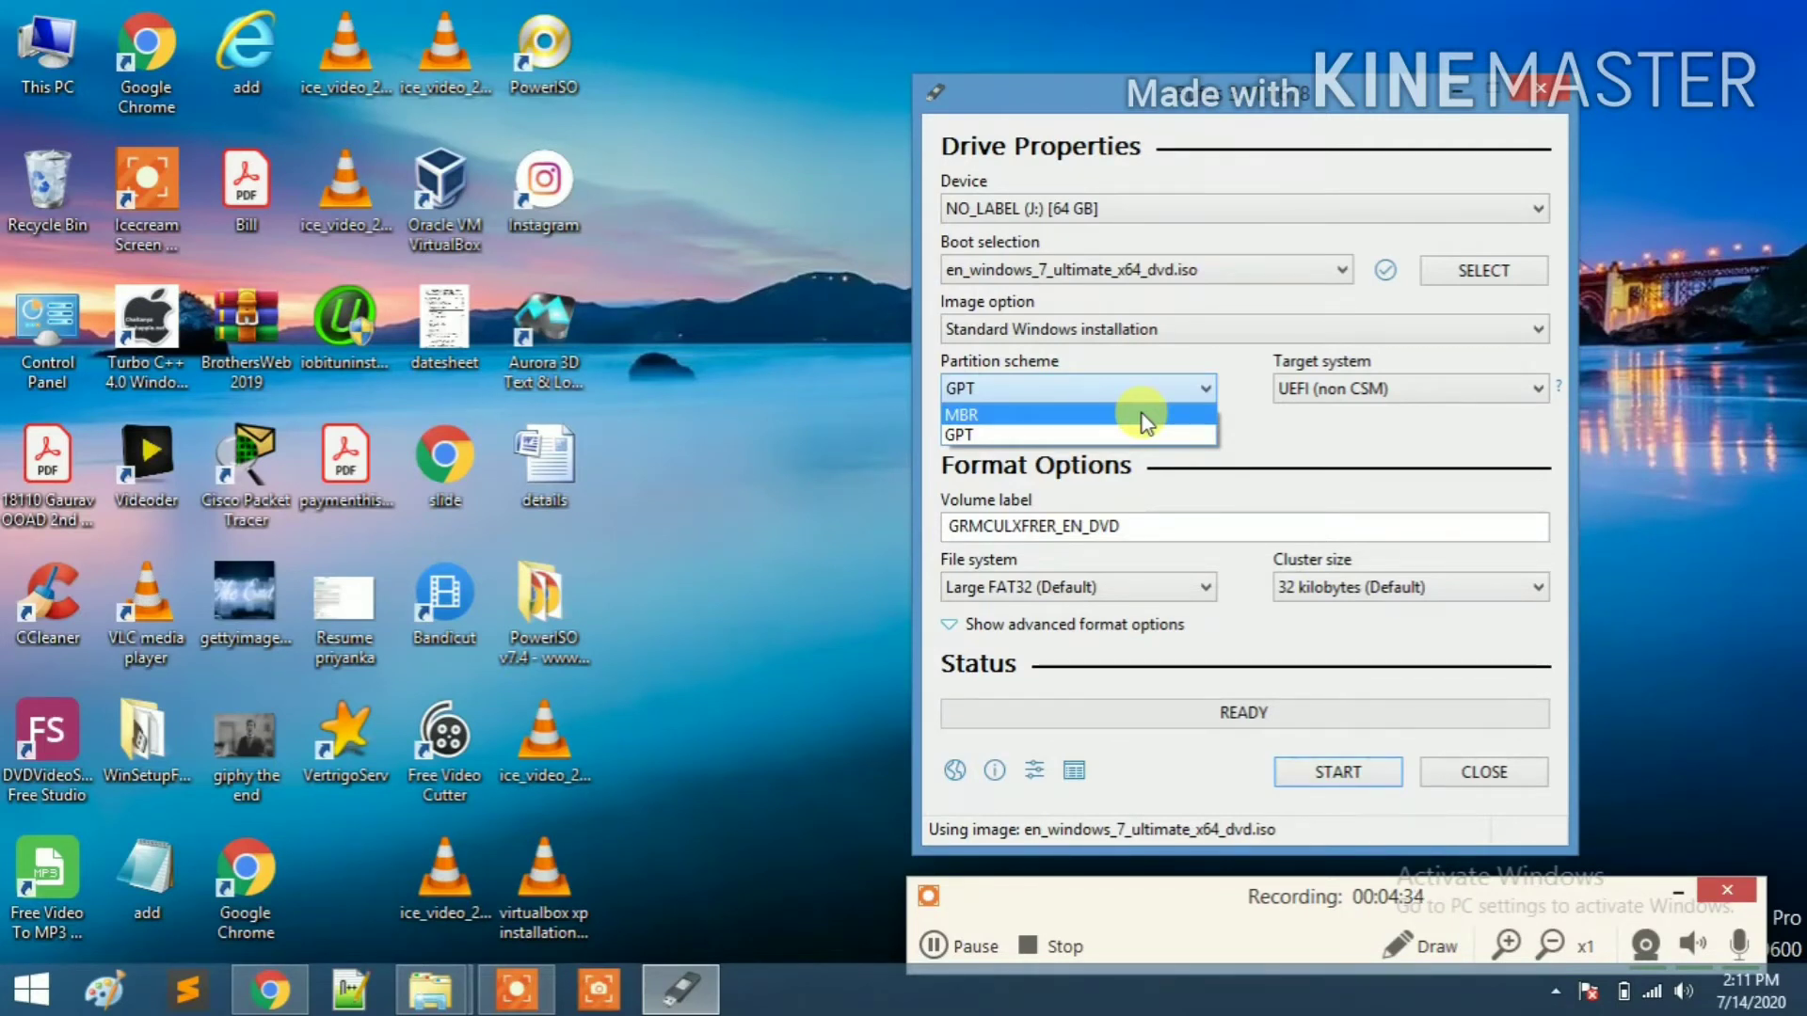
{"action": "left_click", "coordinate": [1317, 456]}
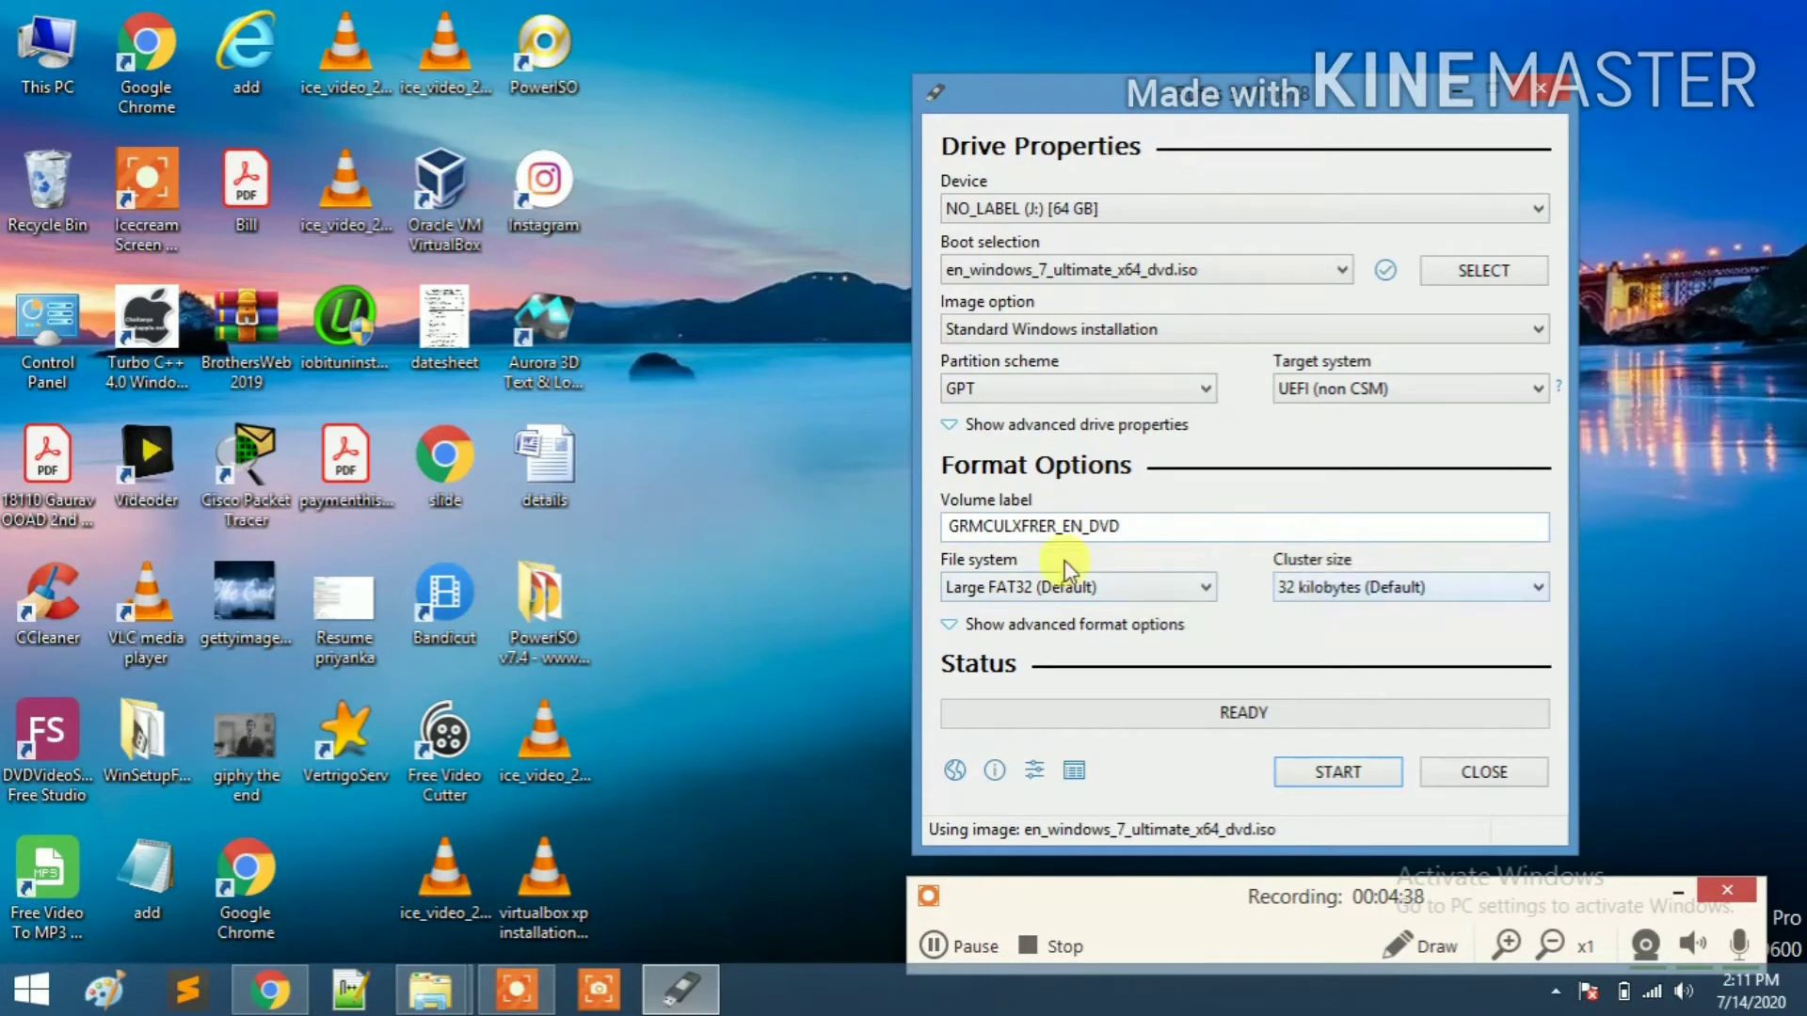
{"action": "left_click", "coordinate": [1176, 215]}
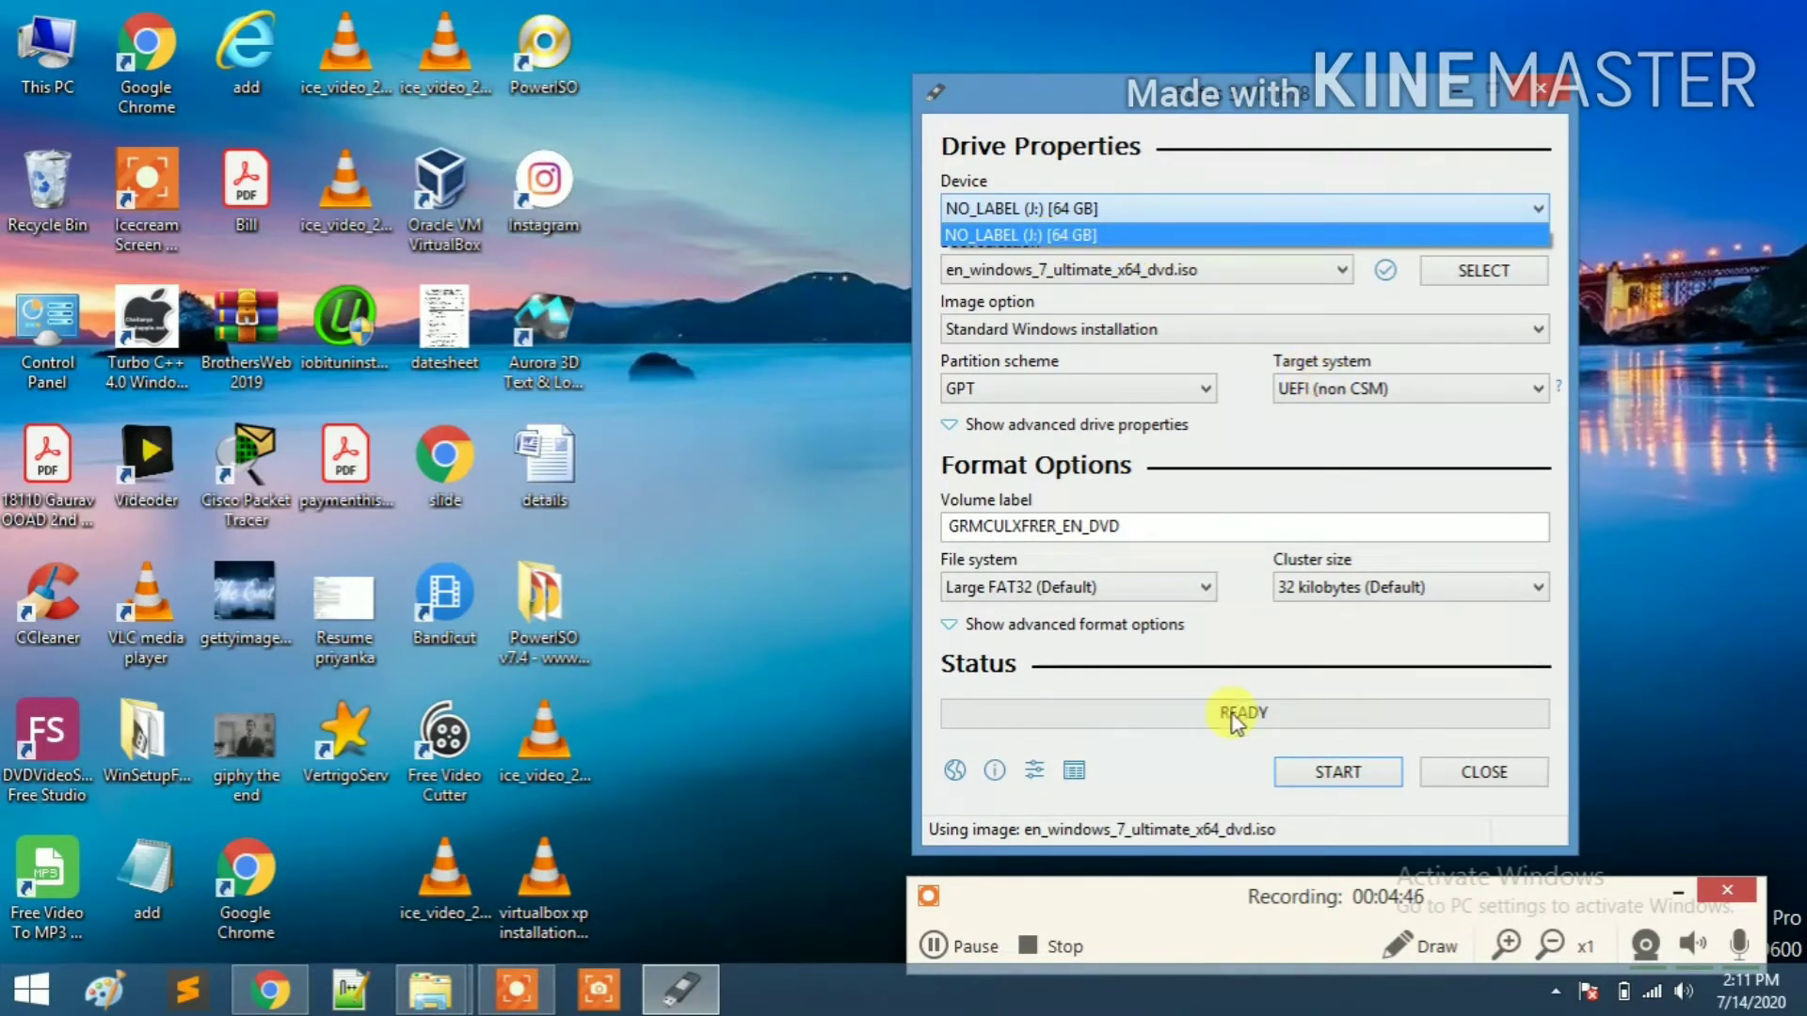
{"action": "left_click", "coordinate": [1240, 771]}
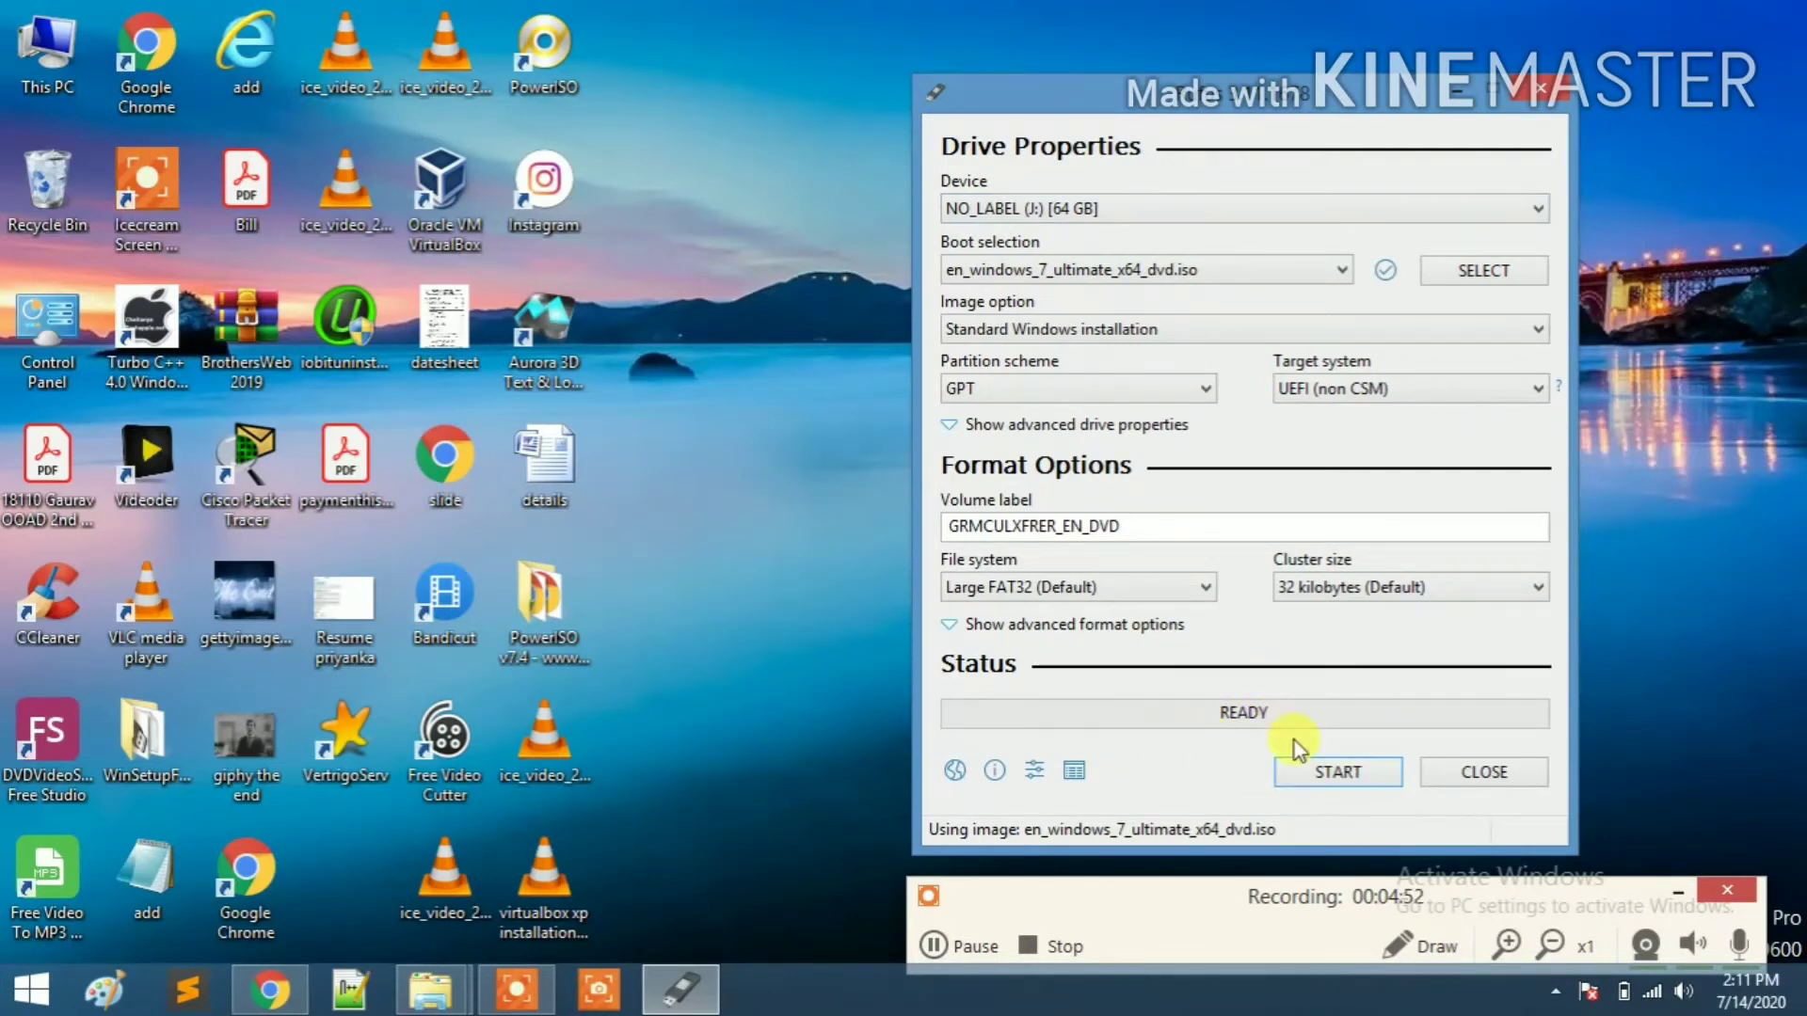
{"action": "left_click", "coordinate": [1342, 779]}
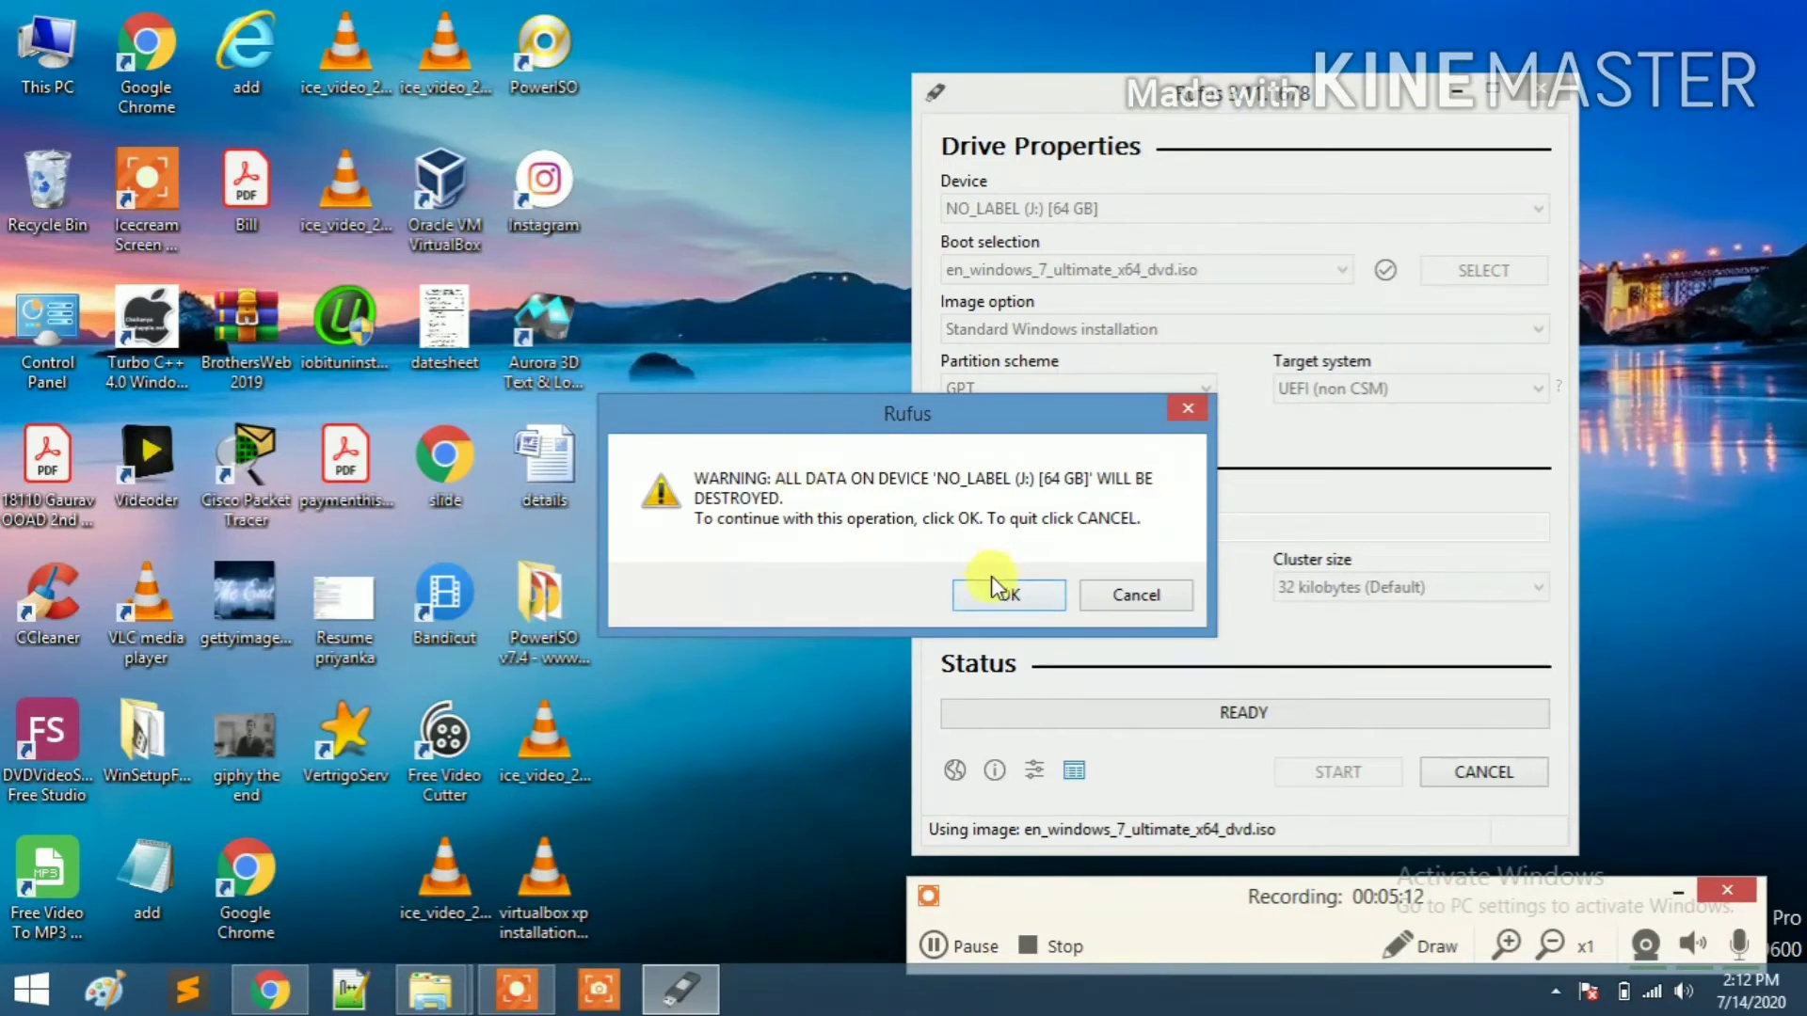
{"action": "left_click", "coordinate": [1001, 598]}
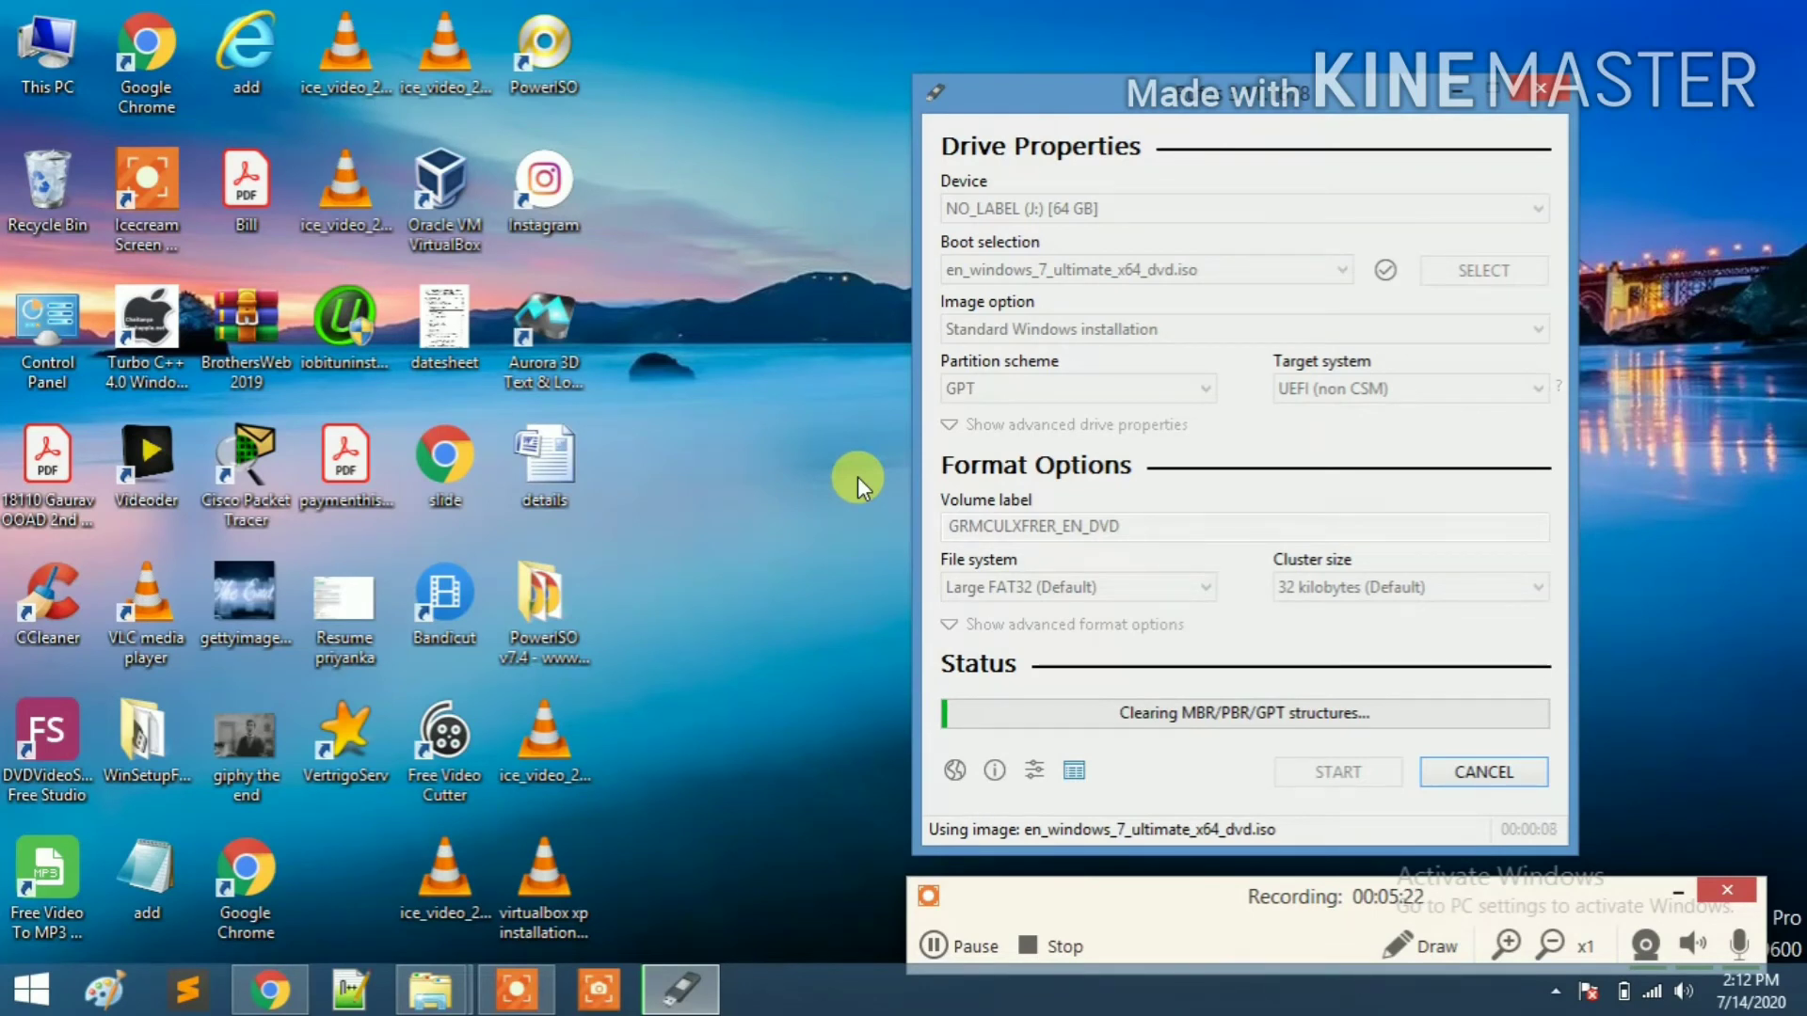
{"action": "left_click", "coordinate": [941, 943]}
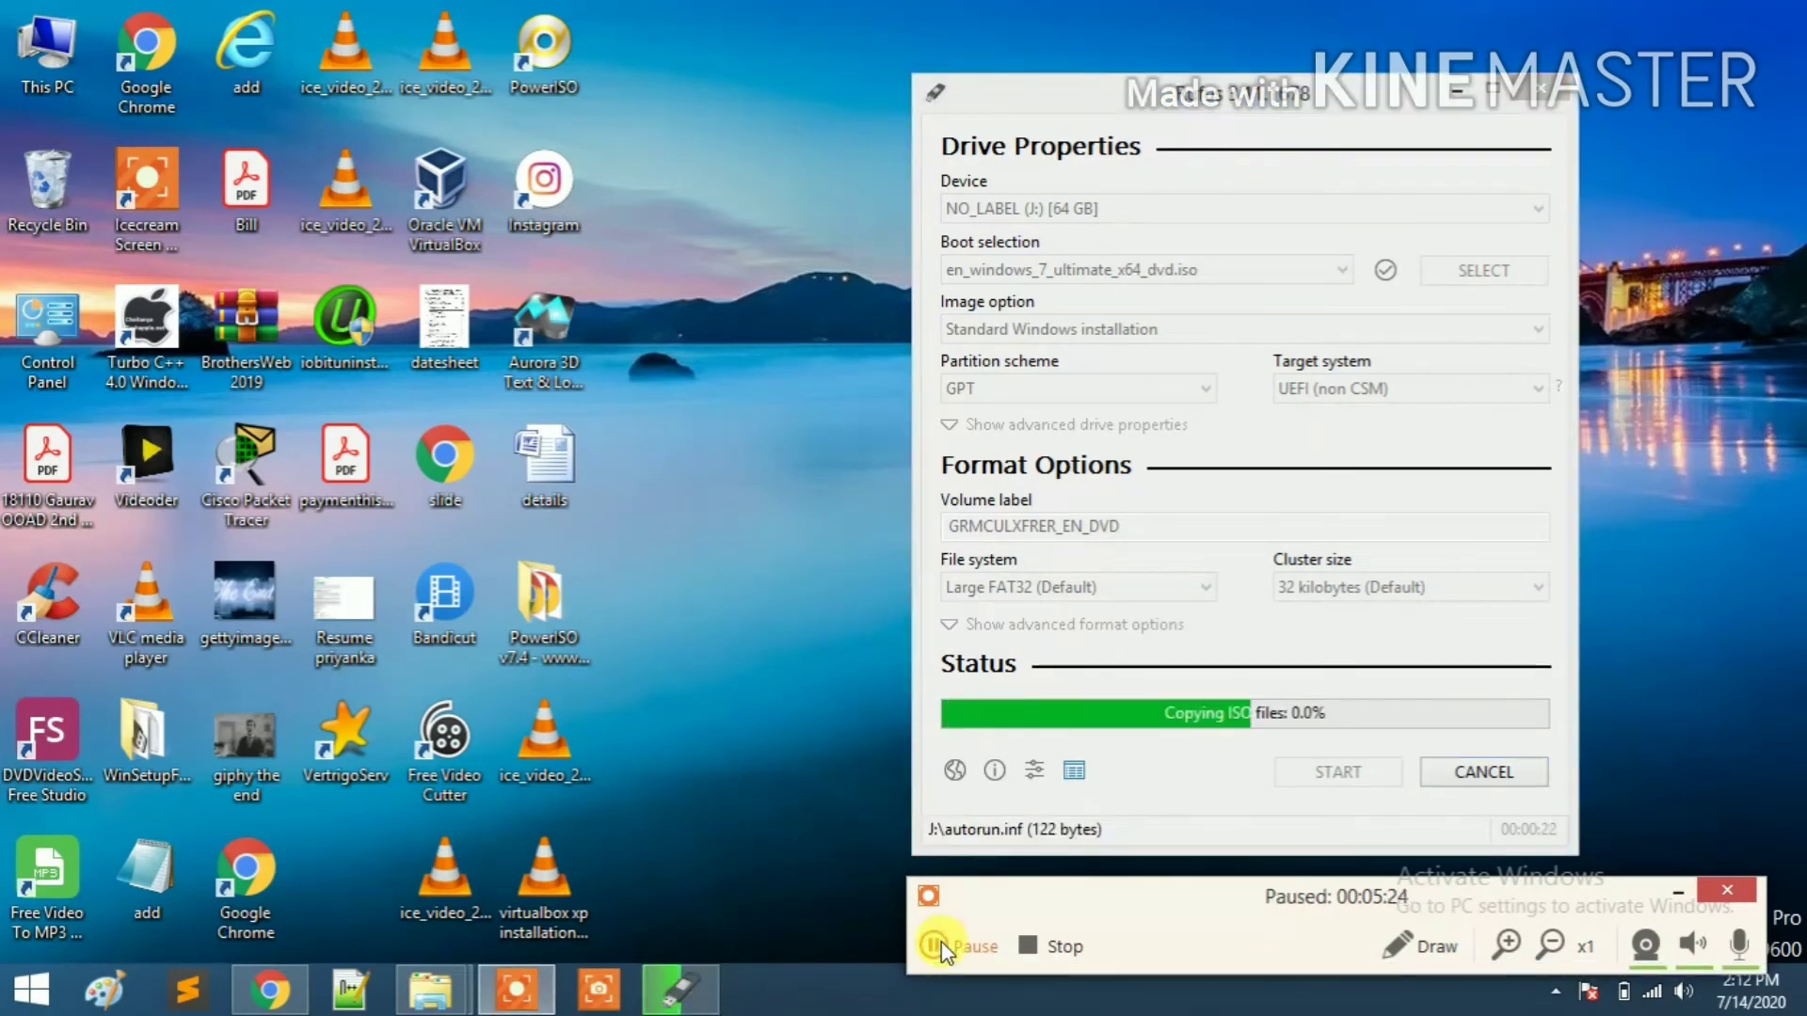
{"action": "left_click", "coordinate": [941, 945]}
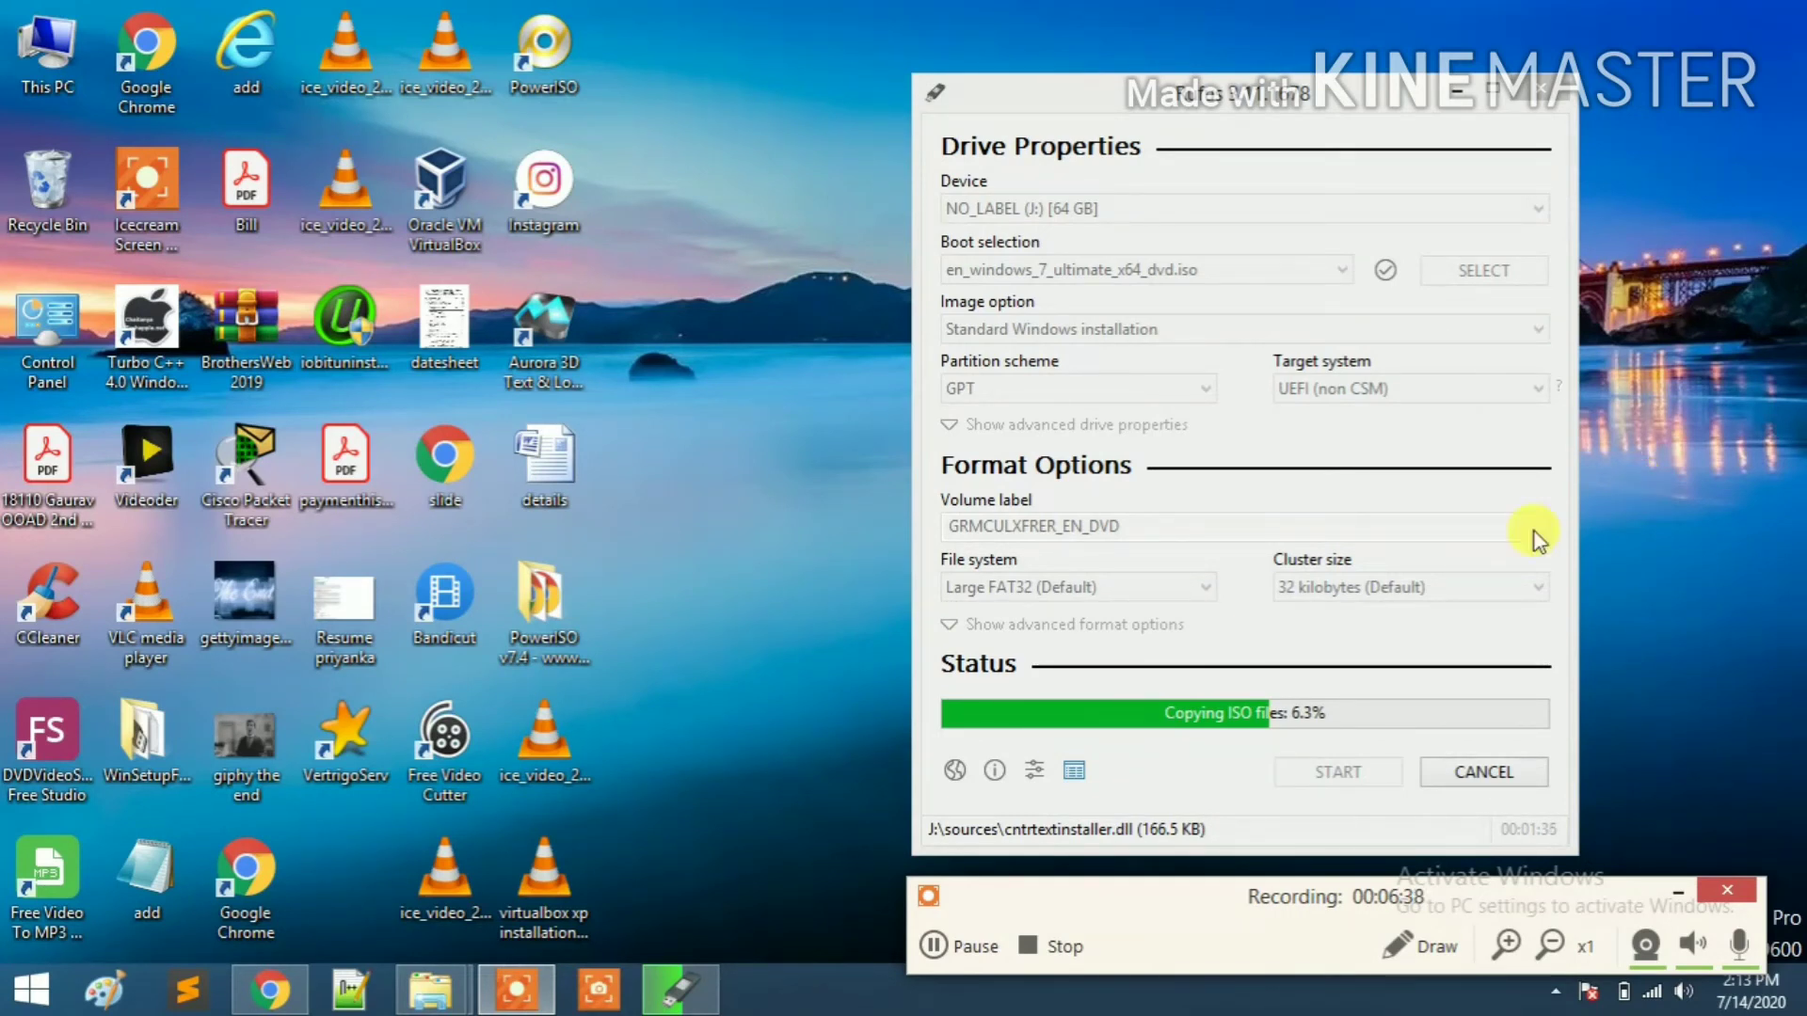
{"action": "left_click", "coordinate": [964, 944]}
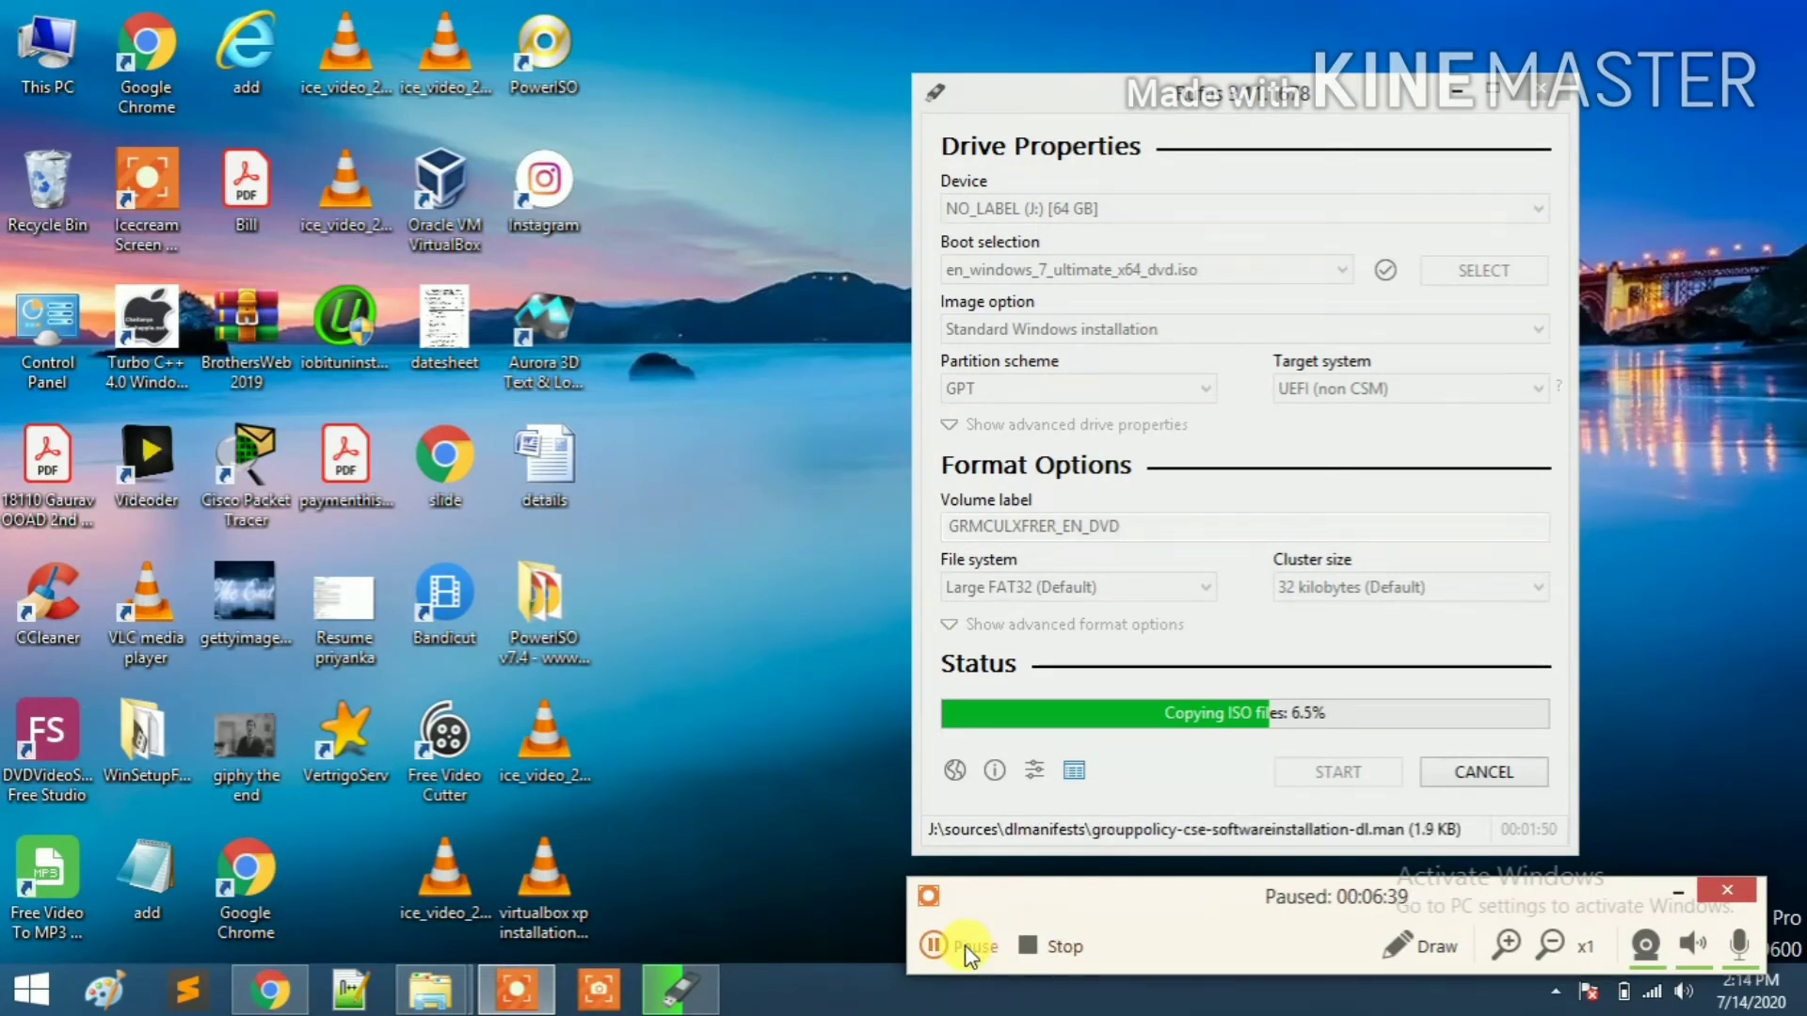
{"action": "left_click", "coordinate": [964, 944]}
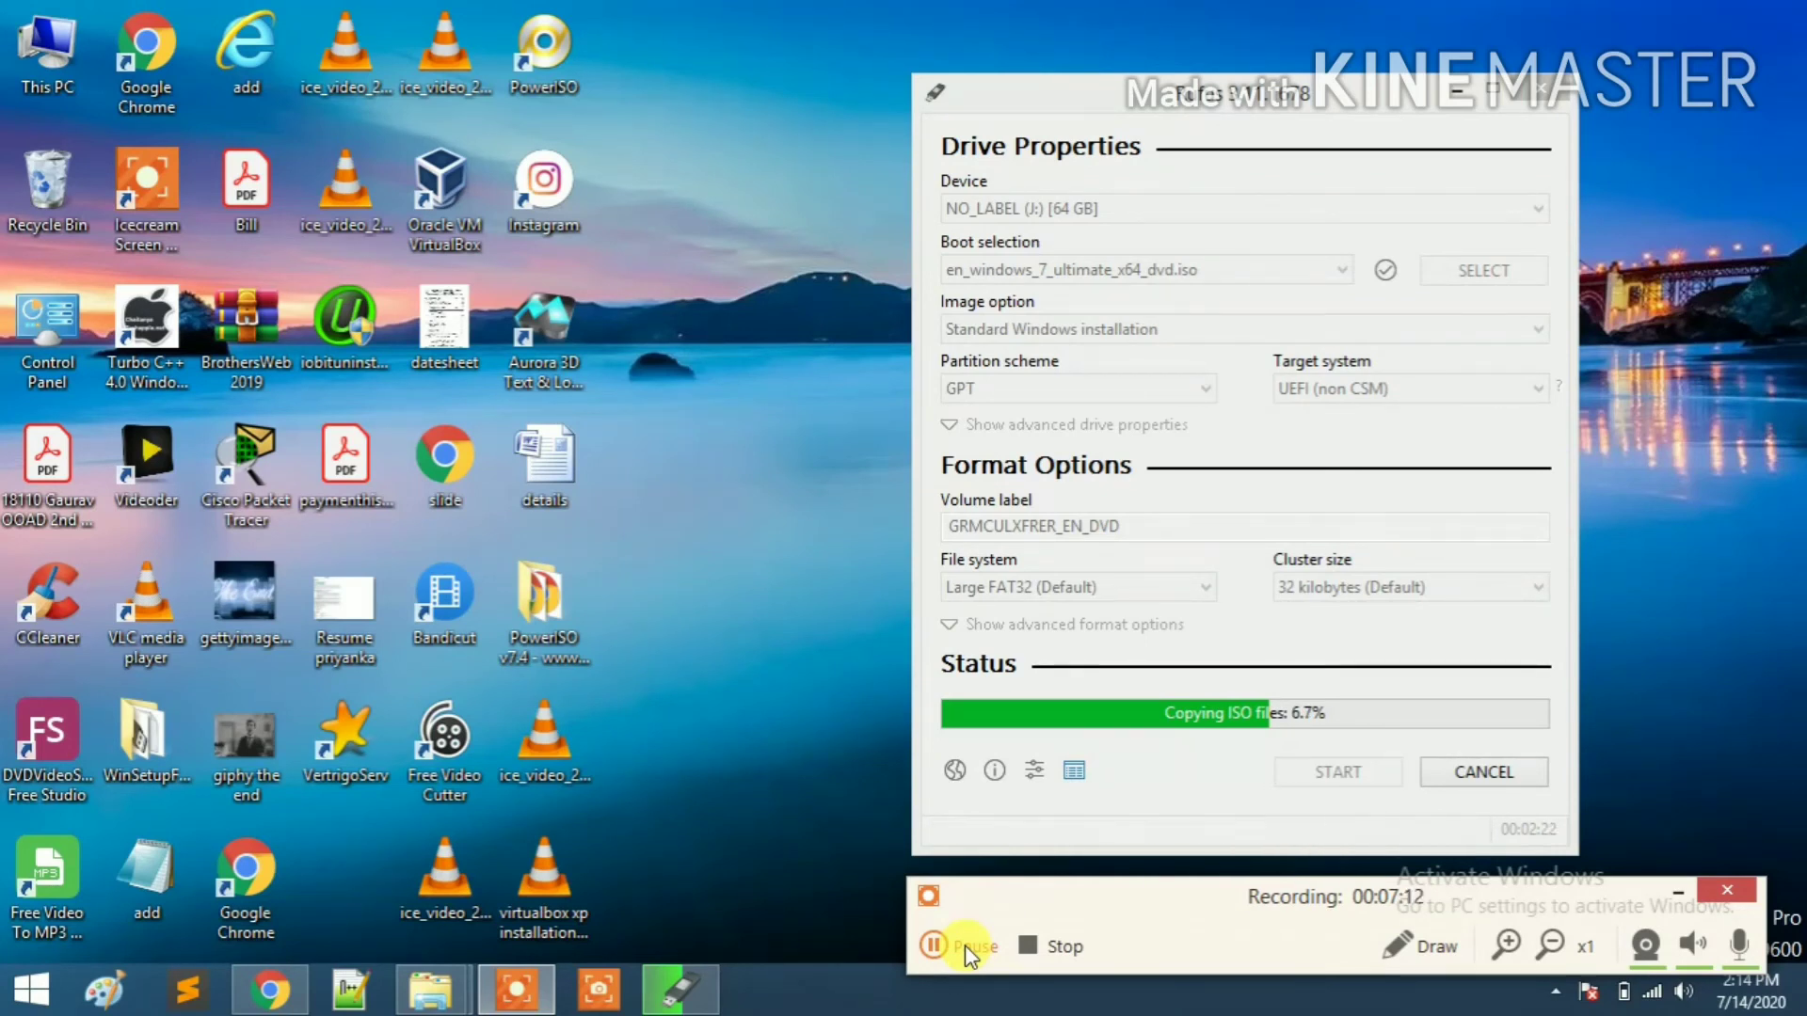
{"action": "left_click", "coordinate": [965, 946]}
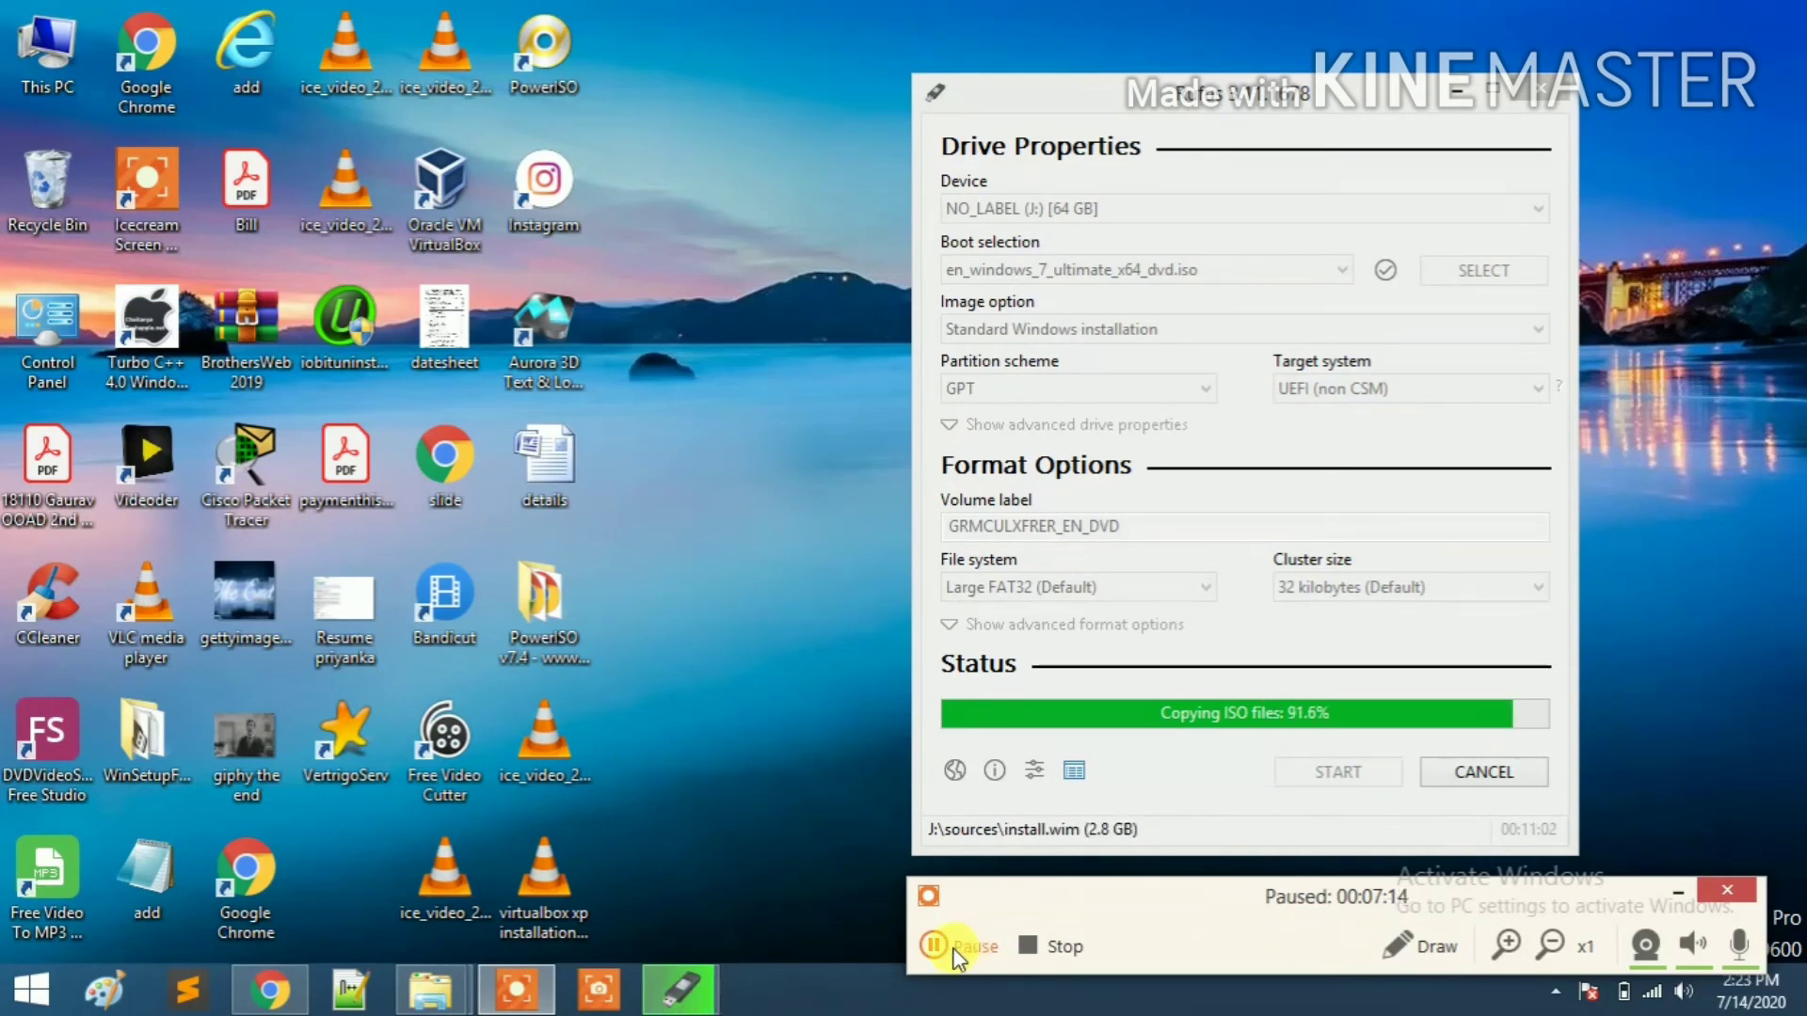
{"action": "left_click", "coordinate": [958, 952]}
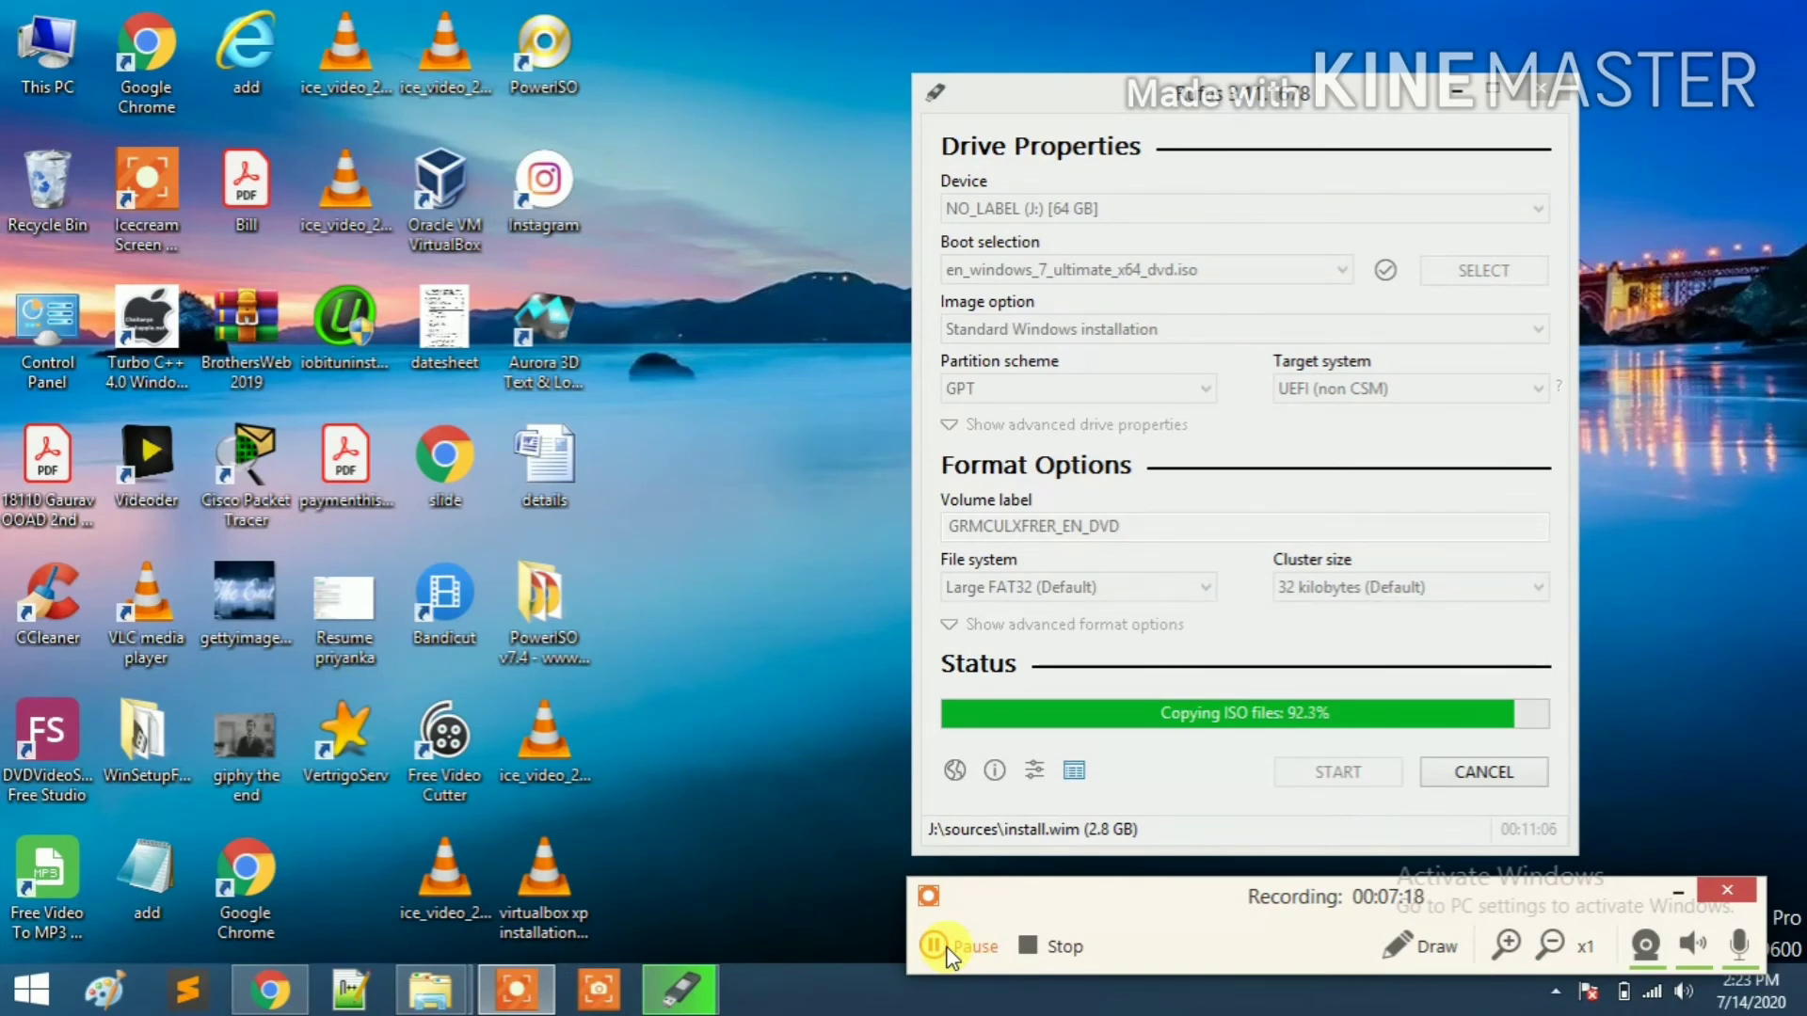
{"action": "left_click", "coordinate": [979, 948]}
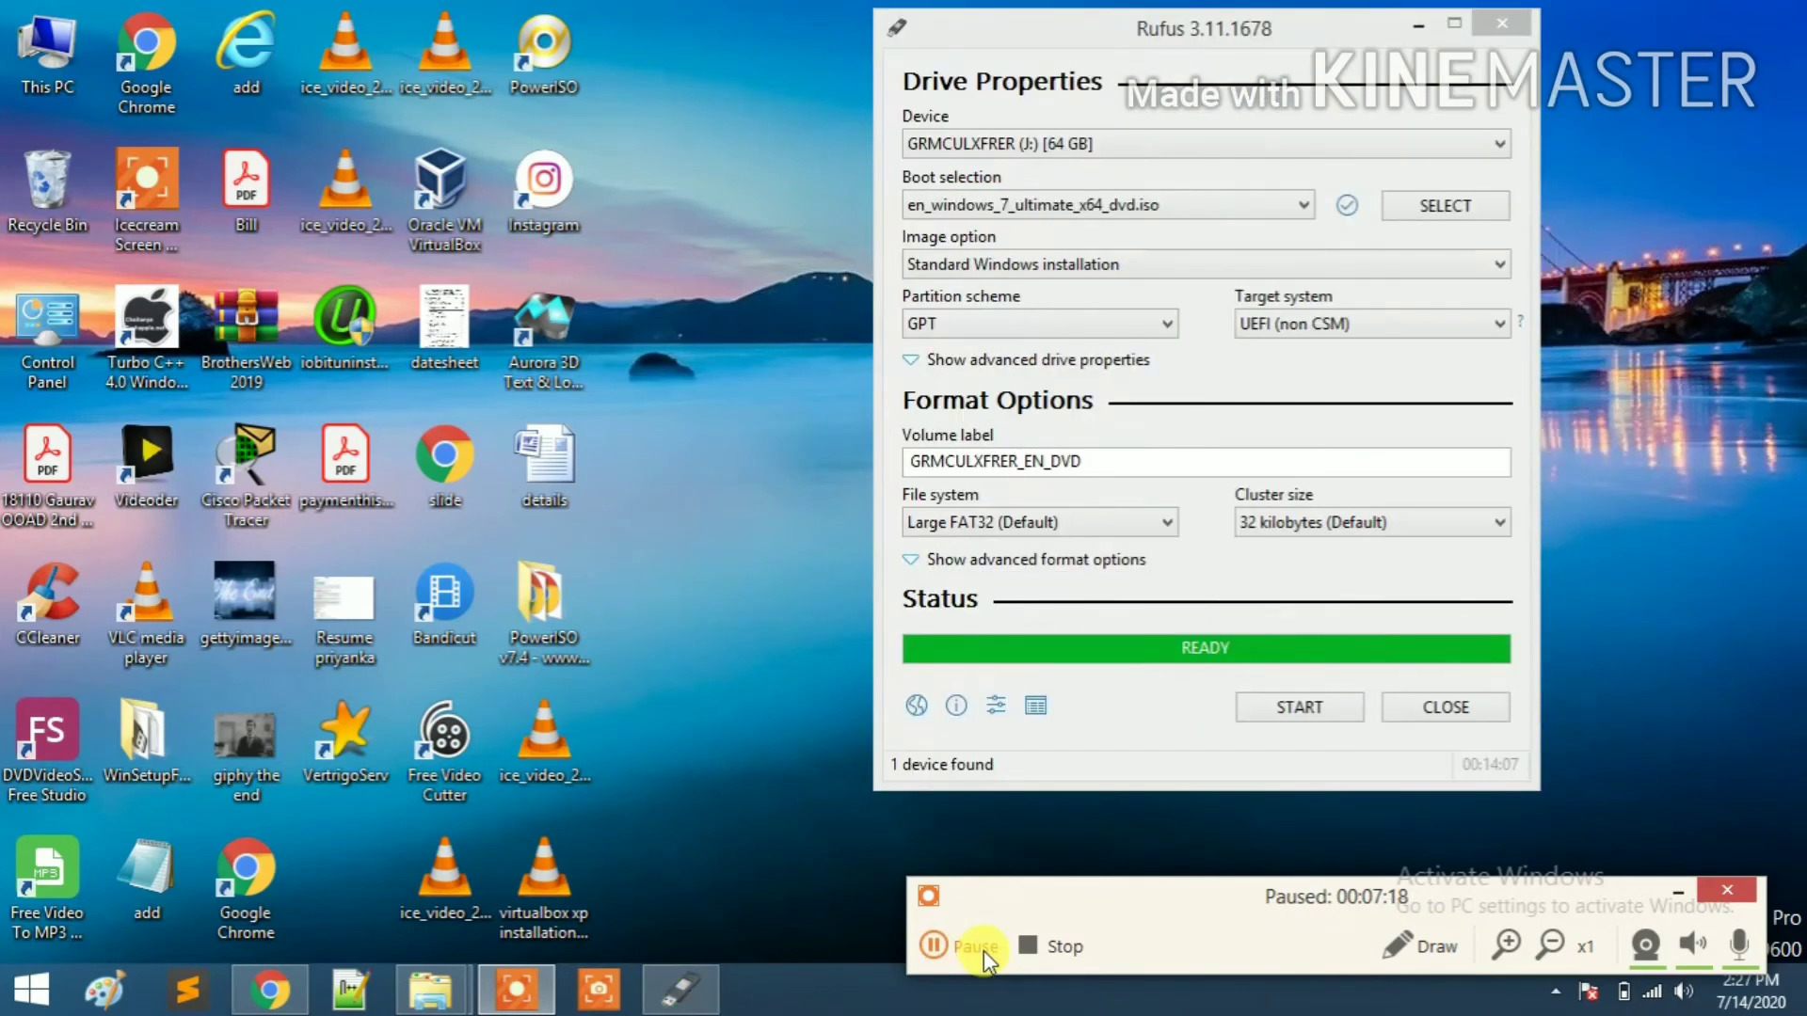
{"action": "left_click", "coordinate": [984, 951]}
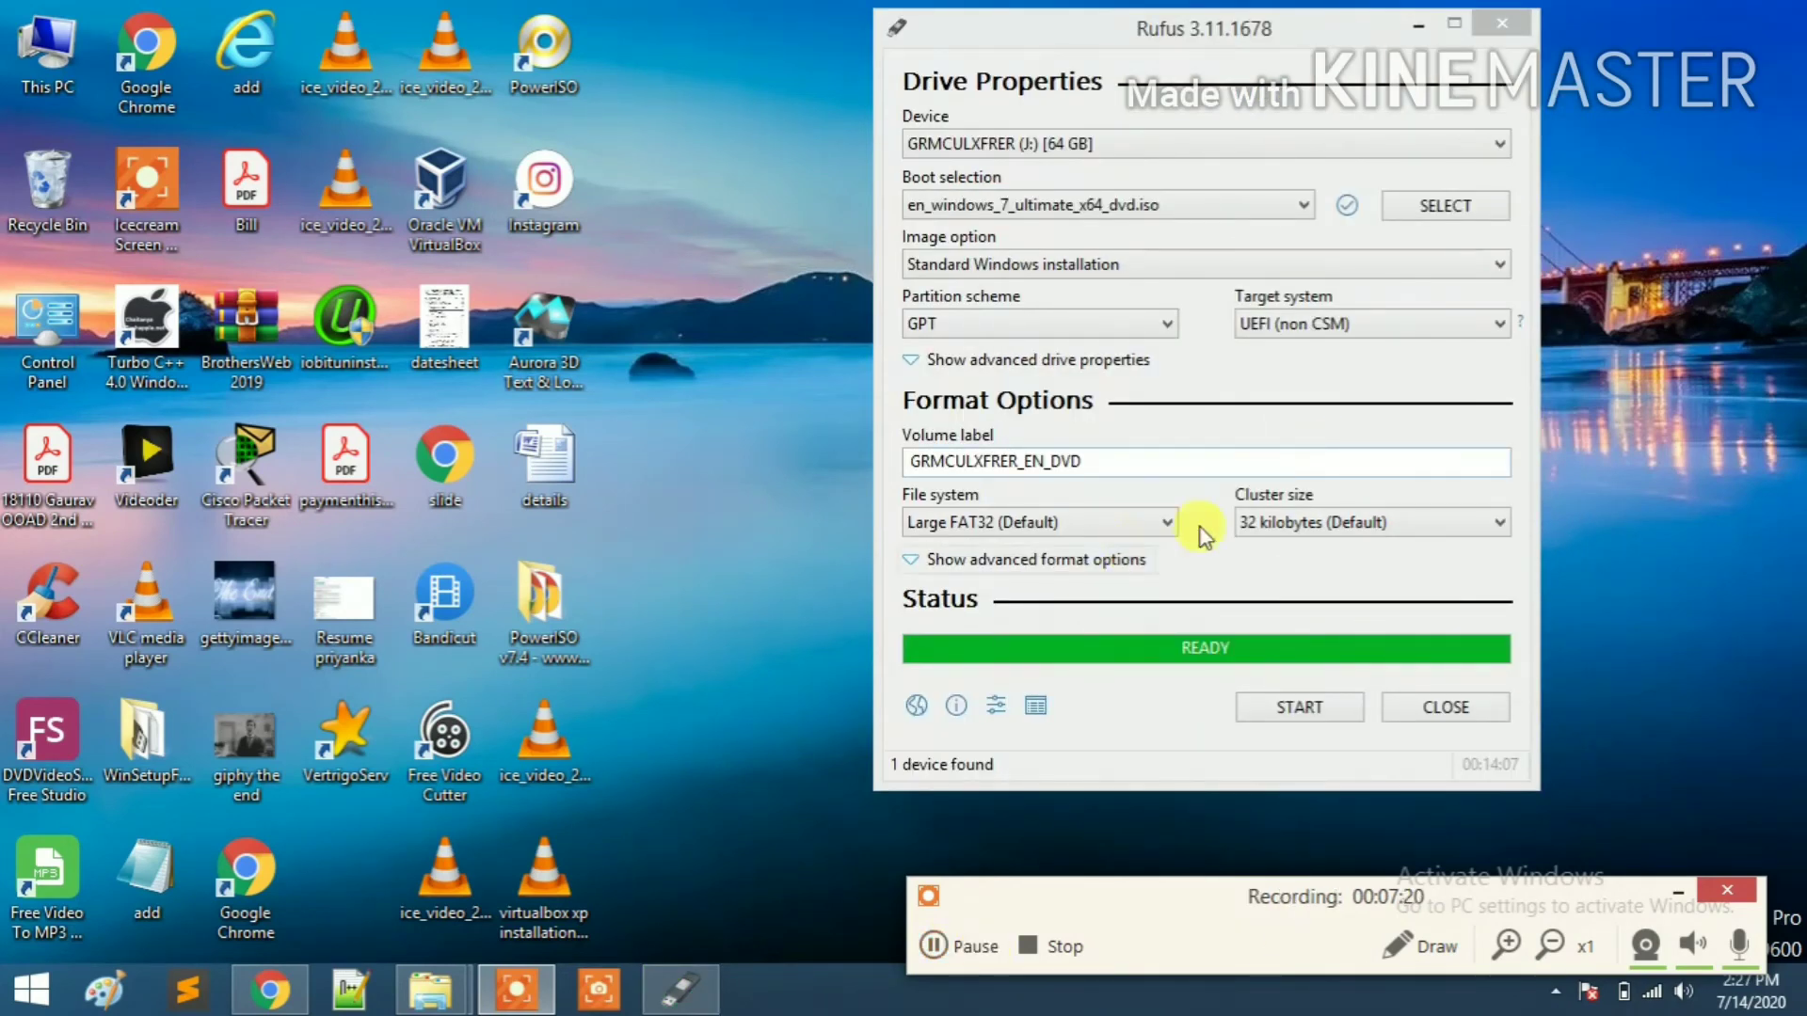
Close Rufus and refresh the desktop
{"action": "left_click", "coordinate": [1280, 704]}
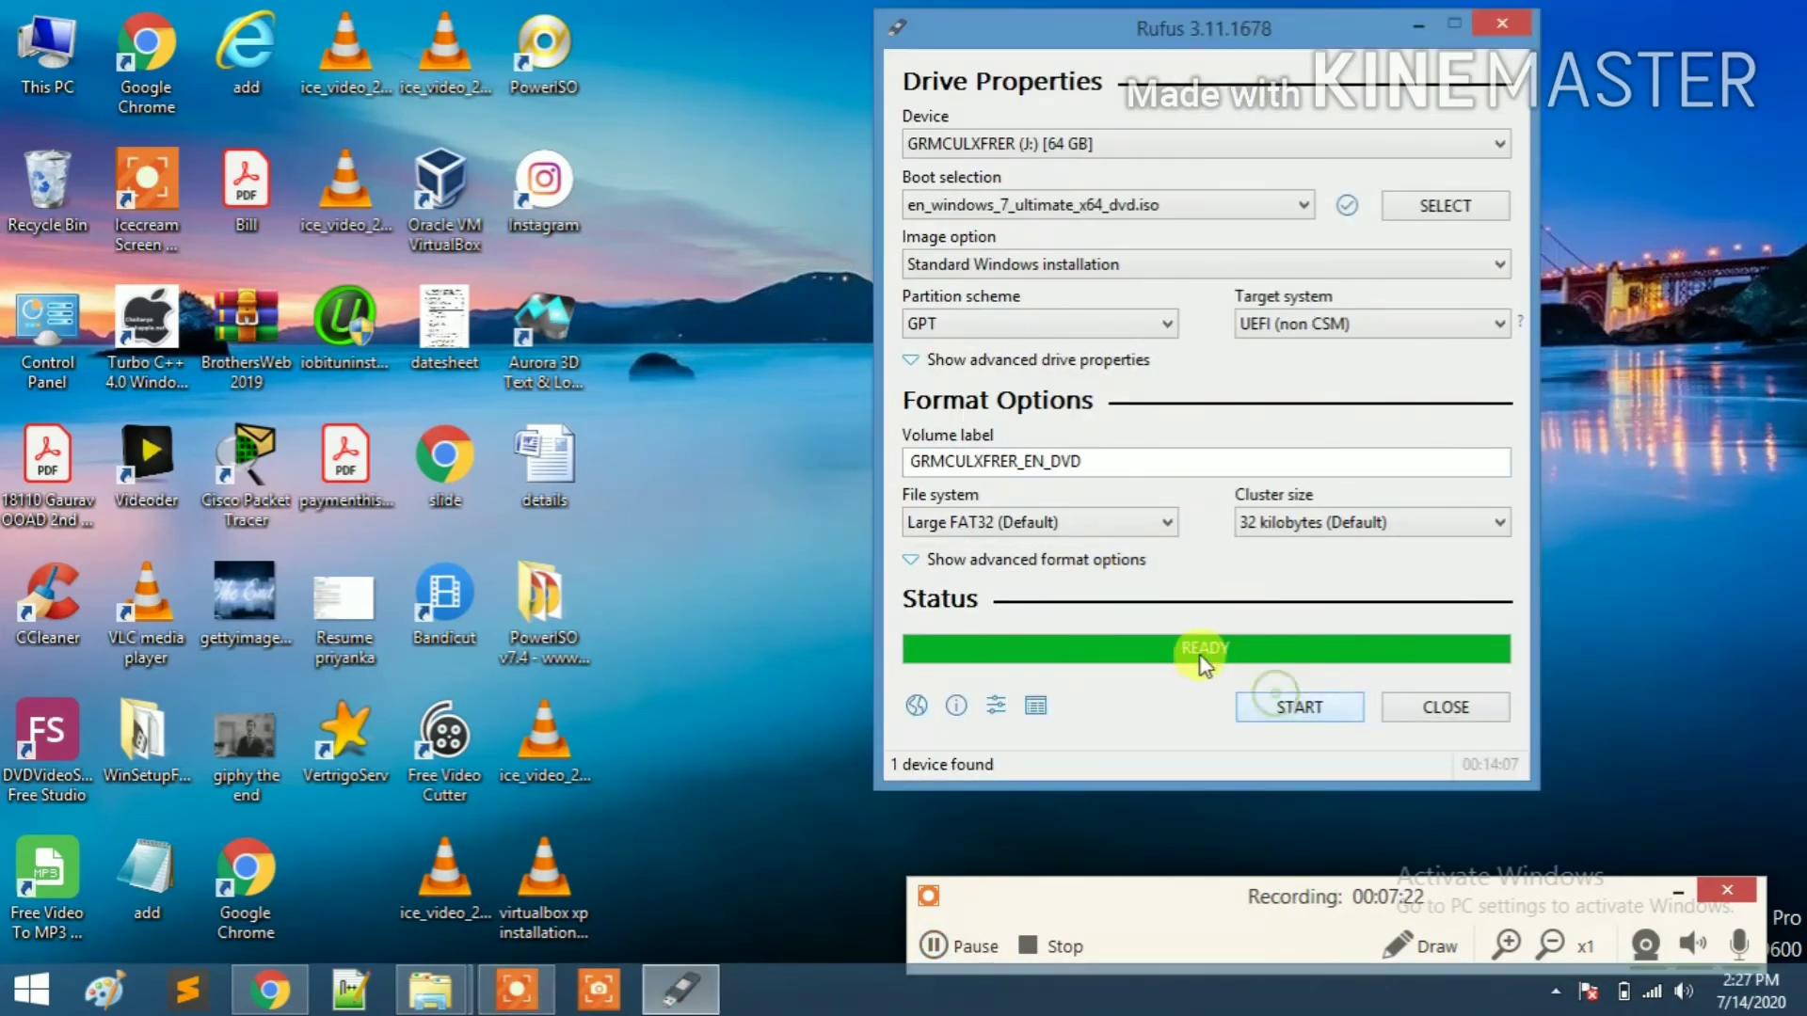
{"action": "left_click", "coordinate": [1448, 708]}
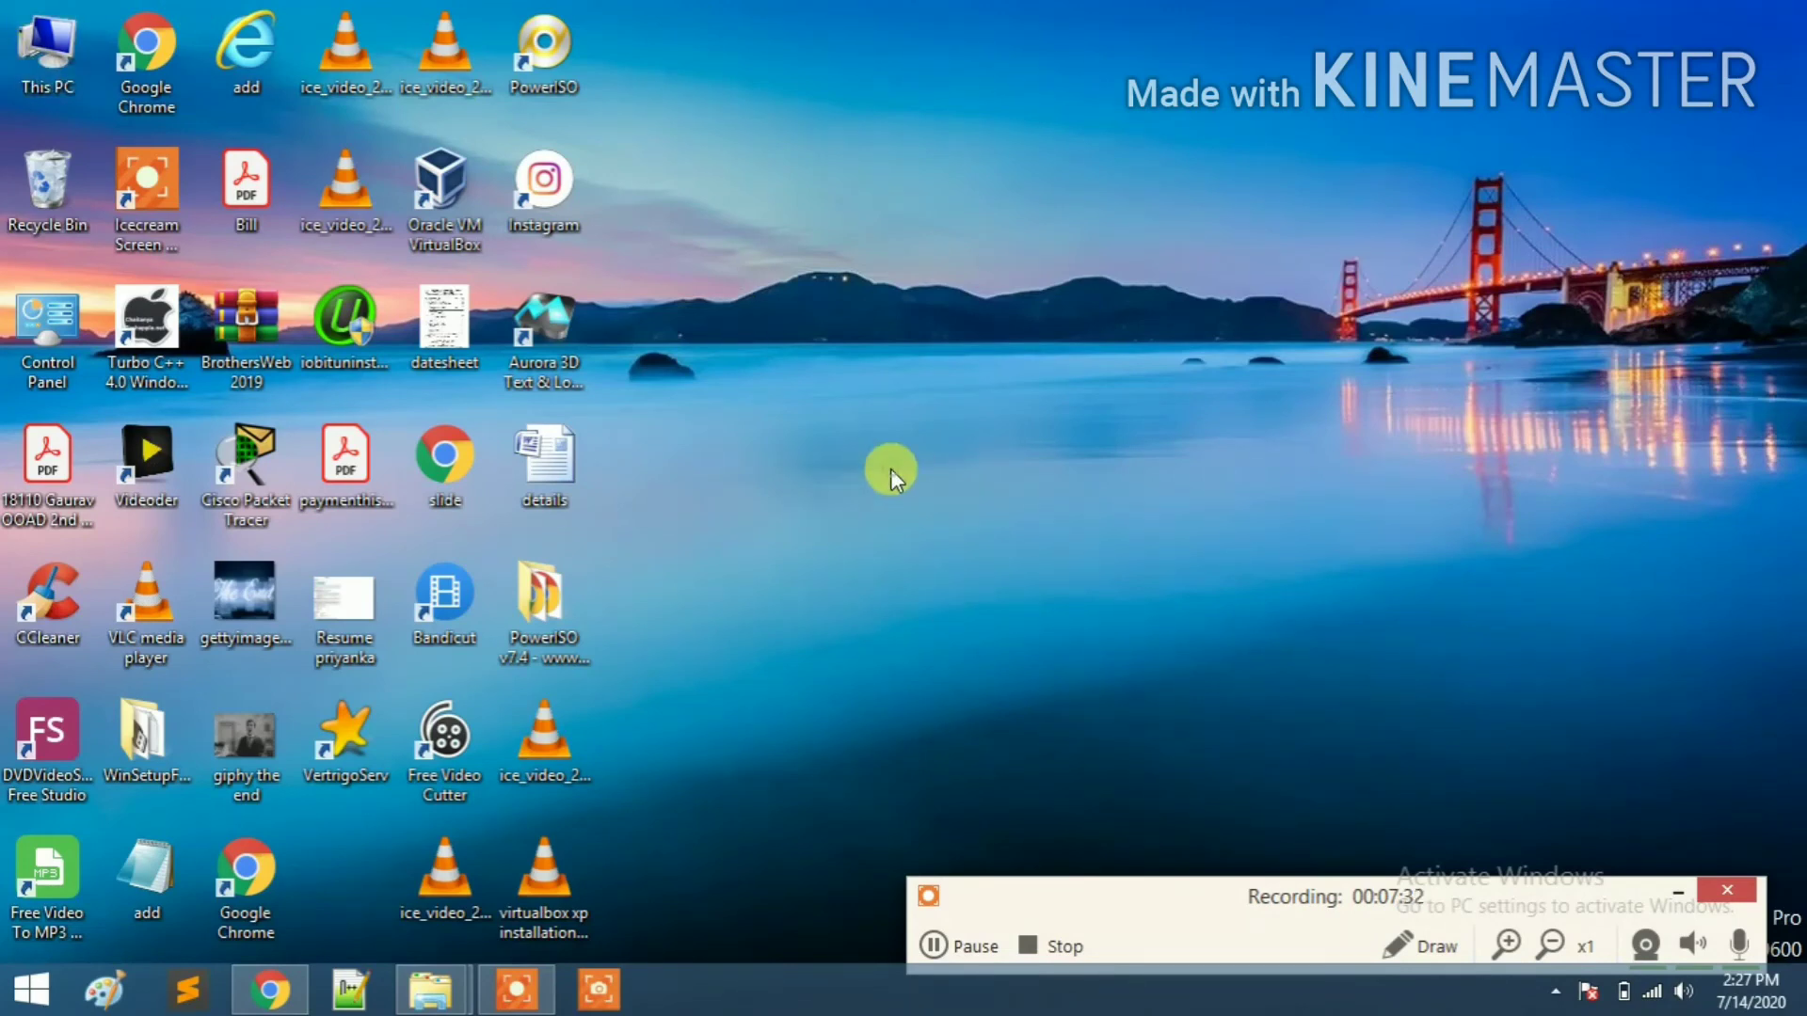
{"action": "key", "text": "F5"}
{"action": "key", "text": "F5"}
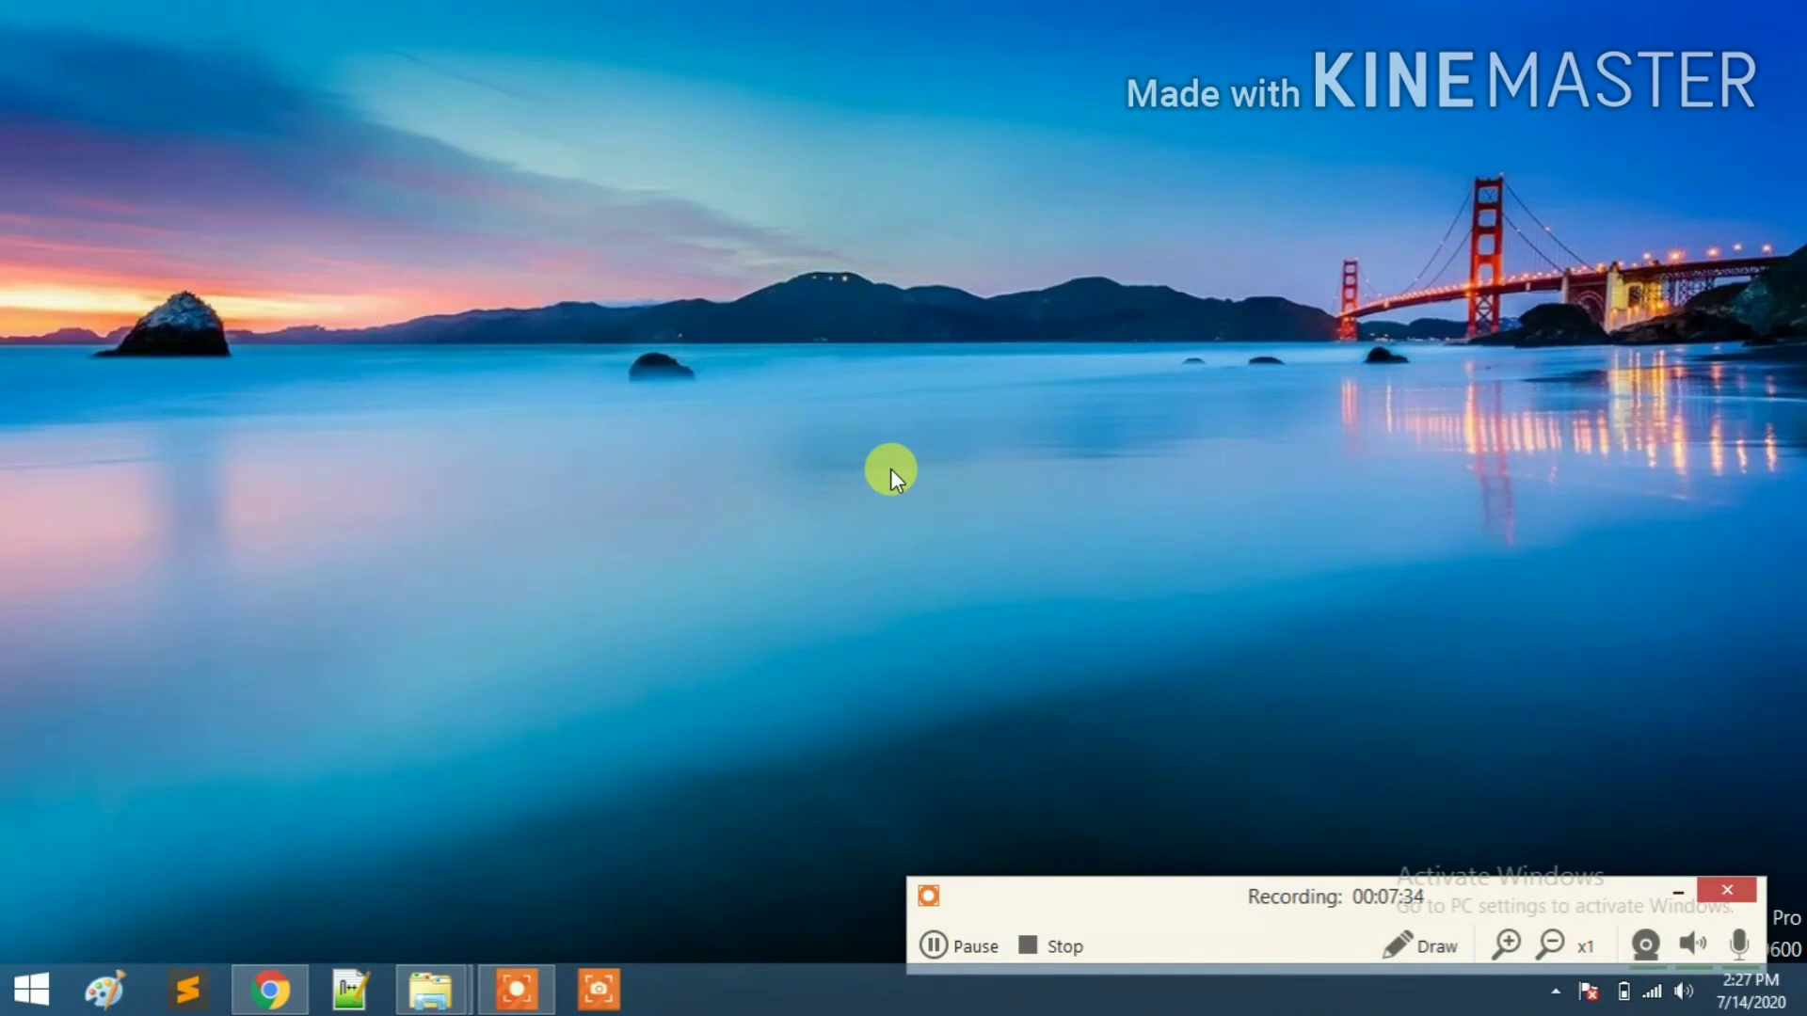
{"action": "left_click", "coordinate": [934, 941]}
{"action": "left_click", "coordinate": [949, 957]}
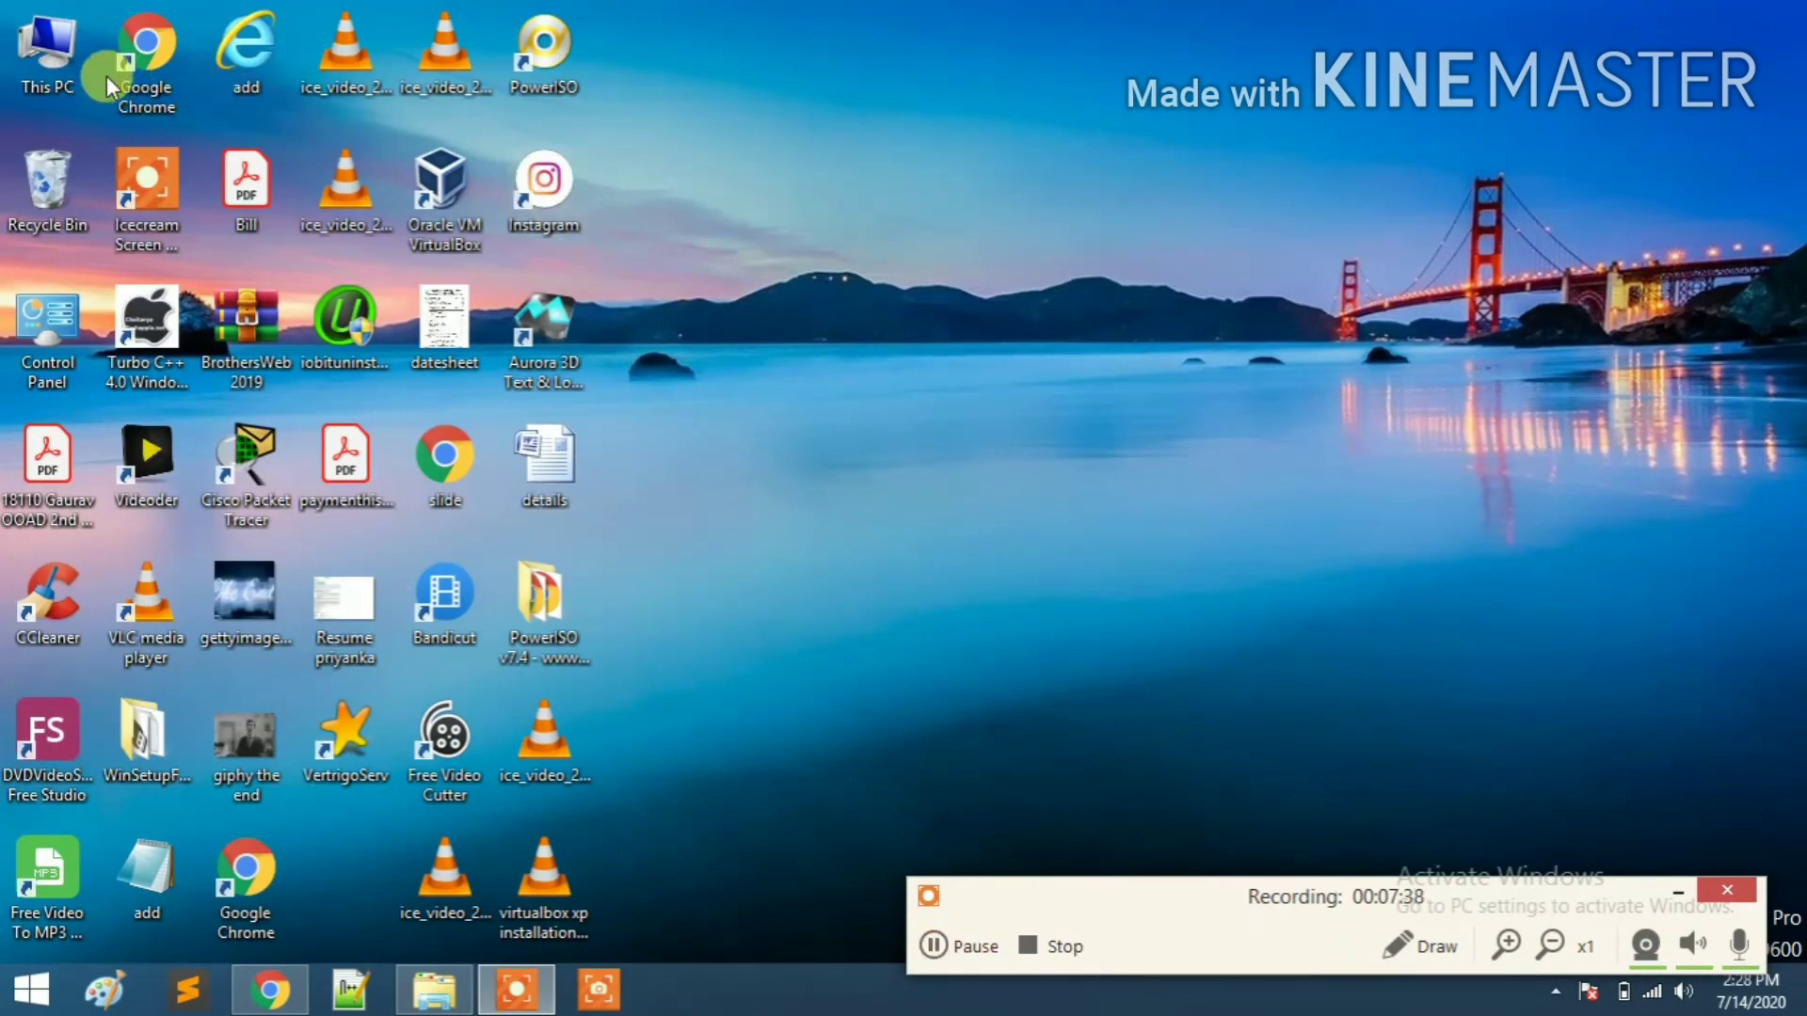
Open This PC and display the contents of the removable drive GRMCULXFRER (J:)
{"action": "double_click", "coordinate": [71, 71]}
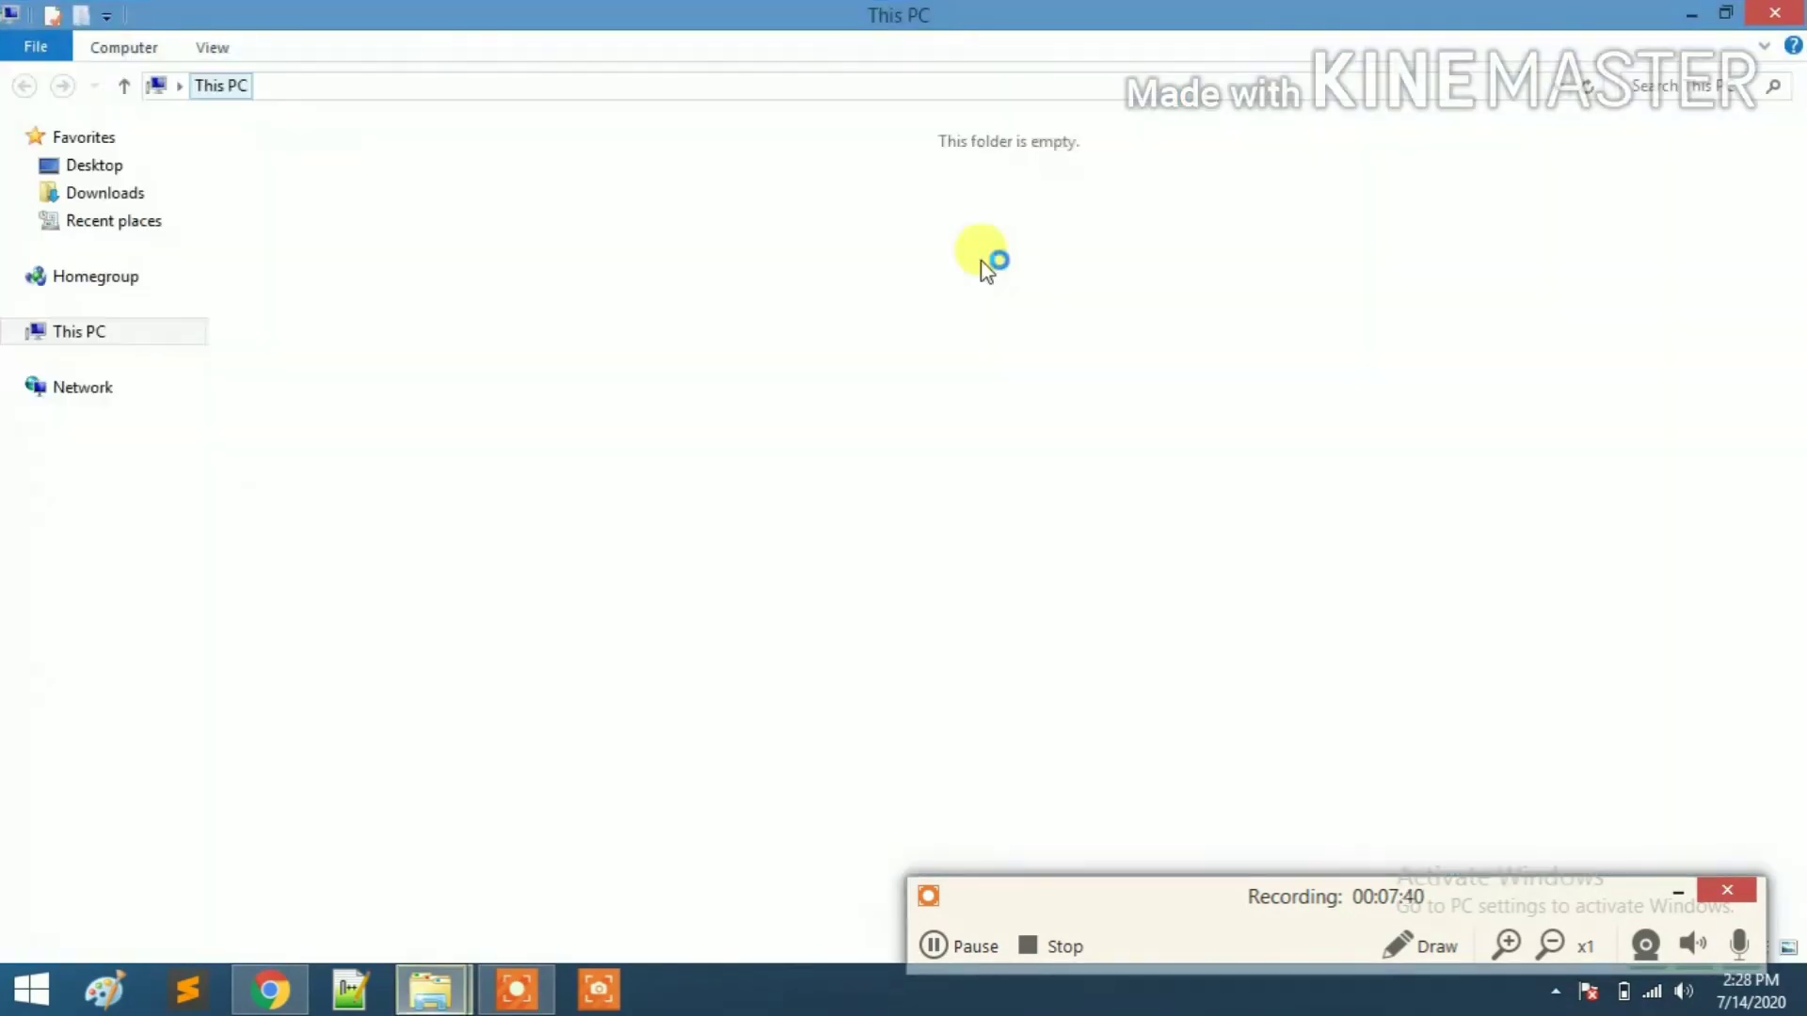
{"action": "left_click", "coordinate": [1057, 432]}
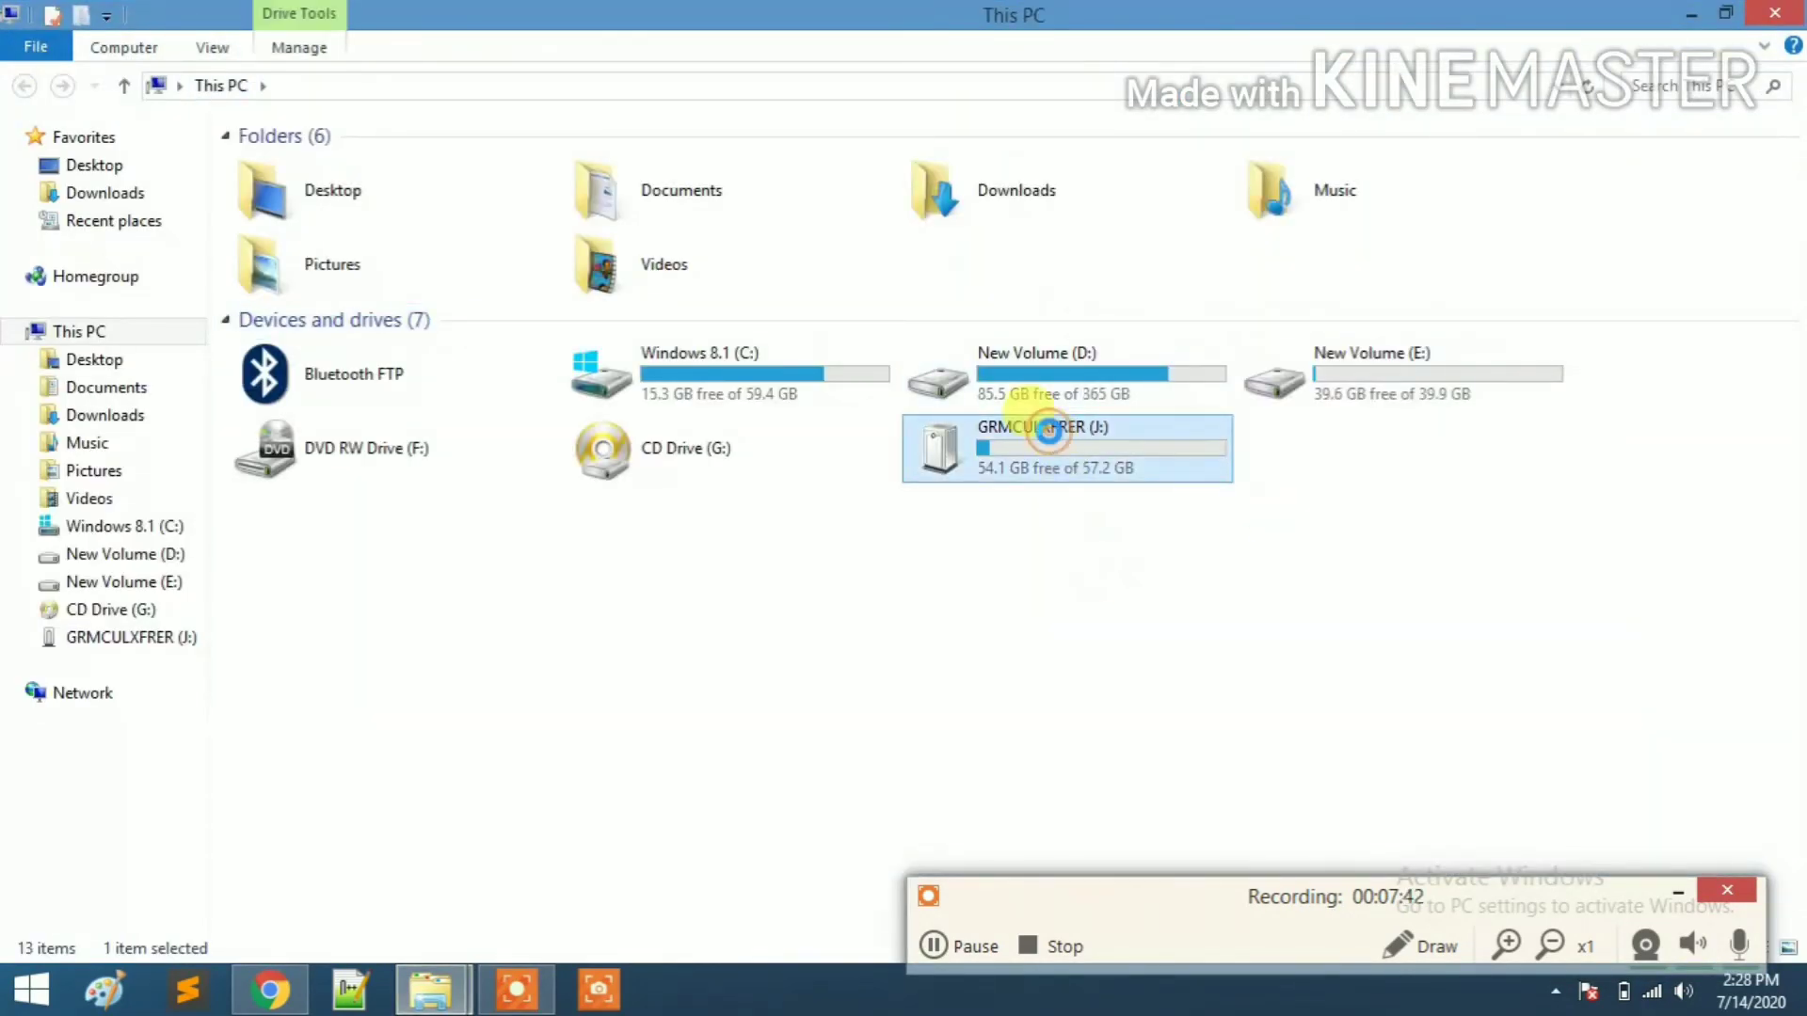
{"action": "right_click", "coordinate": [1051, 426]}
{"action": "left_click", "coordinate": [1111, 290]}
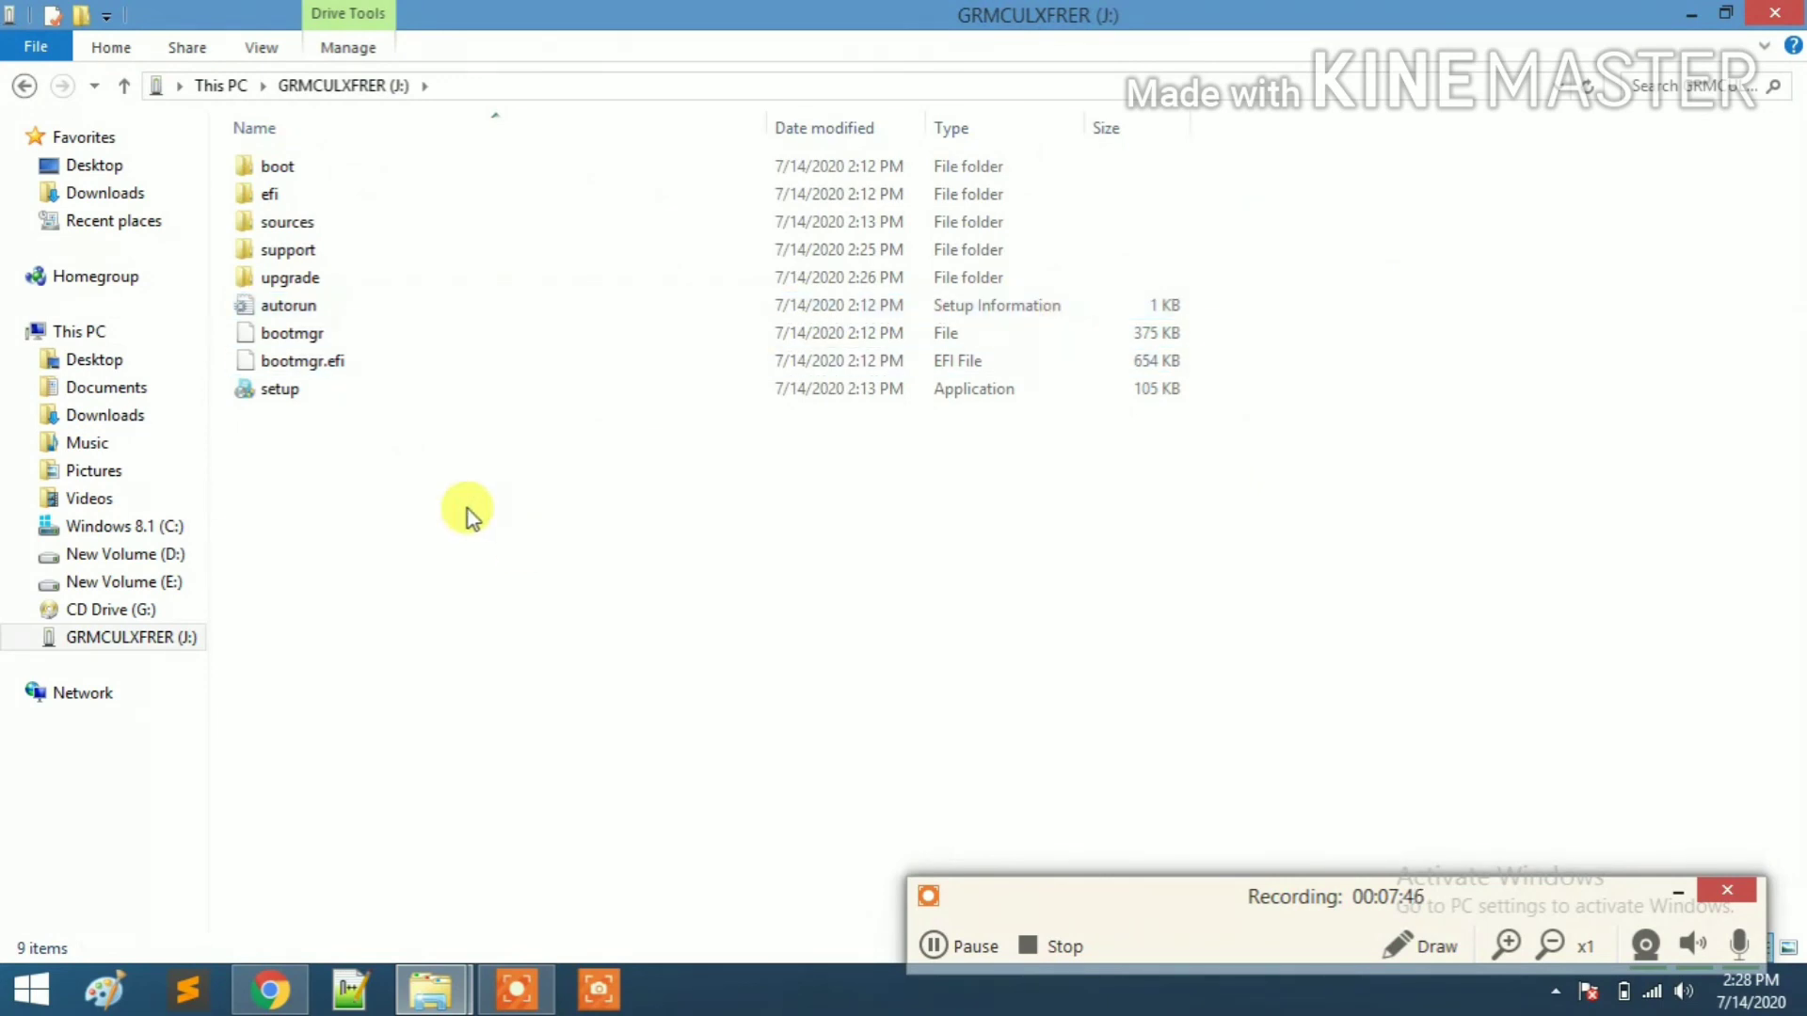
Check the Windows installation files on drive J:, including setup, the sources folder and autorun, and leave nothing selected
{"action": "left_click", "coordinate": [303, 393]}
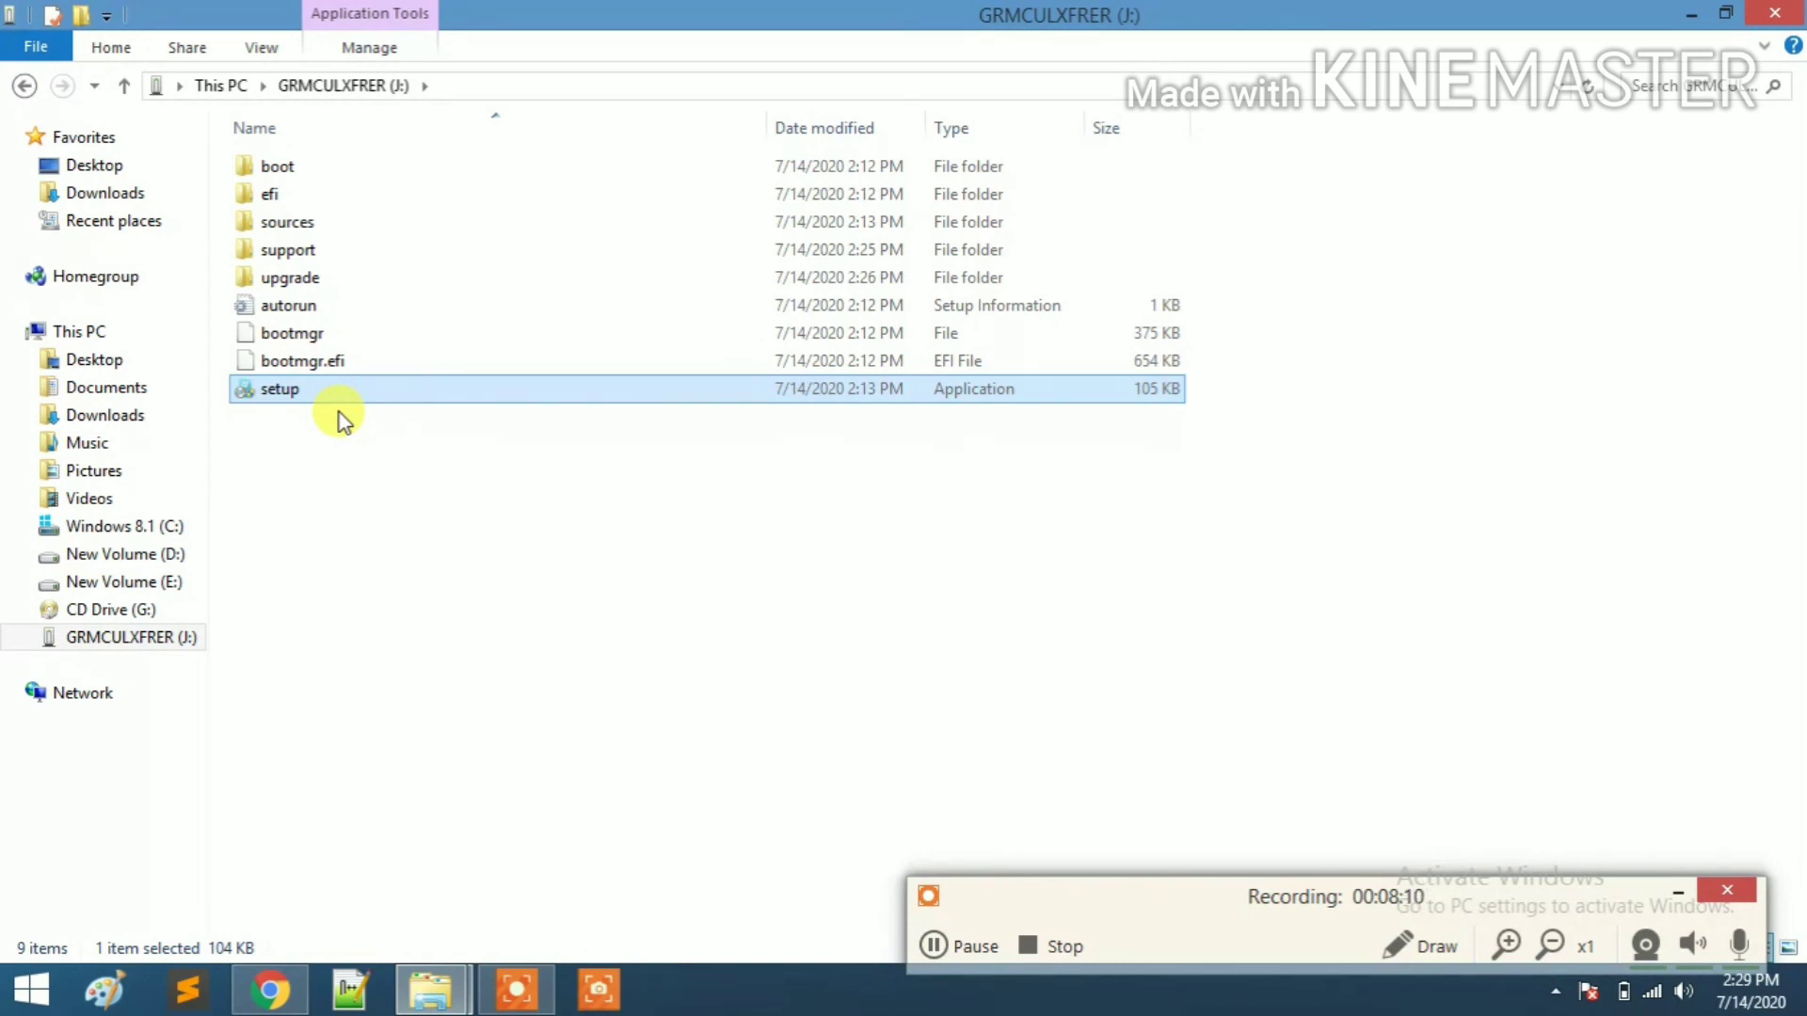
{"action": "left_click", "coordinate": [329, 226]}
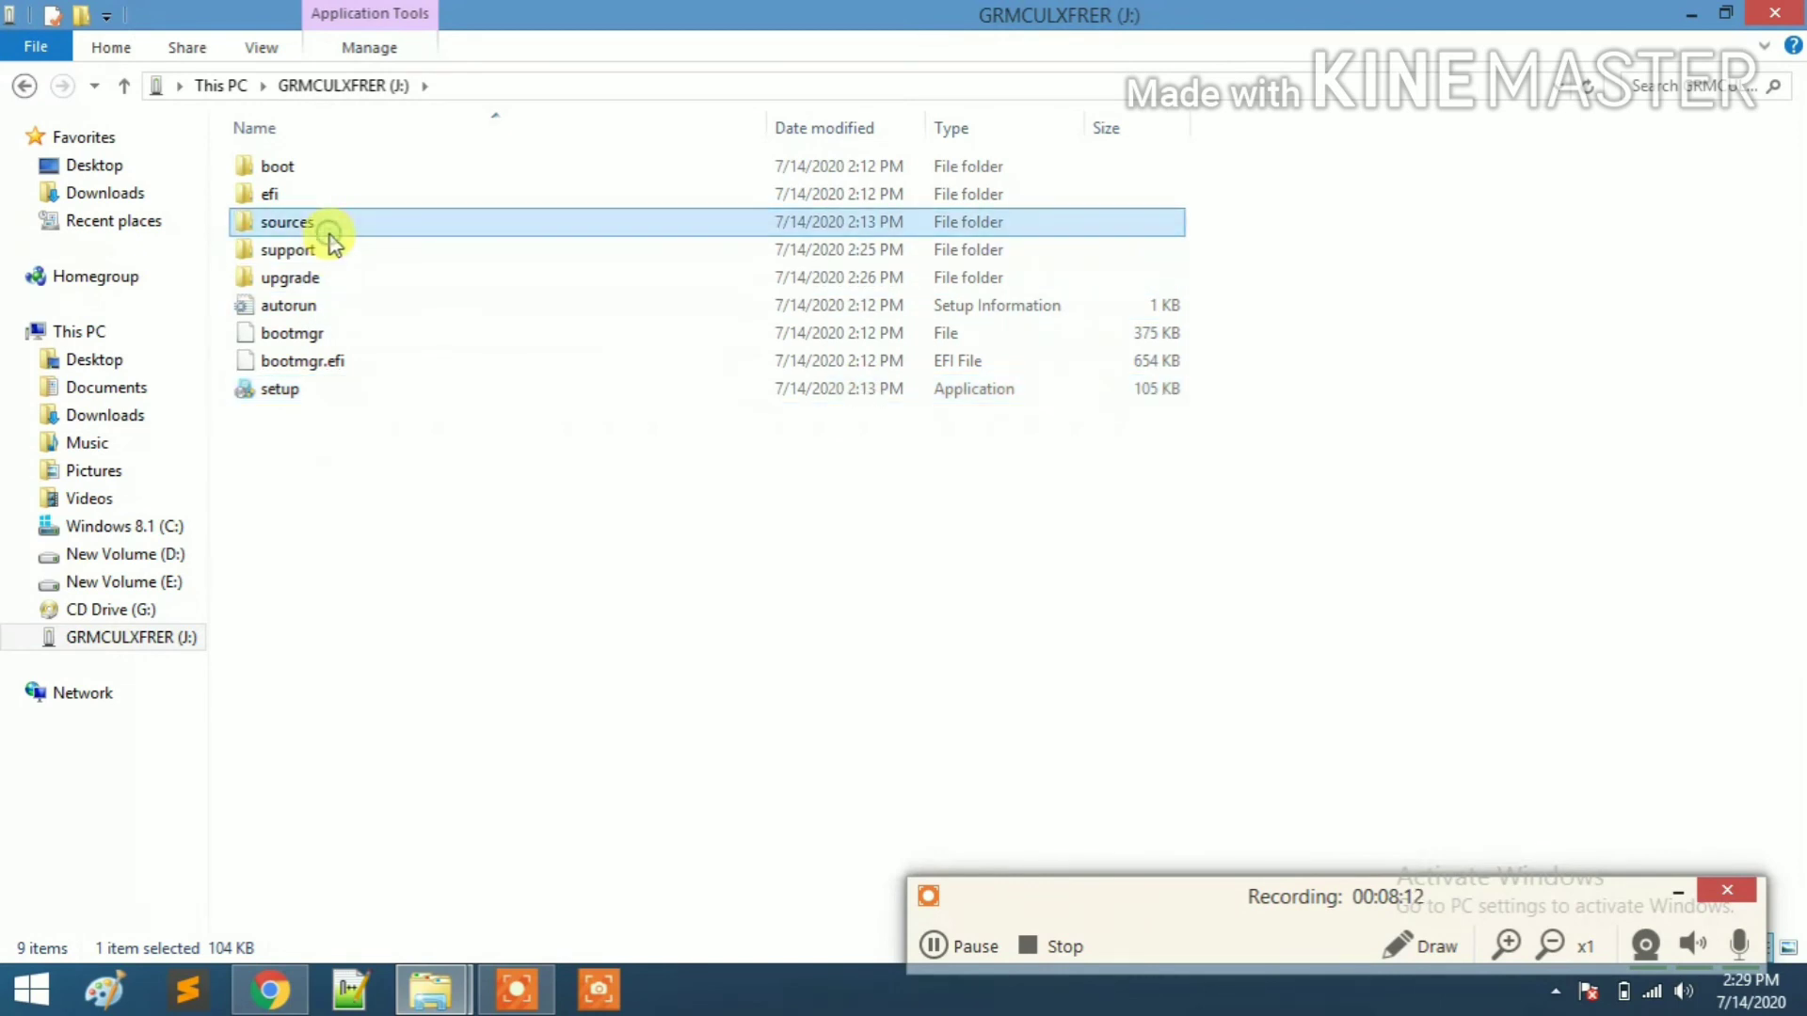
{"action": "left_click", "coordinate": [364, 303]}
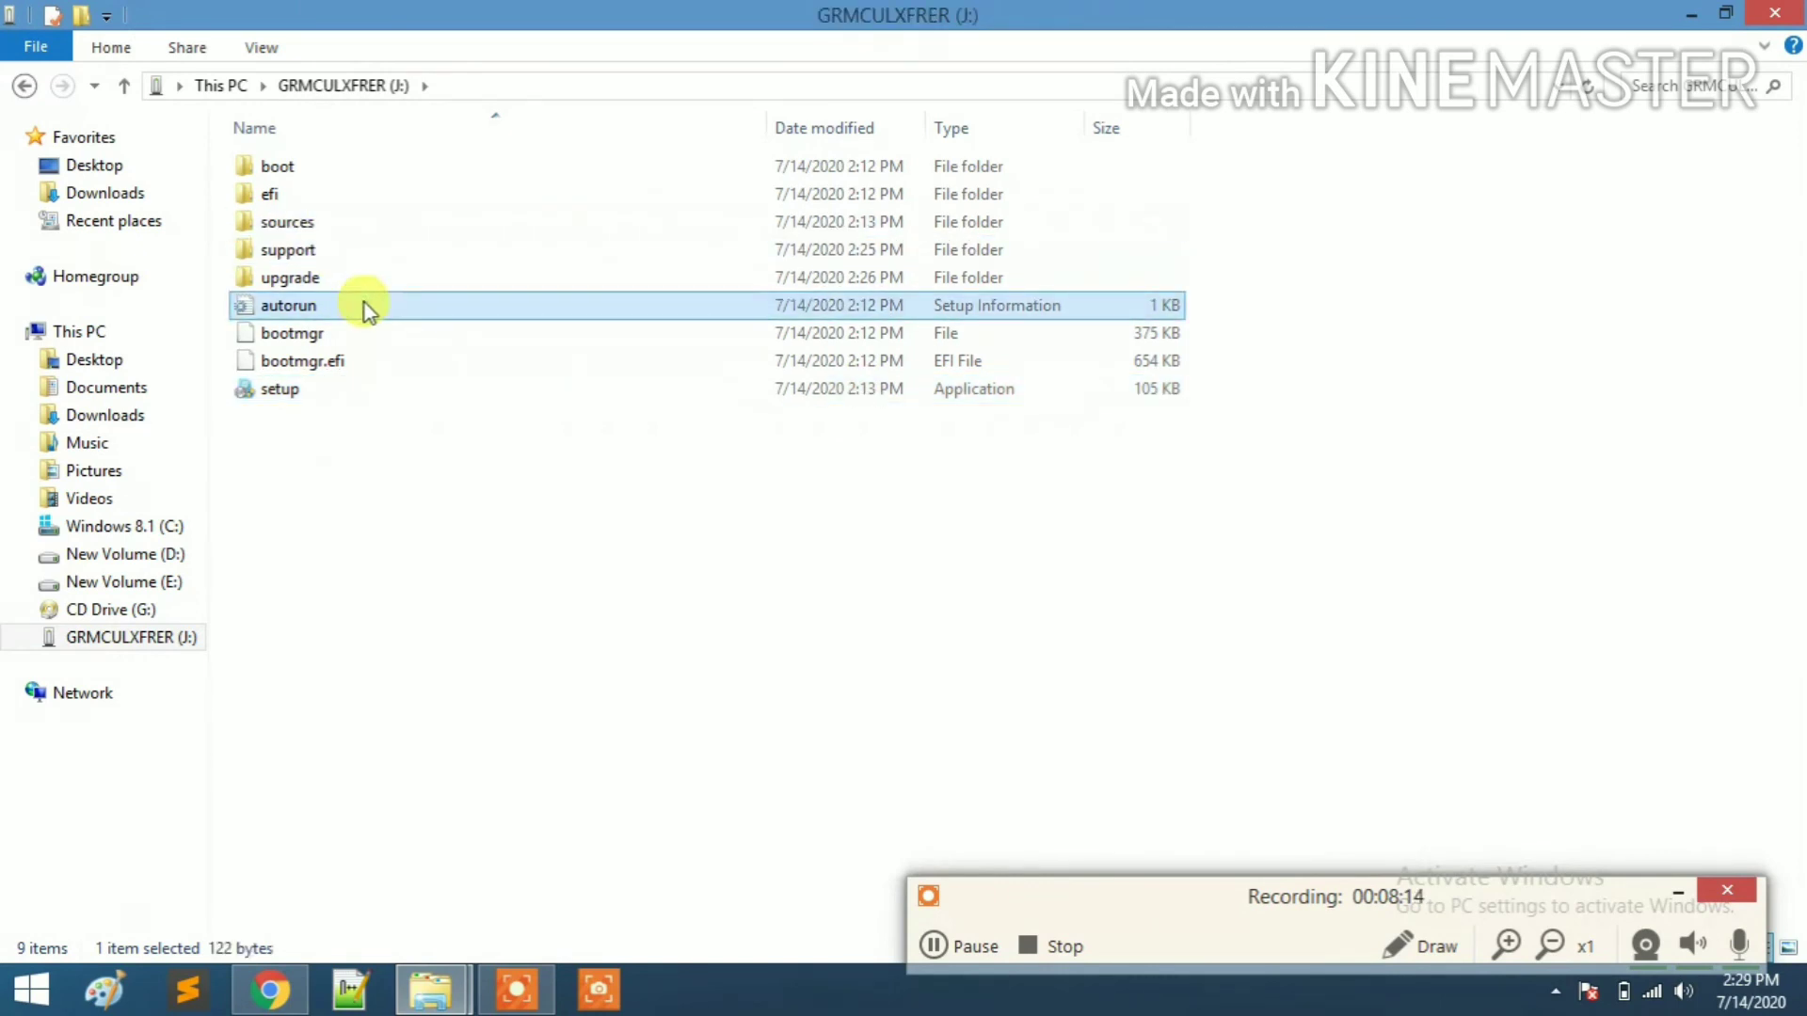
{"action": "left_click", "coordinate": [367, 551]}
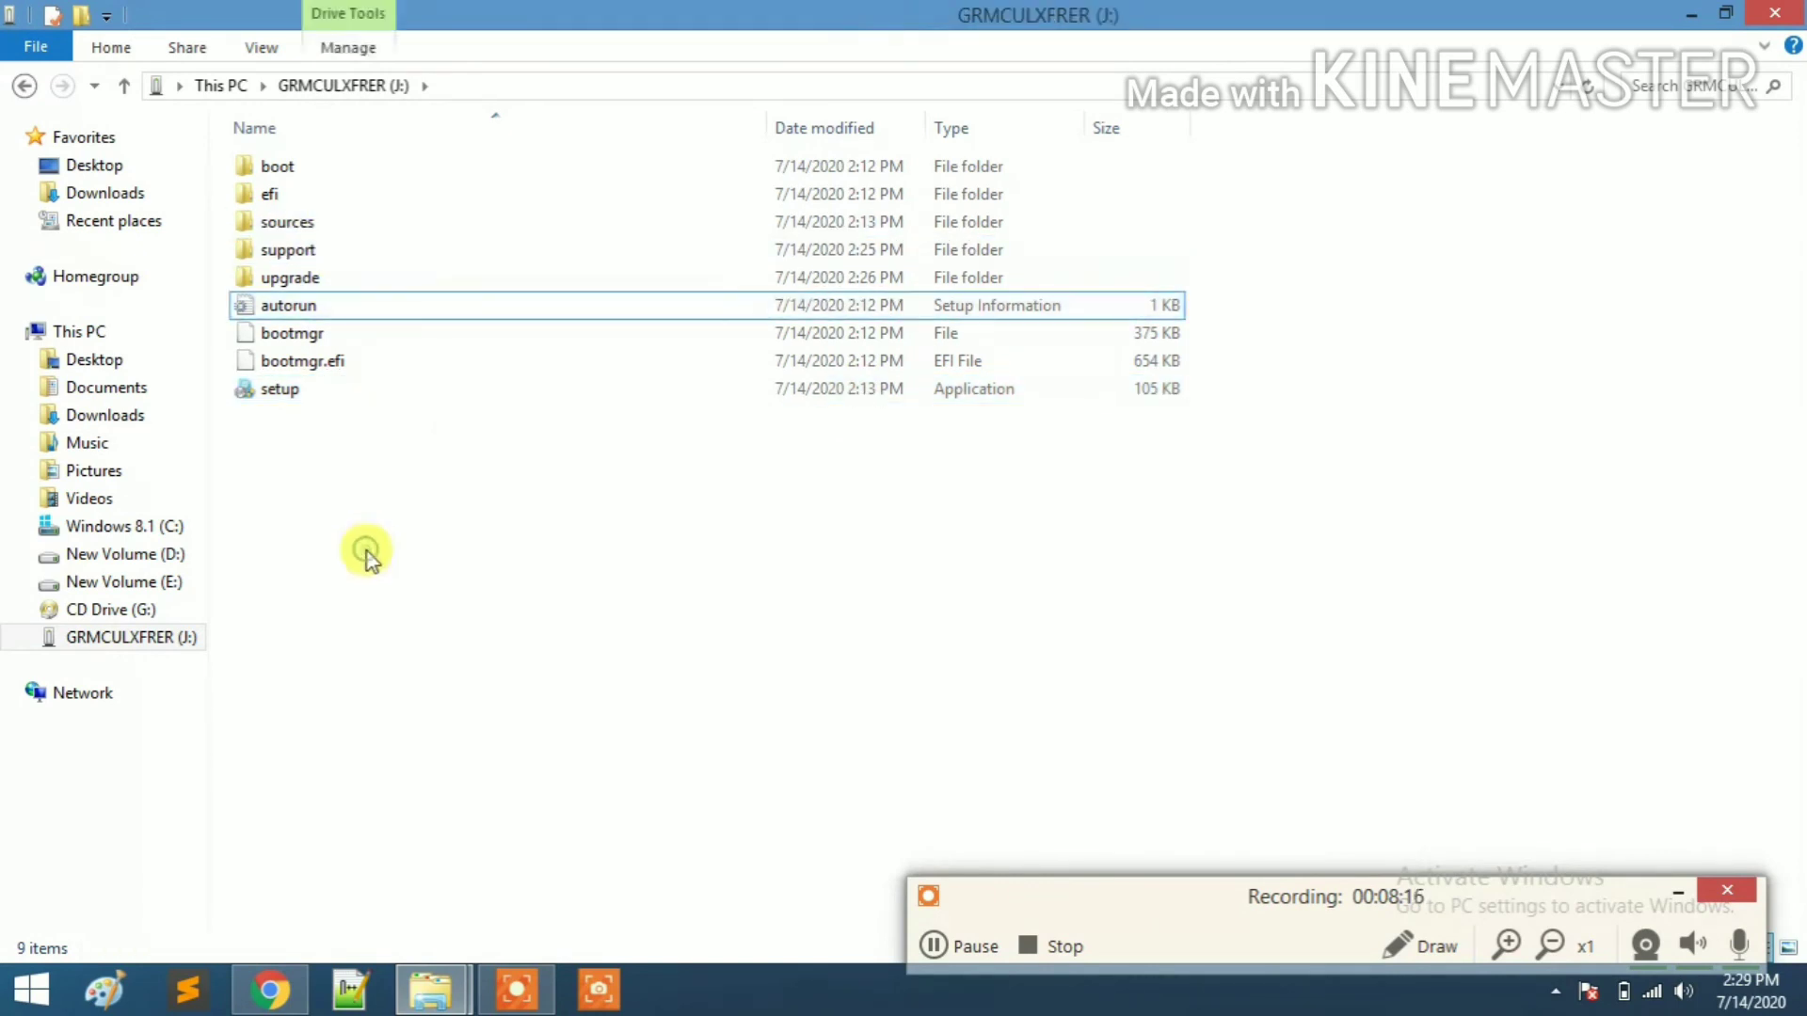